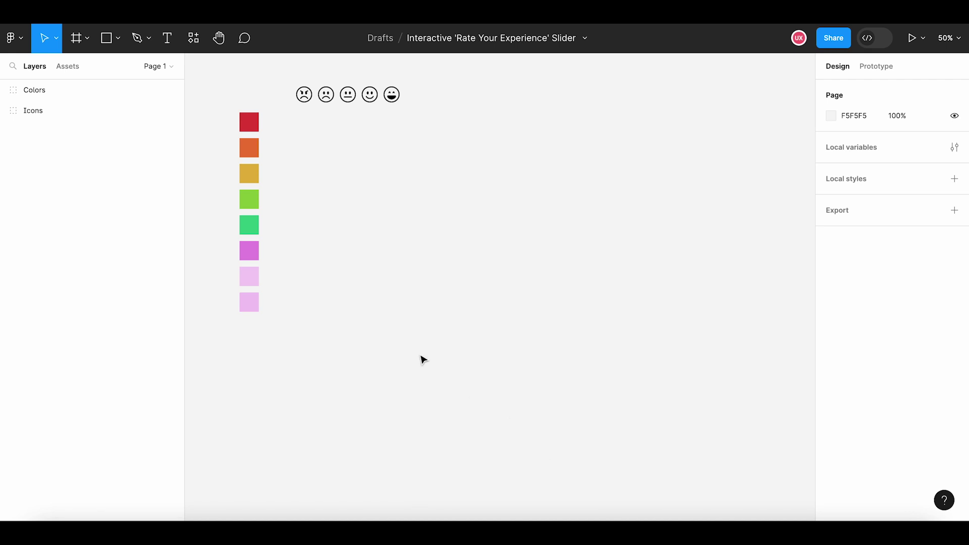
- Draw a frame beside the colour swatches and size it 400×400
{"action": "left_click", "coordinate": [88, 45]}
{"action": "left_click", "coordinate": [98, 68]}
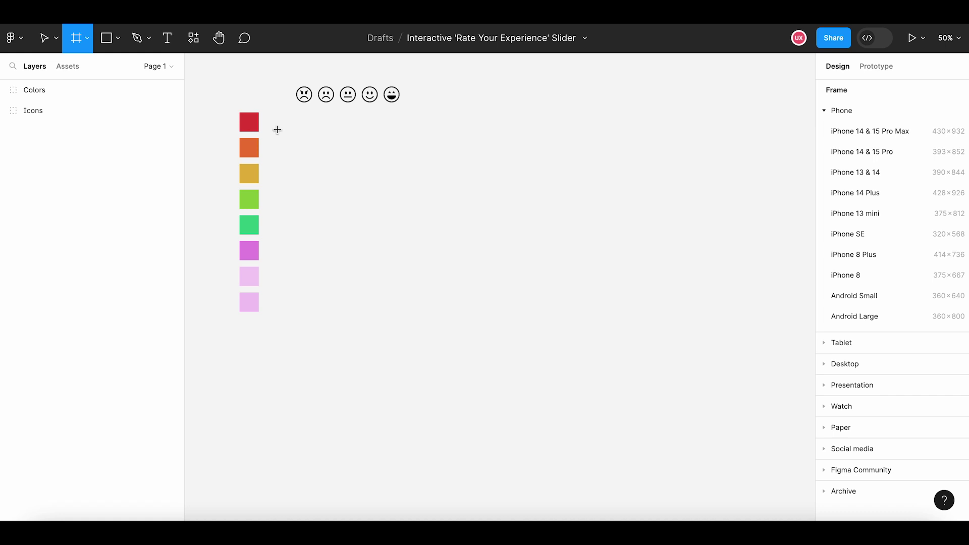
{"action": "left_click_drag", "start_coordinate": [325, 138], "coordinate": [426, 241]}
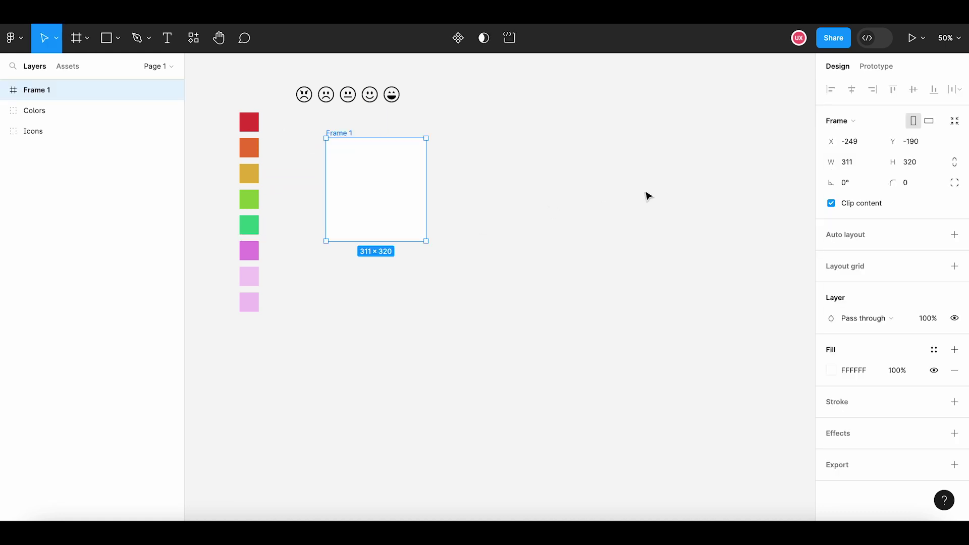
{"action": "left_click", "coordinate": [850, 166]}
{"action": "type", "text": "400"}
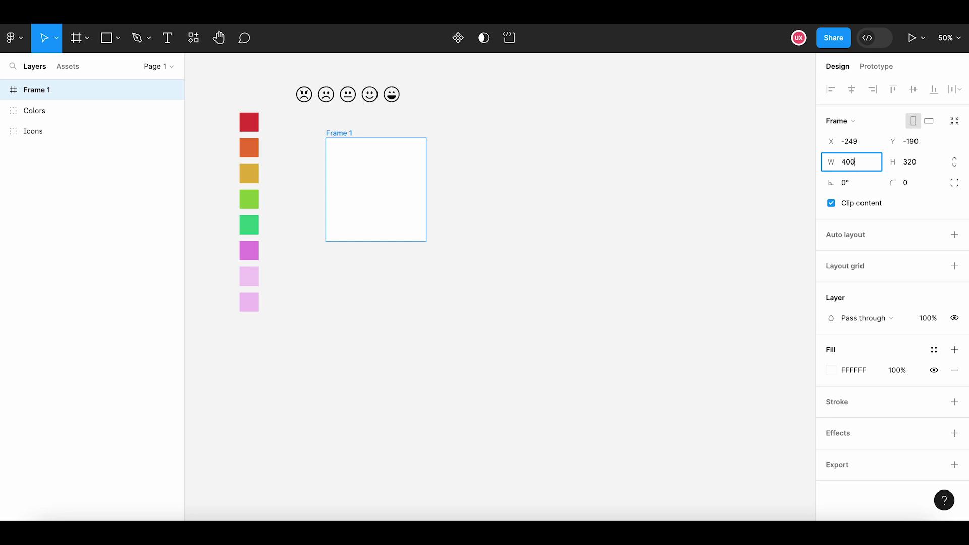
{"action": "key", "text": "Tab"}
{"action": "type", "text": "400"}
{"action": "key", "text": "Return"}
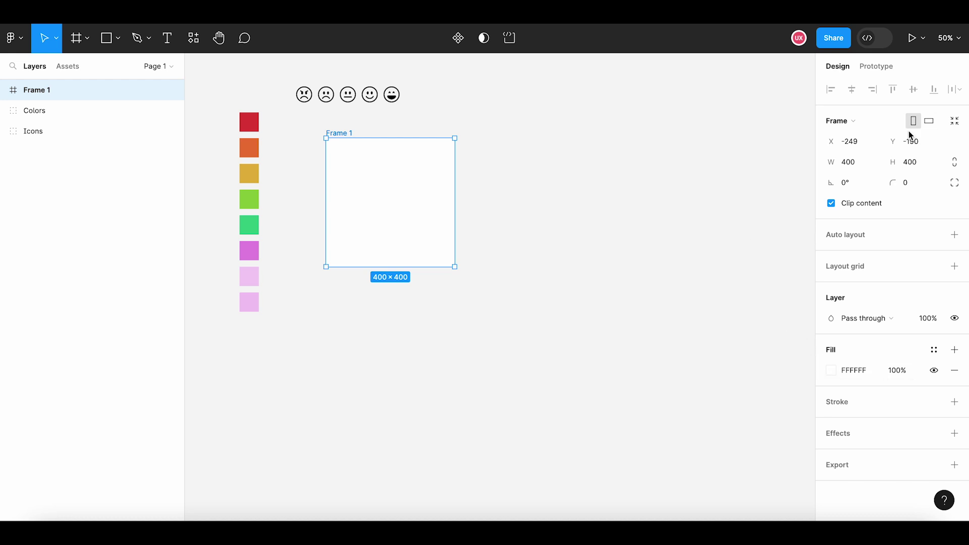
- Give Frame 1 a 16 corner radius and reselect it
{"action": "left_click", "coordinate": [913, 189]}
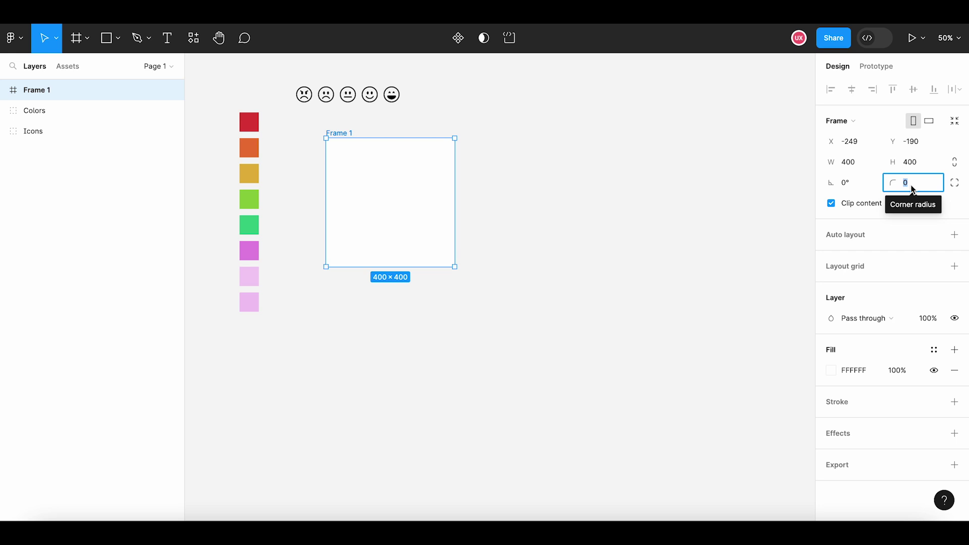
{"action": "type", "text": "16"}
{"action": "key", "text": "Return"}
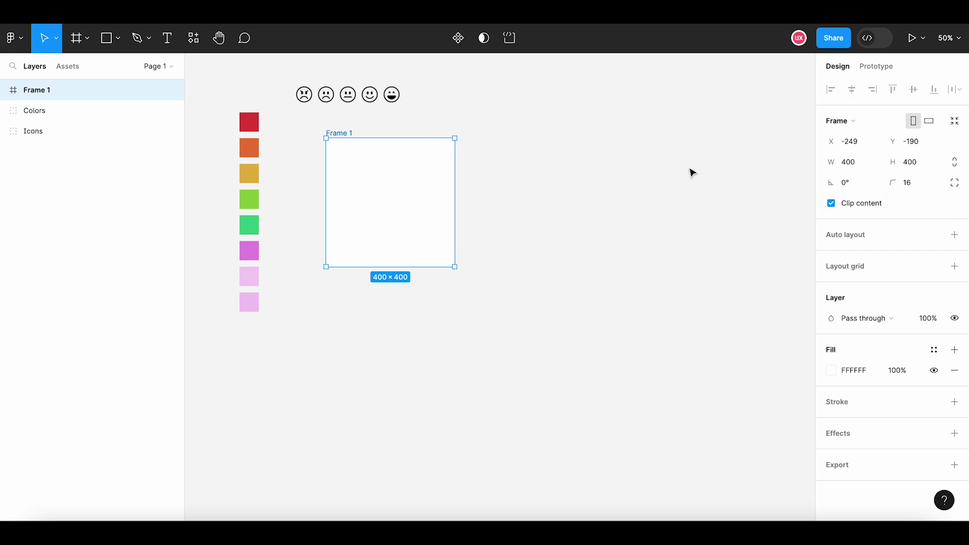
{"action": "left_click", "coordinate": [637, 194]}
{"action": "left_click", "coordinate": [340, 134]}
- Add a drop shadow to Frame 1 with an X offset of 4
{"action": "left_click", "coordinate": [955, 437]}
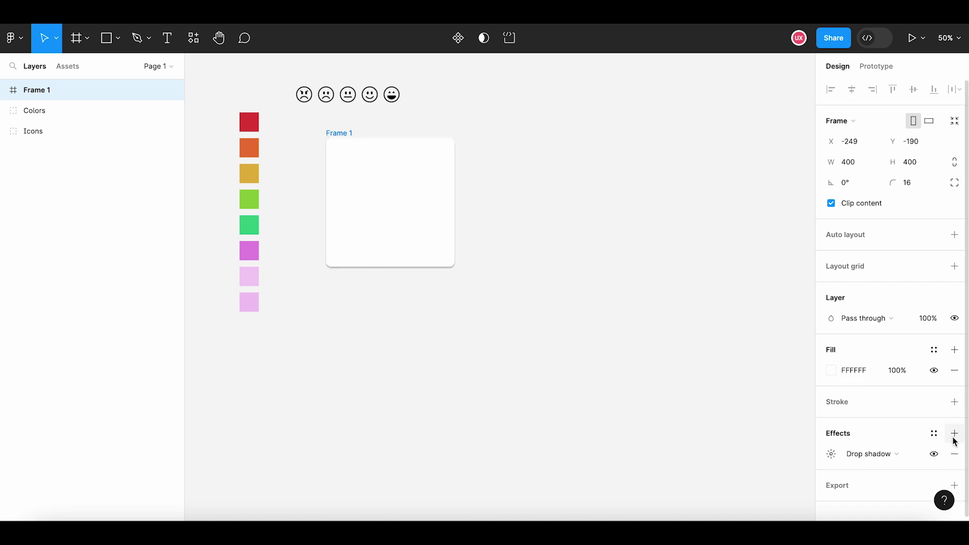
{"action": "left_click", "coordinate": [832, 456]}
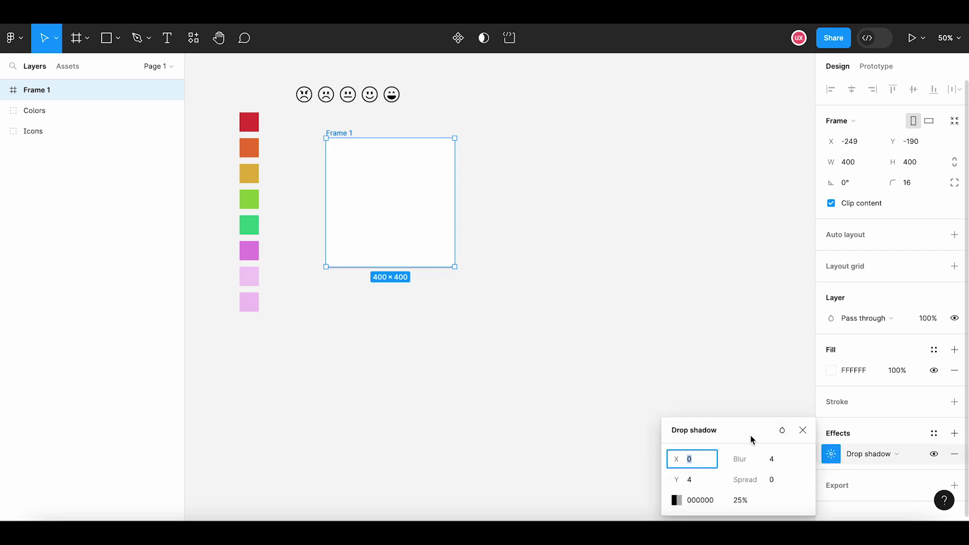
{"action": "left_click_drag", "start_coordinate": [749, 435], "coordinate": [721, 375]}
{"action": "left_click", "coordinate": [678, 397]}
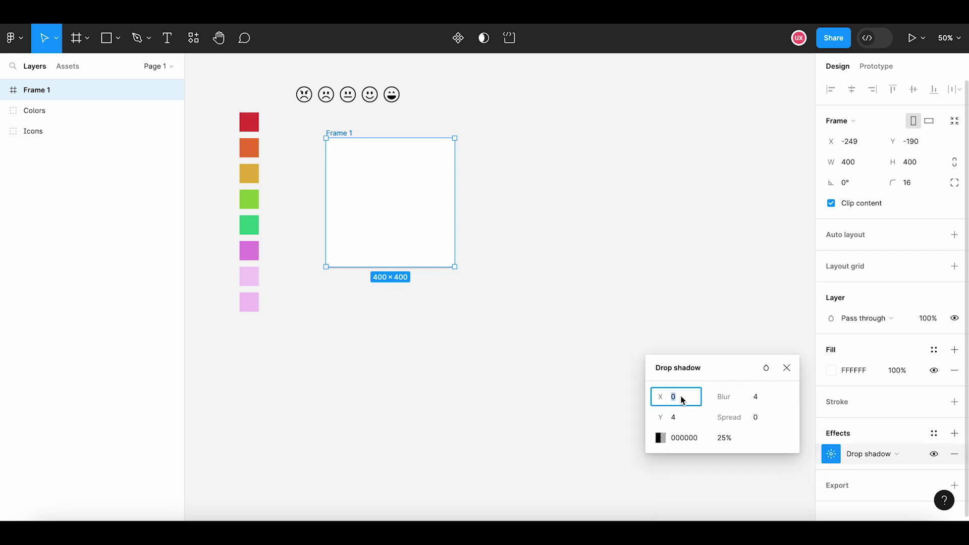
{"action": "type", "text": "4"}
{"action": "left_click", "coordinate": [678, 416]}
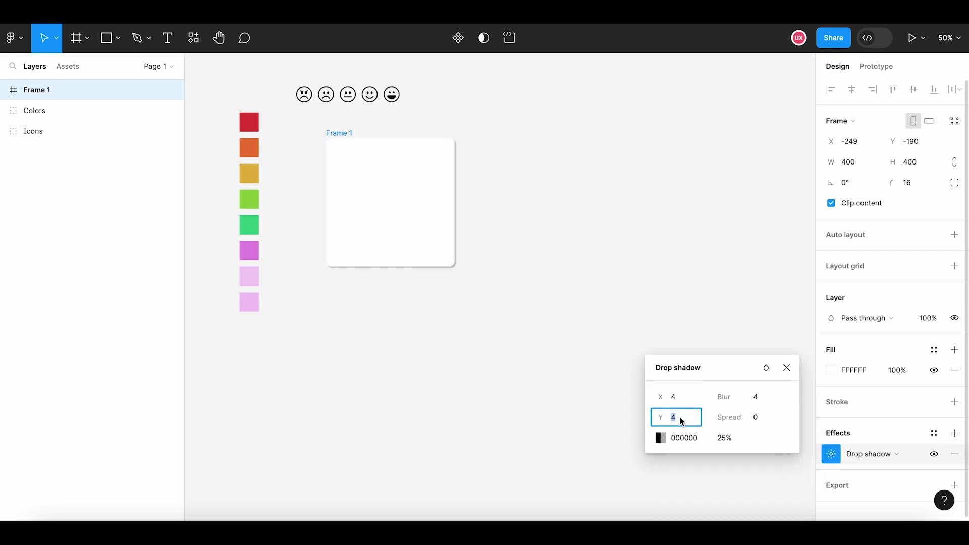
- Set the shadow's blur to 10 and opacity to 20%
{"action": "left_click", "coordinate": [760, 398]}
{"action": "type", "text": "10"}
{"action": "key", "text": "Return"}
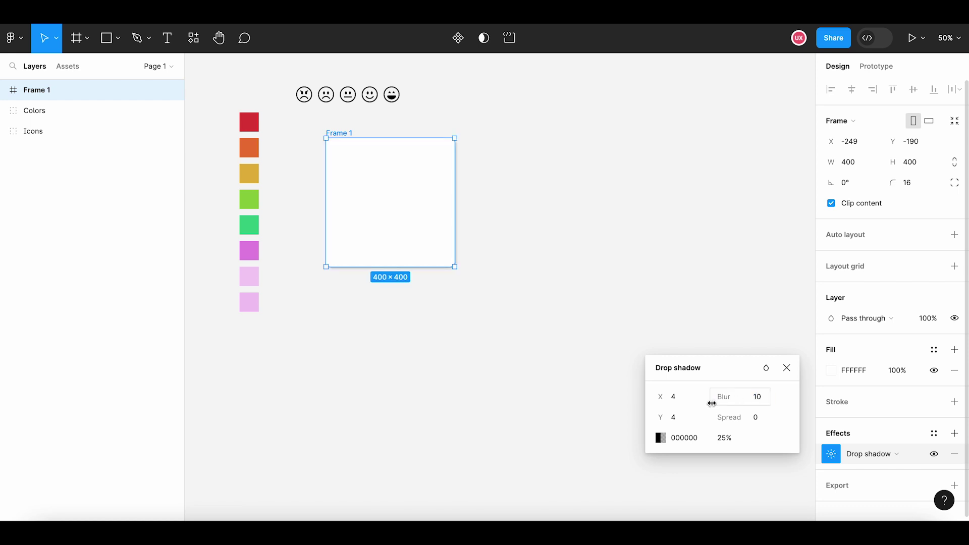
{"action": "left_click", "coordinate": [717, 439]}
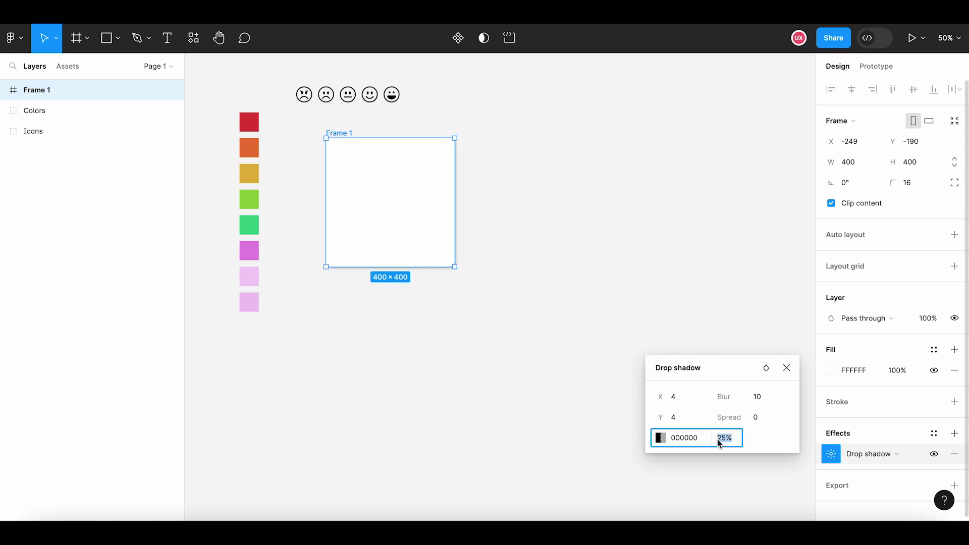
{"action": "type", "text": "20"}
{"action": "key", "text": "Return"}
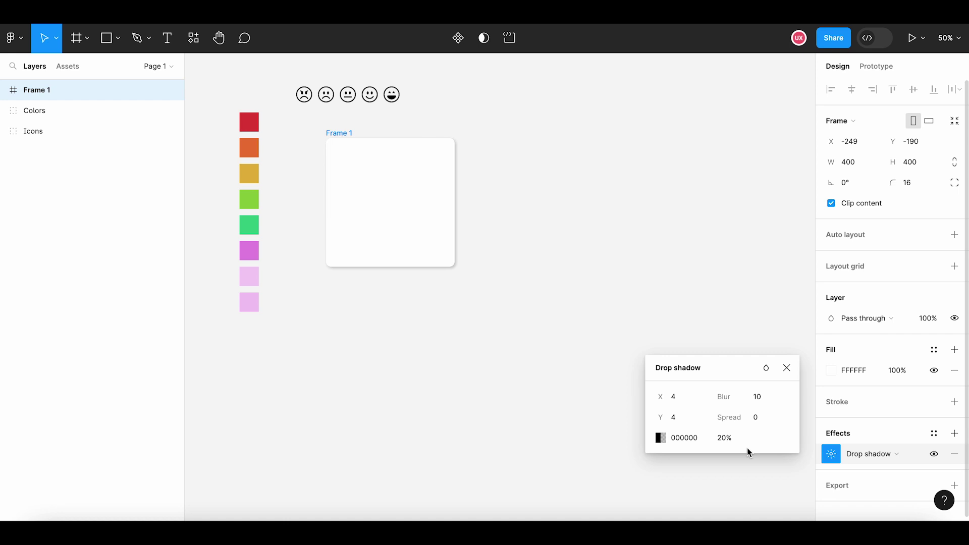
{"action": "left_click", "coordinate": [787, 368]}
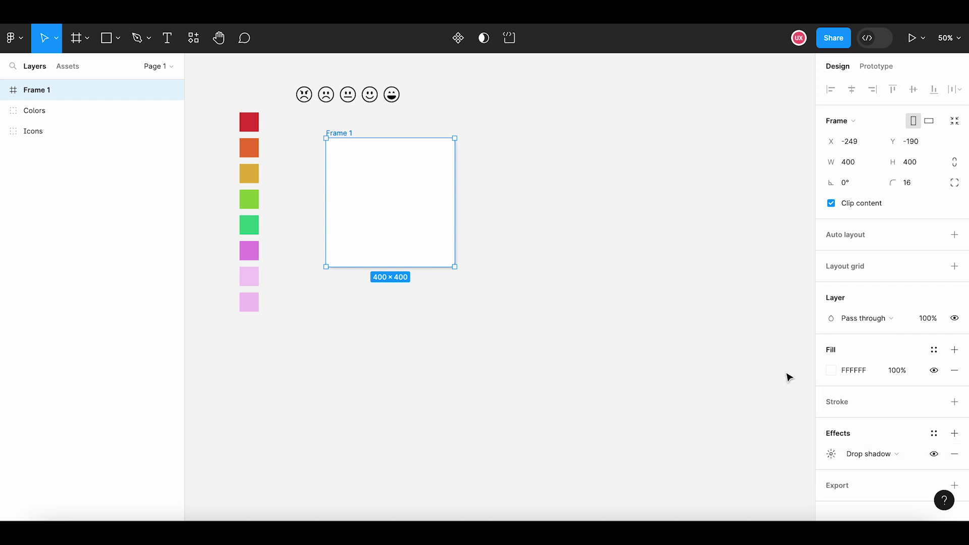
{"action": "left_click", "coordinate": [576, 326]}
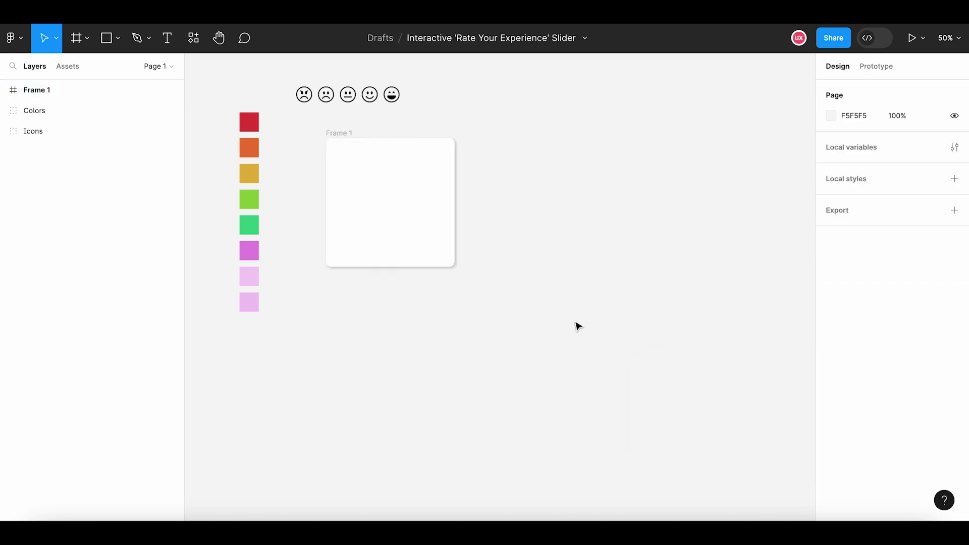
- Paste the angry emoji into Frame 1, resize it to 150 wide, and centre it in the upper half
{"action": "left_click", "coordinate": [353, 132]}
{"action": "double_click", "coordinate": [305, 97]}
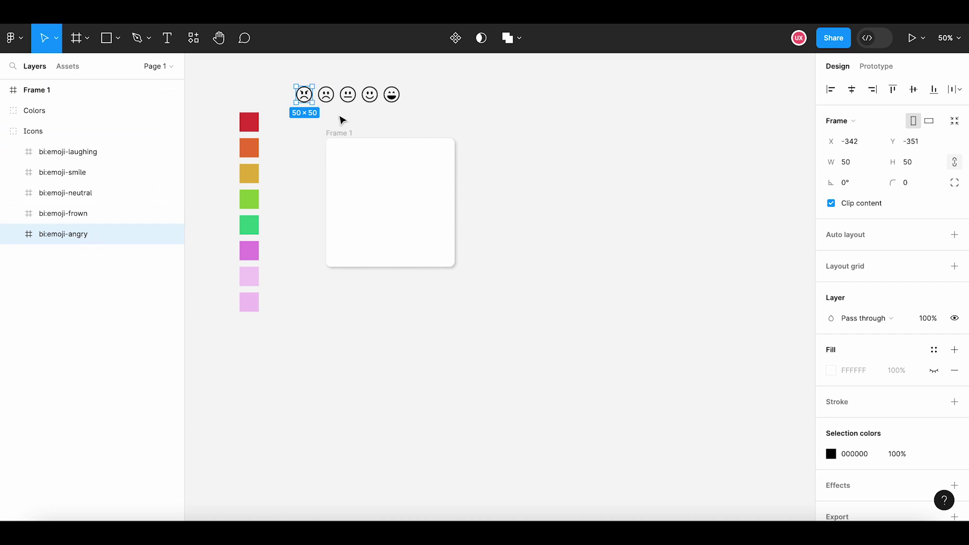
{"action": "left_click", "coordinate": [346, 133]}
{"action": "key", "text": "ctrl+v"}
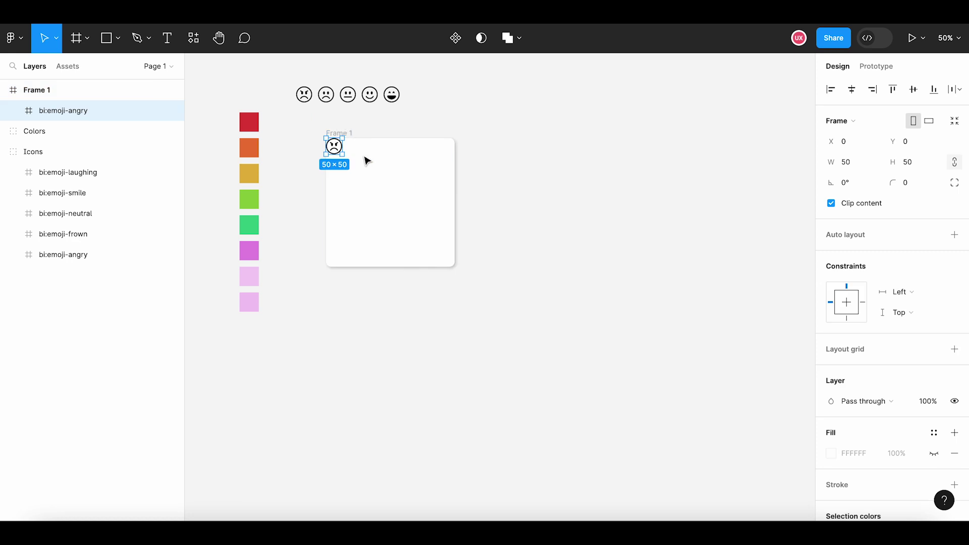
{"action": "left_click_drag", "start_coordinate": [334, 145], "coordinate": [393, 185]}
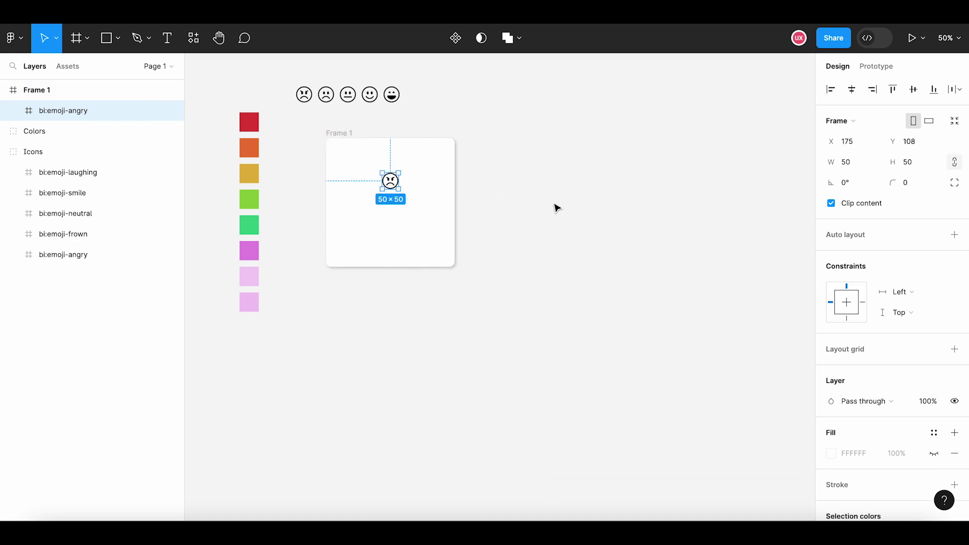
{"action": "left_click", "coordinate": [857, 166]}
{"action": "type", "text": "150"}
{"action": "key", "text": "Return"}
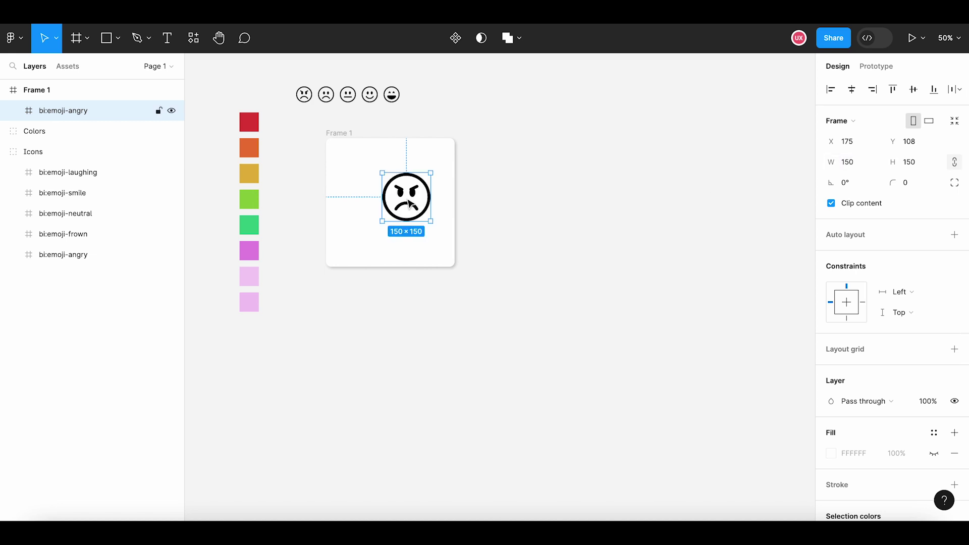
{"action": "left_click_drag", "start_coordinate": [410, 205], "coordinate": [395, 196]}
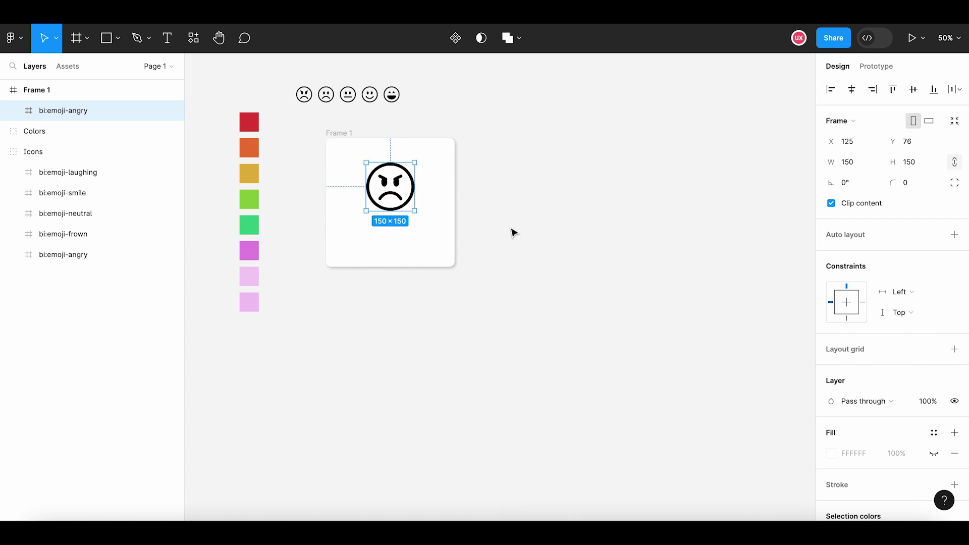
- Recolour the emoji red by sampling the red swatch
{"action": "scroll", "coordinate": [875, 406], "scroll_direction": "down", "scroll_amount": 4}
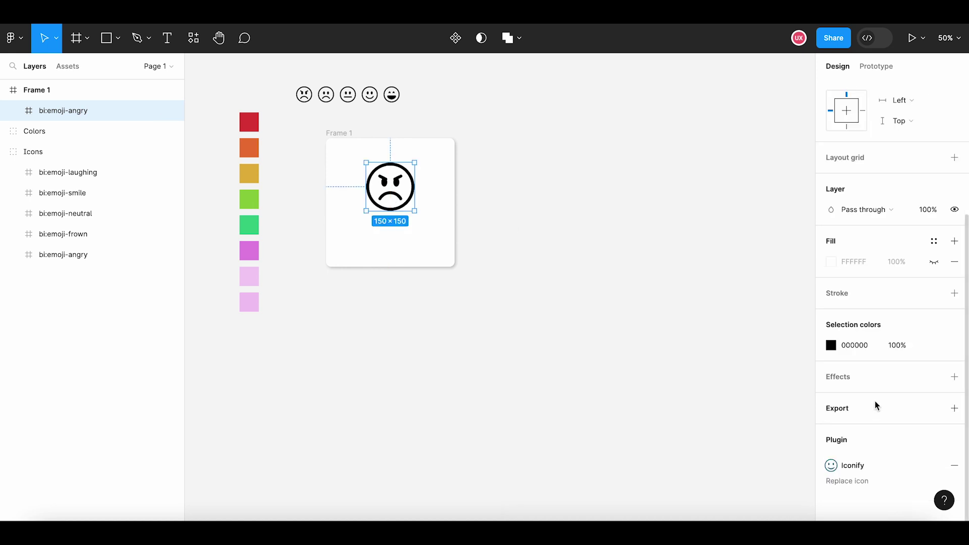
{"action": "left_click", "coordinate": [830, 345]}
{"action": "left_click", "coordinate": [680, 373]}
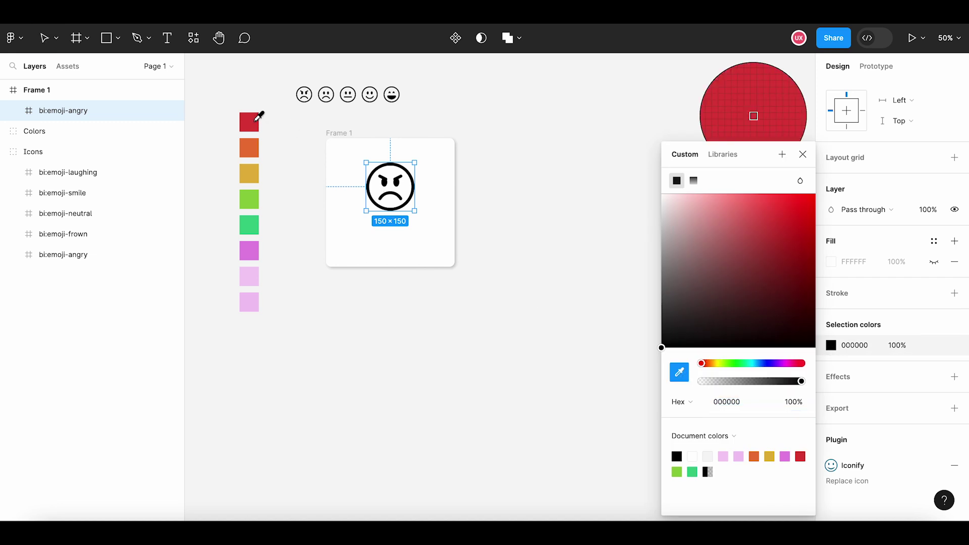
{"action": "left_click", "coordinate": [255, 119]}
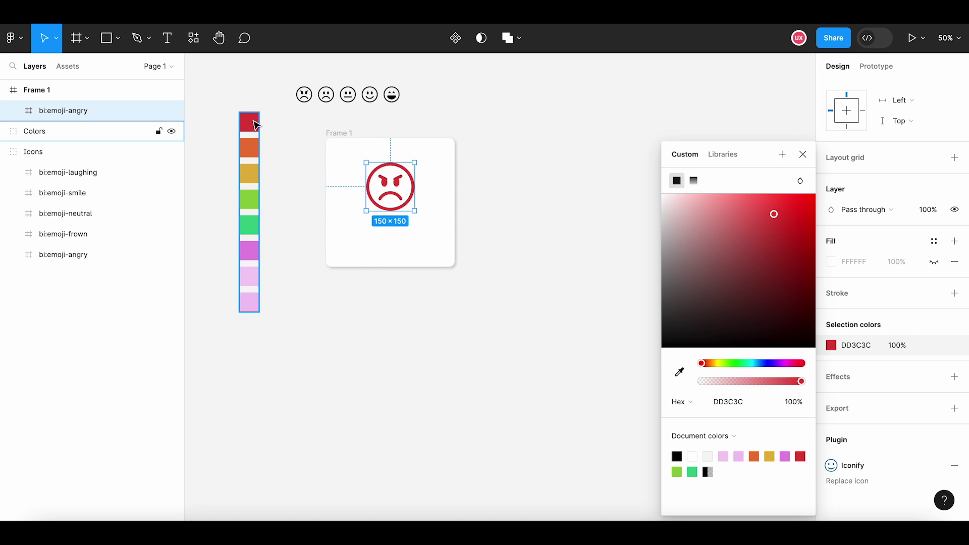
{"action": "left_click", "coordinate": [532, 159]}
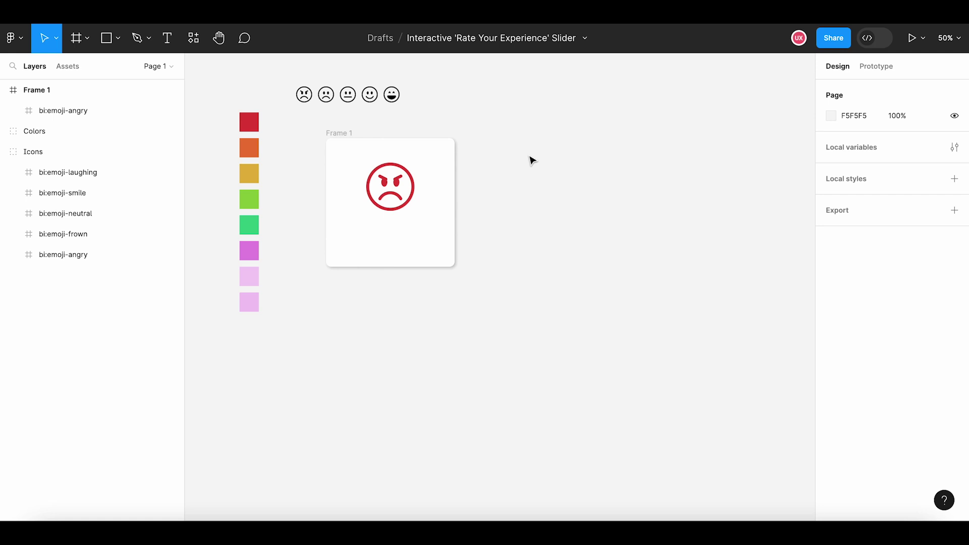
- Draw a thin rectangle in Frame 1's lower part with a height of 22
{"action": "left_click", "coordinate": [352, 135]}
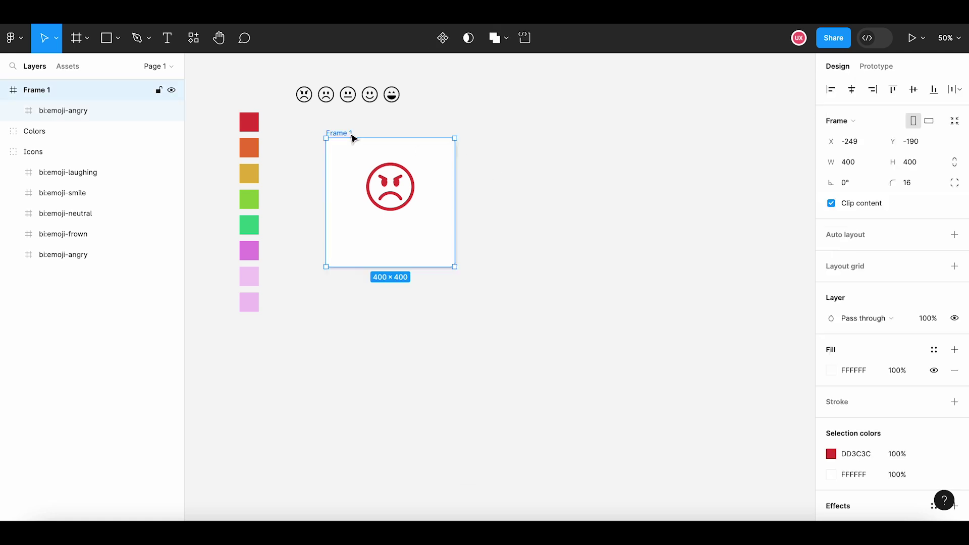
{"action": "left_click", "coordinate": [117, 44]}
{"action": "left_click", "coordinate": [115, 67]}
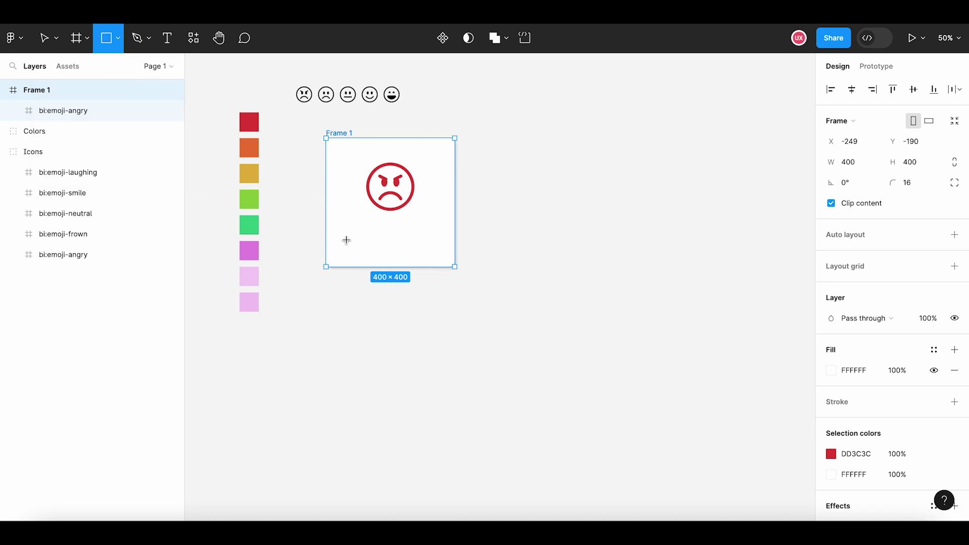
{"action": "mouse_move", "coordinate": [340, 241]}
{"action": "left_mouse_down"}
{"action": "mouse_move", "coordinate": [442, 250]}
{"action": "mouse_move", "coordinate": [418, 243]}
{"action": "left_mouse_up"}
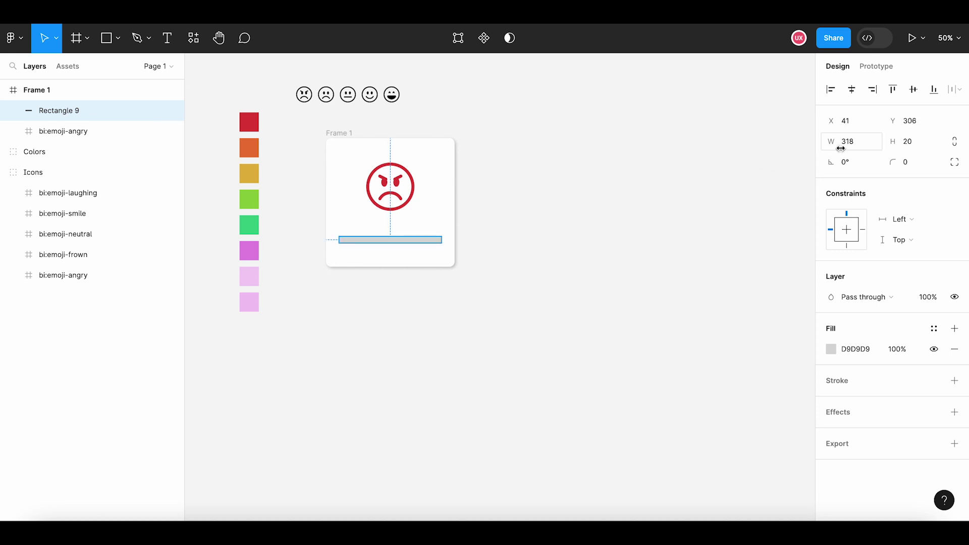
{"action": "left_click", "coordinate": [915, 148]}
{"action": "type", "text": "22"}
{"action": "key", "text": "Return"}
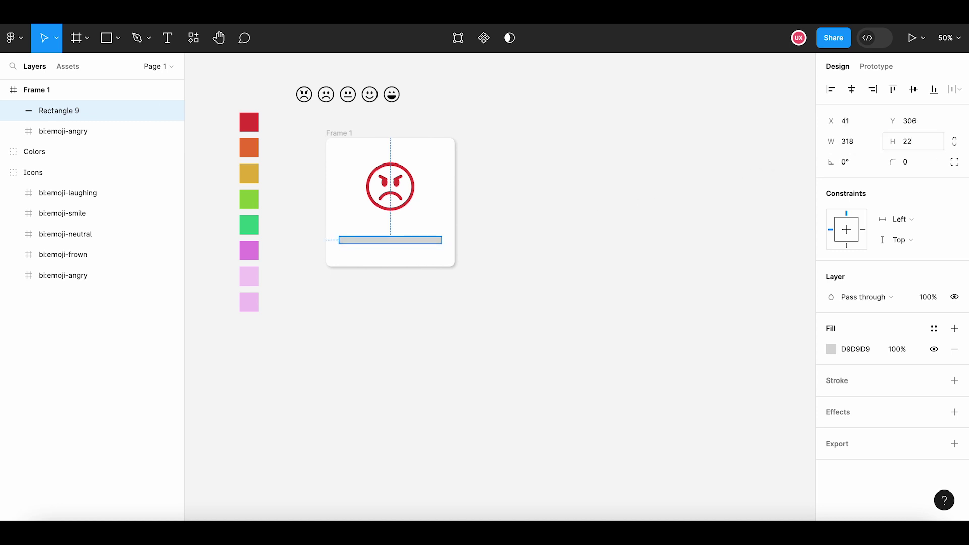
- Make the bar 294 wide and centre it horizontally in the frame
{"action": "left_click", "coordinate": [856, 144]}
{"action": "type", "text": "290"}
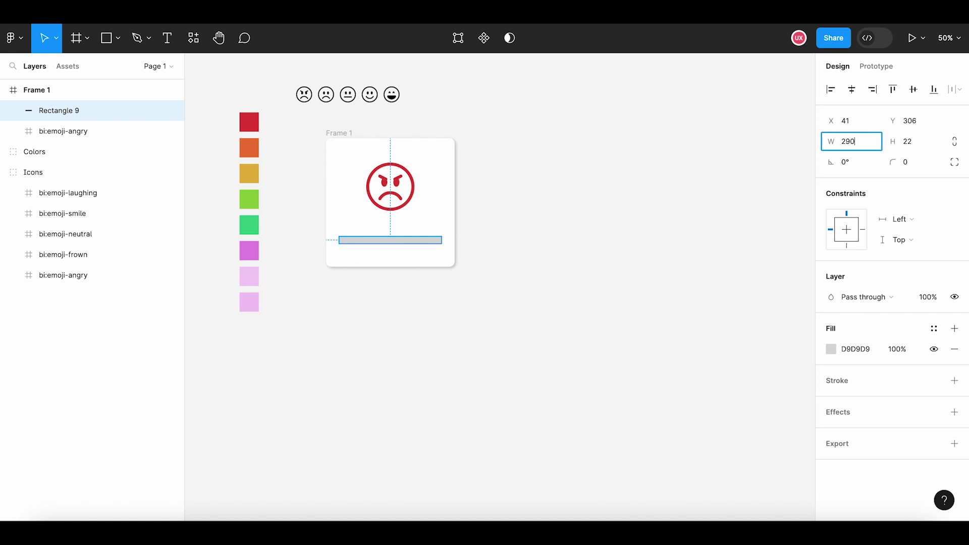
{"action": "key", "text": "Return"}
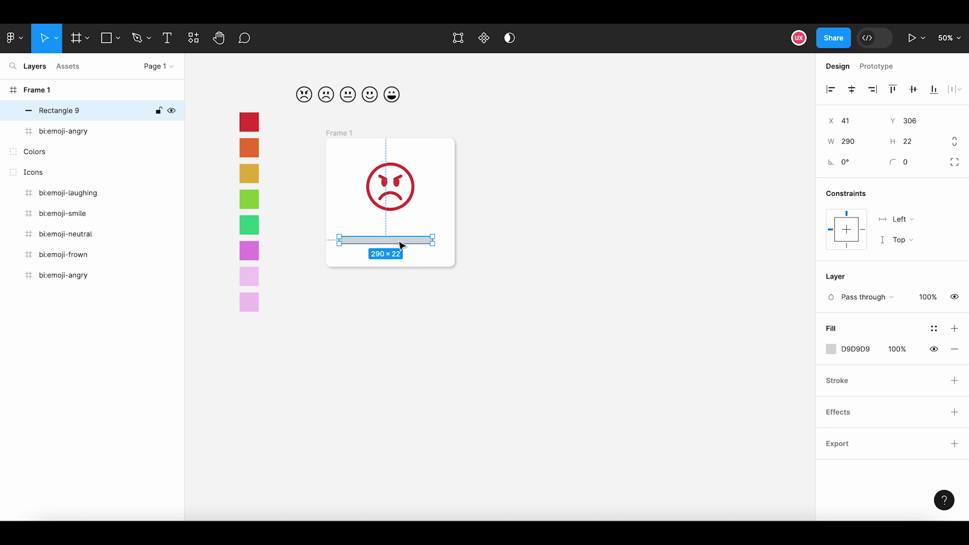
{"action": "left_click_drag", "start_coordinate": [403, 247], "coordinate": [407, 246]}
{"action": "left_click", "coordinate": [847, 142]}
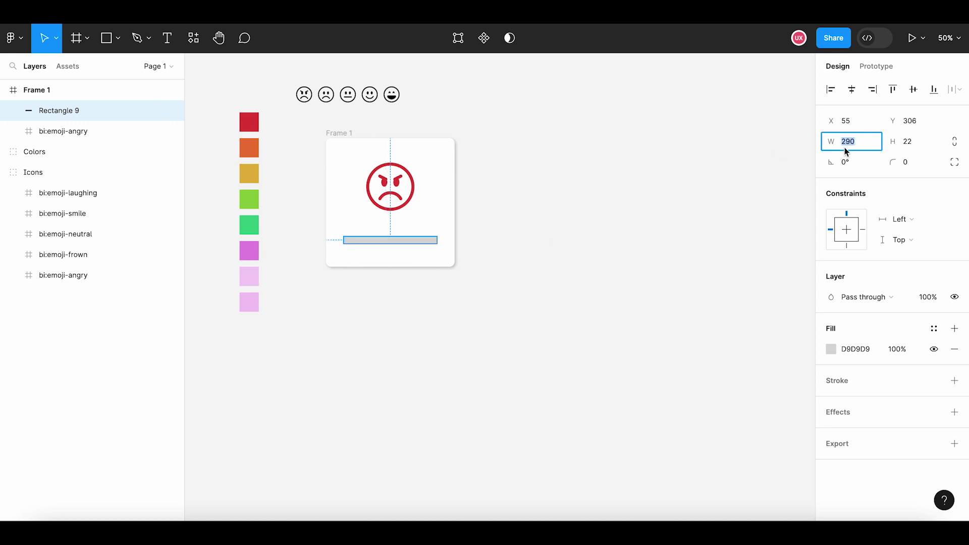
{"action": "type", "text": "294"}
{"action": "key", "text": "Return"}
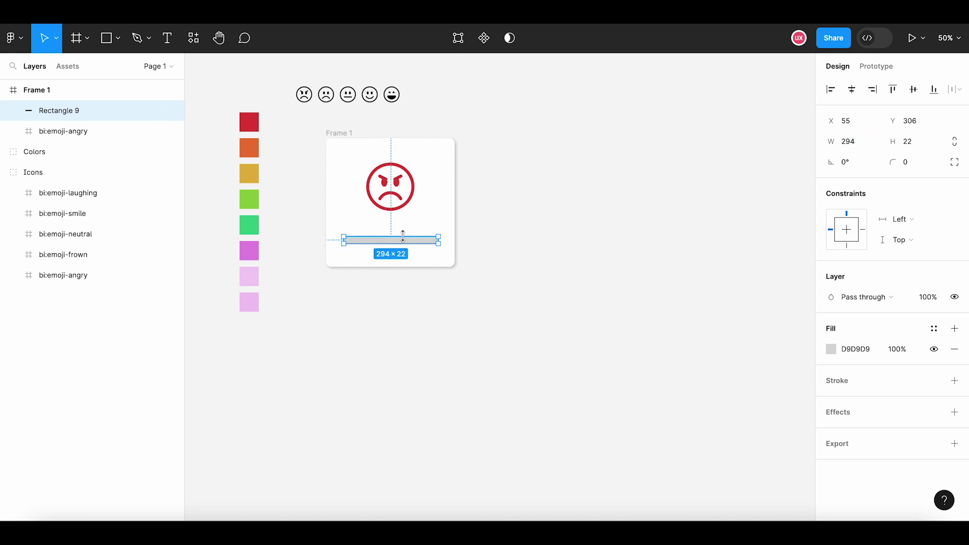
{"action": "left_click_drag", "start_coordinate": [406, 247], "coordinate": [409, 246]}
- Round the bar's corners so its ends become pill-shaped
{"action": "left_click", "coordinate": [908, 162]}
{"action": "type", "text": "10"}
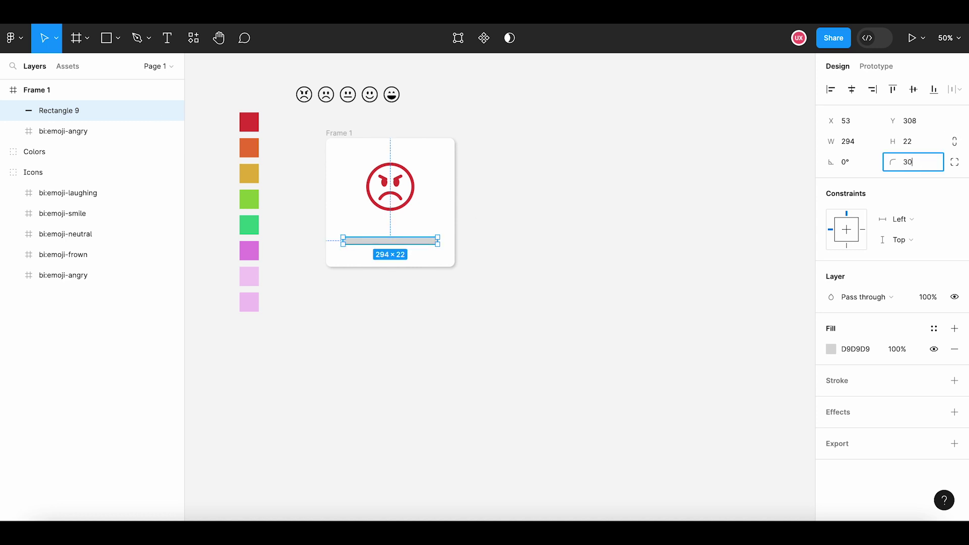
{"action": "left_click", "coordinate": [490, 303]}
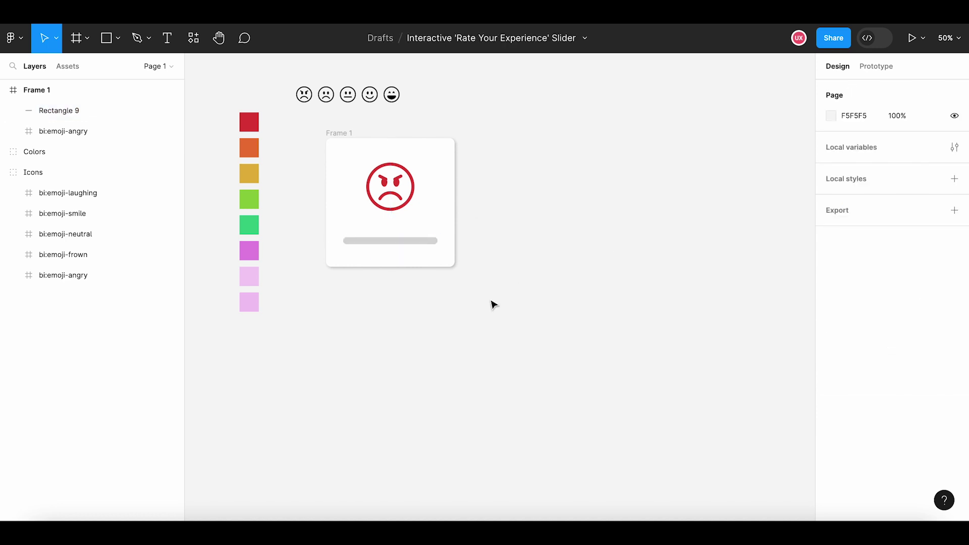
{"action": "left_click", "coordinate": [407, 241]}
- Change the bar's fill to light grey E6E6E6
{"action": "left_click", "coordinate": [830, 349]}
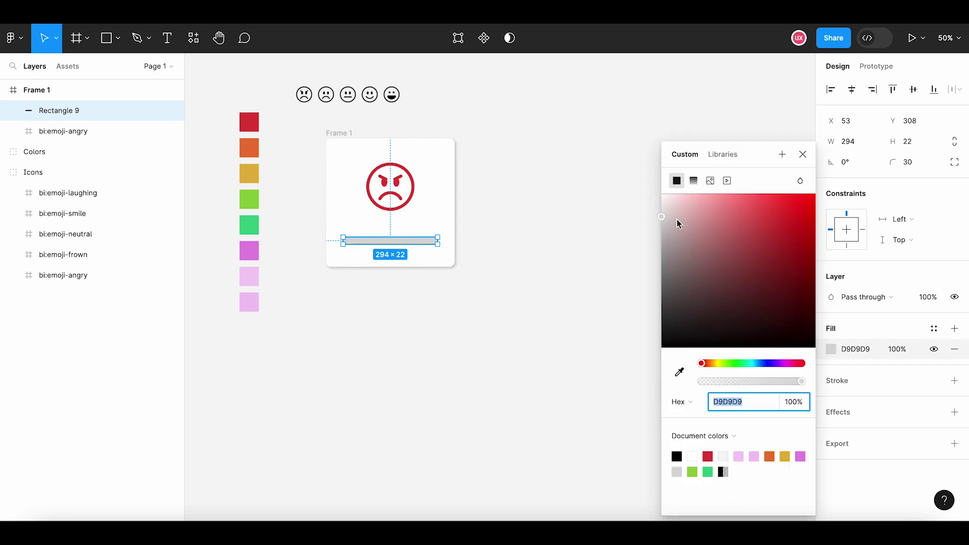
{"action": "left_click_drag", "start_coordinate": [677, 222], "coordinate": [658, 215]}
{"action": "key", "text": "shift+Up"}
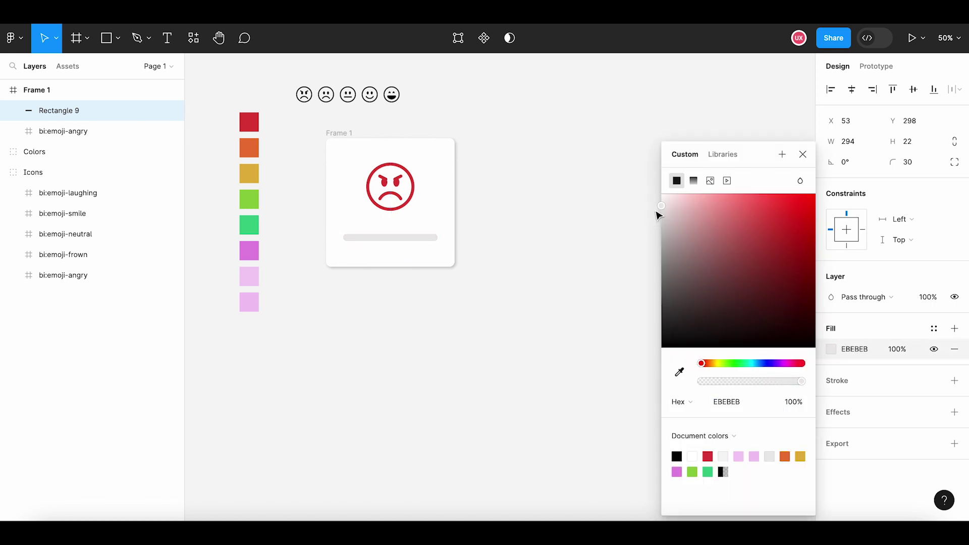
{"action": "left_click", "coordinate": [728, 399]}
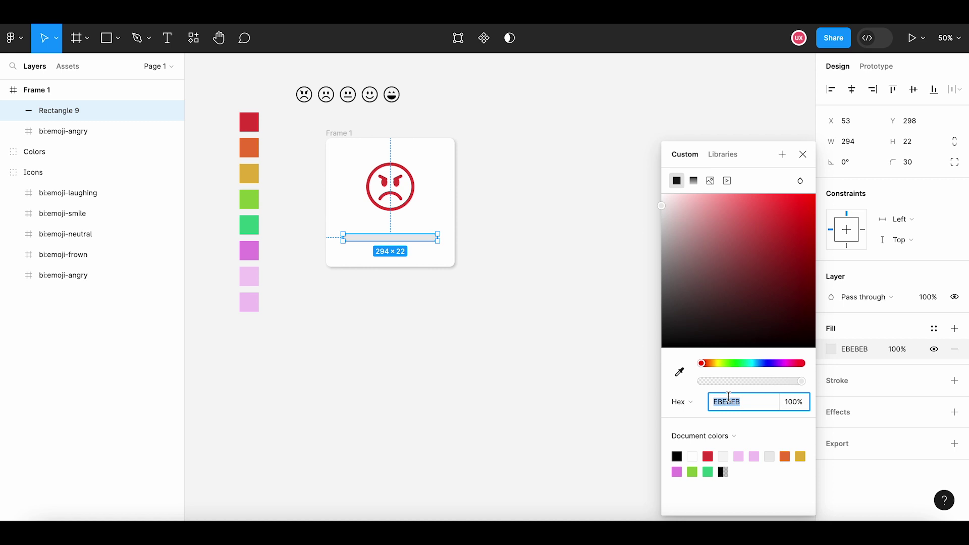
{"action": "type", "text": "e6e6e6"}
{"action": "key", "text": "Return"}
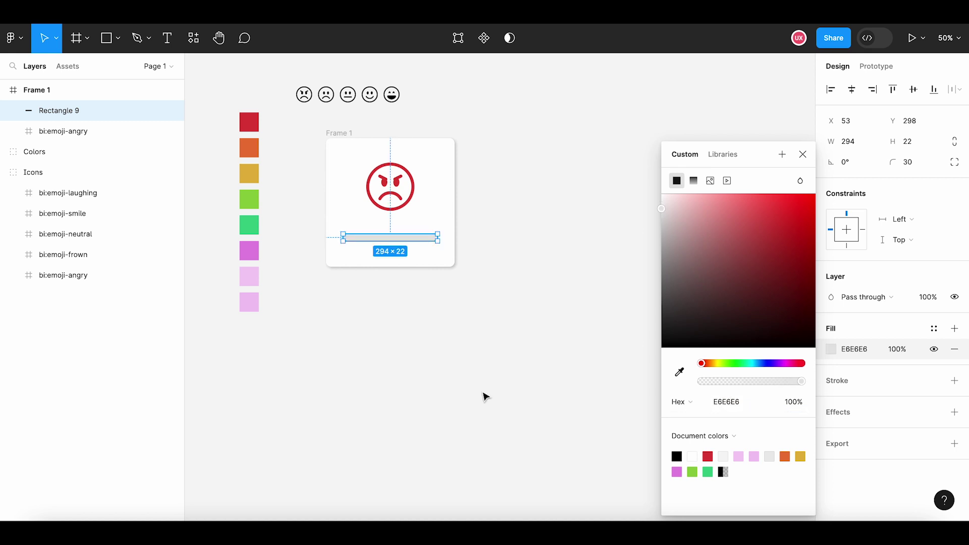
{"action": "left_click", "coordinate": [353, 380]}
{"action": "left_click", "coordinate": [397, 238]}
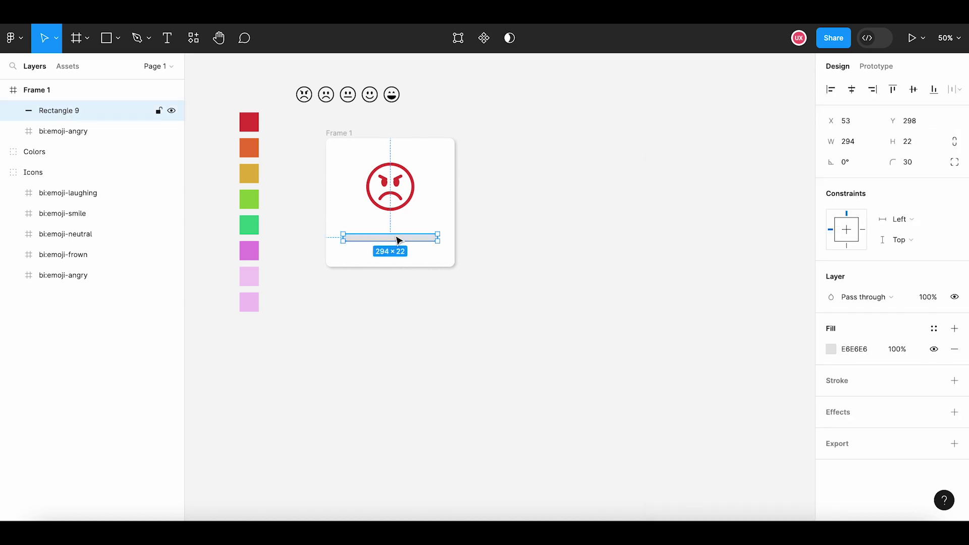
- Draw a 40×40 circle over the bar's left end
{"action": "left_click", "coordinate": [118, 41]}
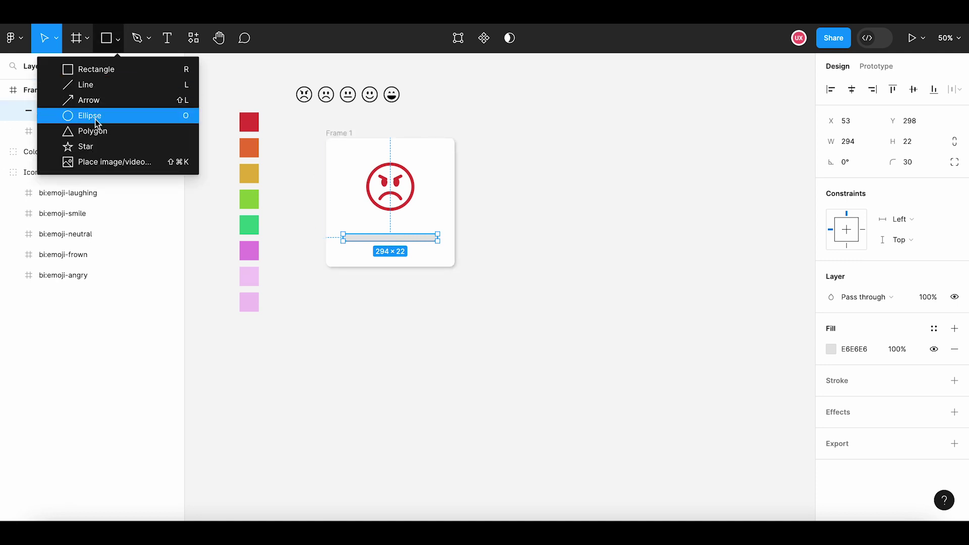
{"action": "left_click", "coordinate": [97, 115]}
{"action": "scroll", "coordinate": [353, 227], "scroll_direction": "up", "scroll_amount": 5}
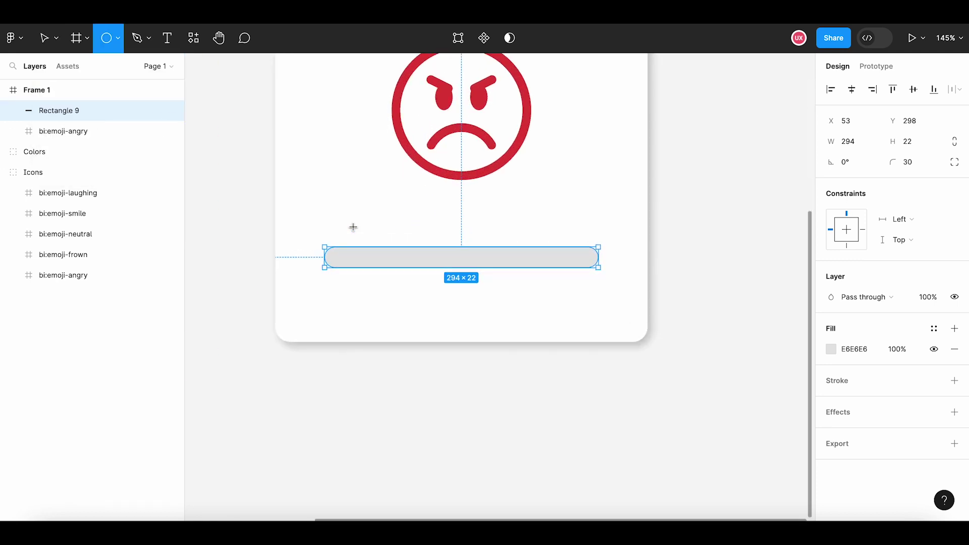
{"action": "mouse_move", "coordinate": [330, 238]}
{"action": "left_mouse_down"}
{"action": "mouse_move", "coordinate": [370, 279]}
{"action": "mouse_move", "coordinate": [353, 258]}
{"action": "mouse_move", "coordinate": [332, 257]}
{"action": "left_mouse_up"}
{"action": "left_click", "coordinate": [859, 144]}
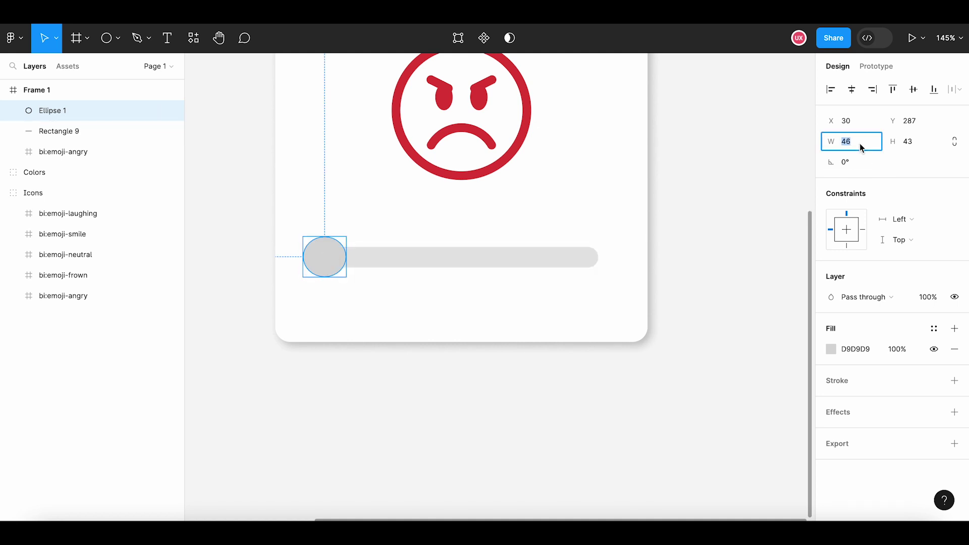
{"action": "type", "text": "40"}
{"action": "key", "text": "Tab"}
{"action": "type", "text": "40"}
{"action": "key", "text": "Return"}
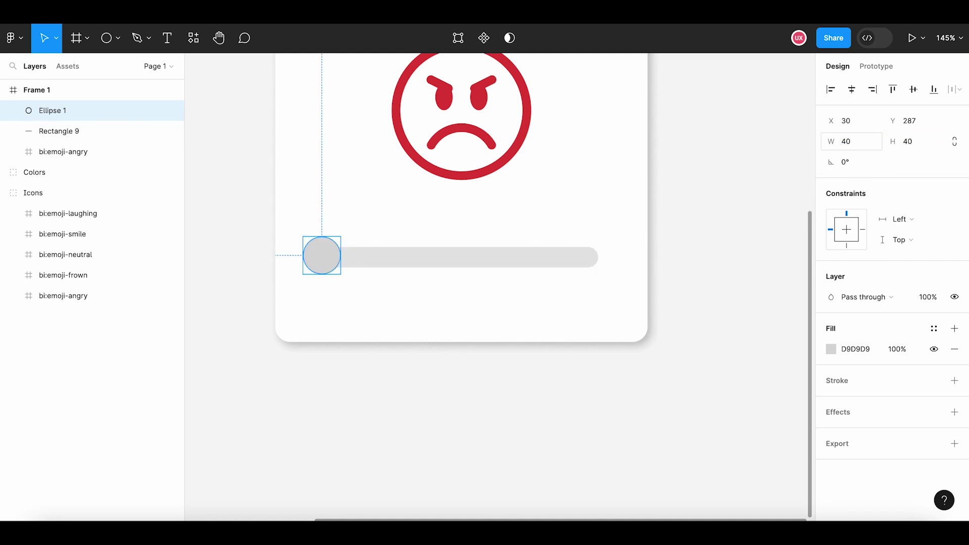
- Fill the circle white (FFFFFF) and align it with the bar's left end
{"action": "left_click", "coordinate": [831, 348]}
{"action": "type", "text": "FFFFFF"}
{"action": "key", "text": "Return"}
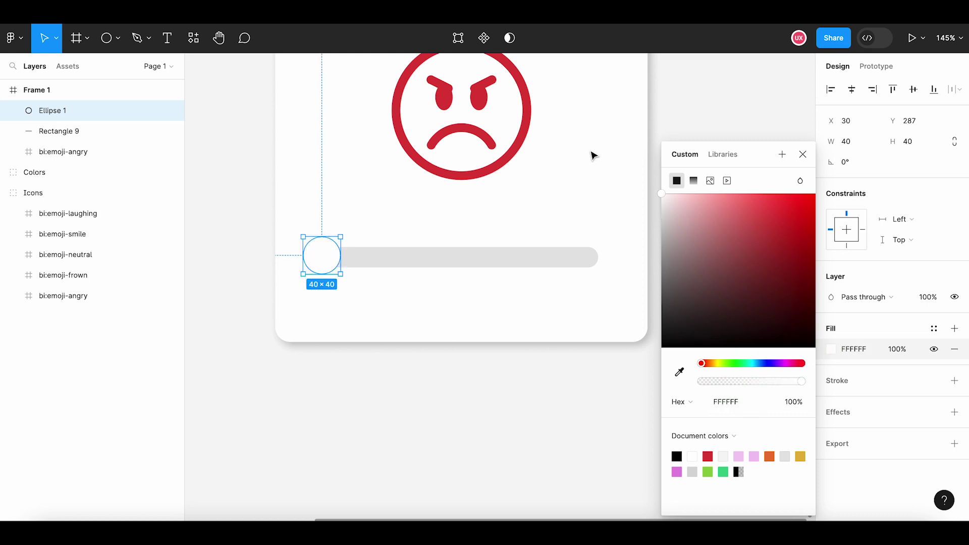
{"action": "left_click", "coordinate": [802, 153]}
{"action": "left_click", "coordinate": [303, 315]}
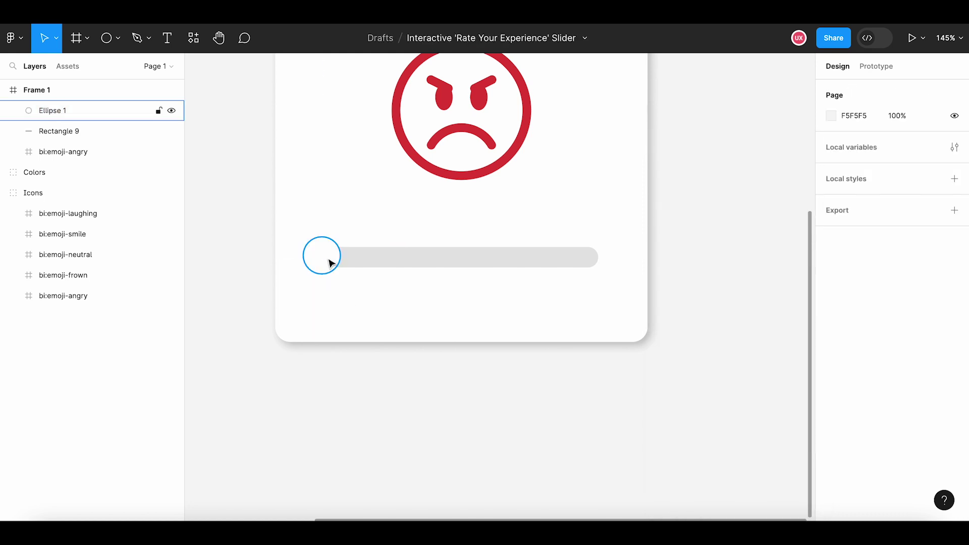
{"action": "mouse_move", "coordinate": [328, 263]}
{"action": "left_mouse_down"}
{"action": "mouse_move", "coordinate": [329, 232]}
{"action": "mouse_move", "coordinate": [329, 267]}
{"action": "left_mouse_up"}
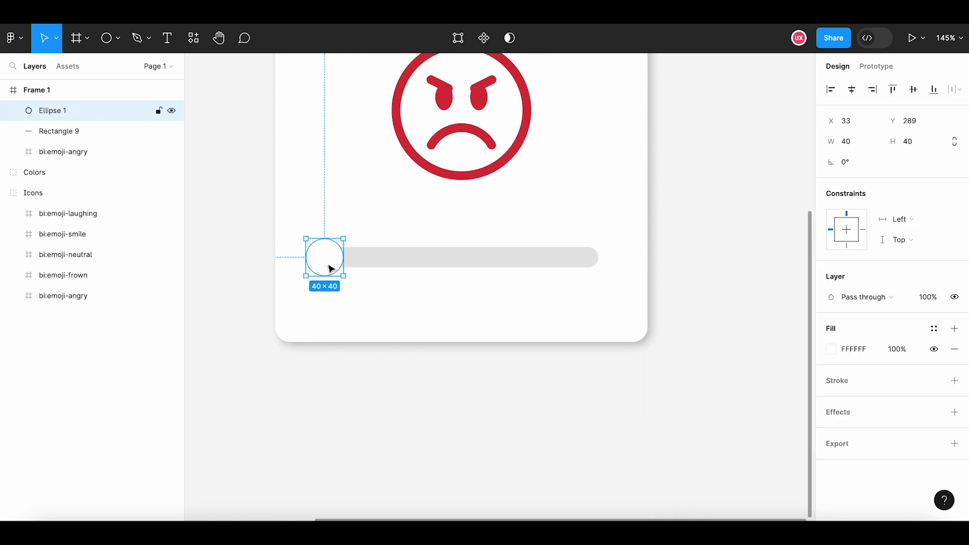
- Give the knob a drop shadow with Y 2, blur 6 and spread 1
{"action": "left_click", "coordinate": [955, 413]}
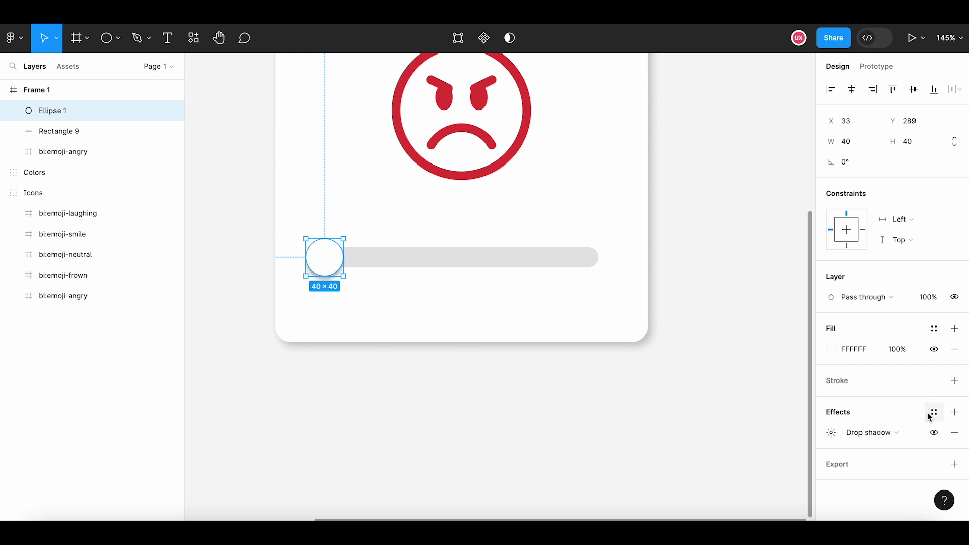
{"action": "left_click", "coordinate": [831, 432]}
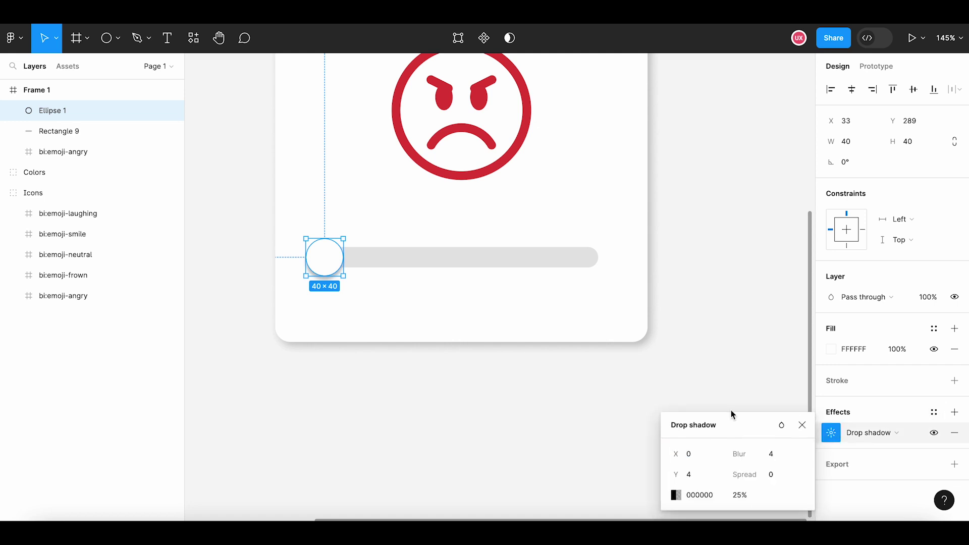
{"action": "left_click_drag", "start_coordinate": [730, 421], "coordinate": [708, 335]}
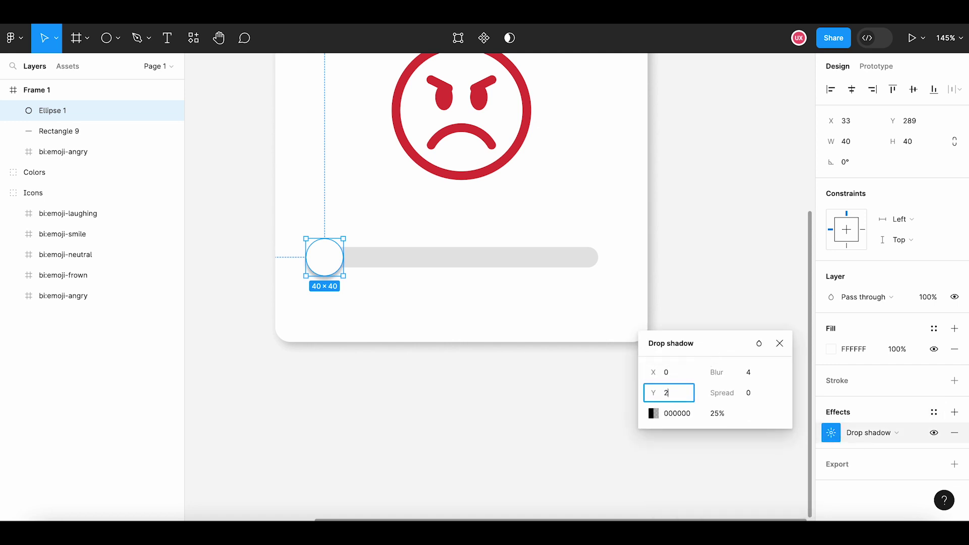
{"action": "type", "text": "2"}
{"action": "left_click", "coordinate": [748, 373]}
{"action": "type", "text": "6"}
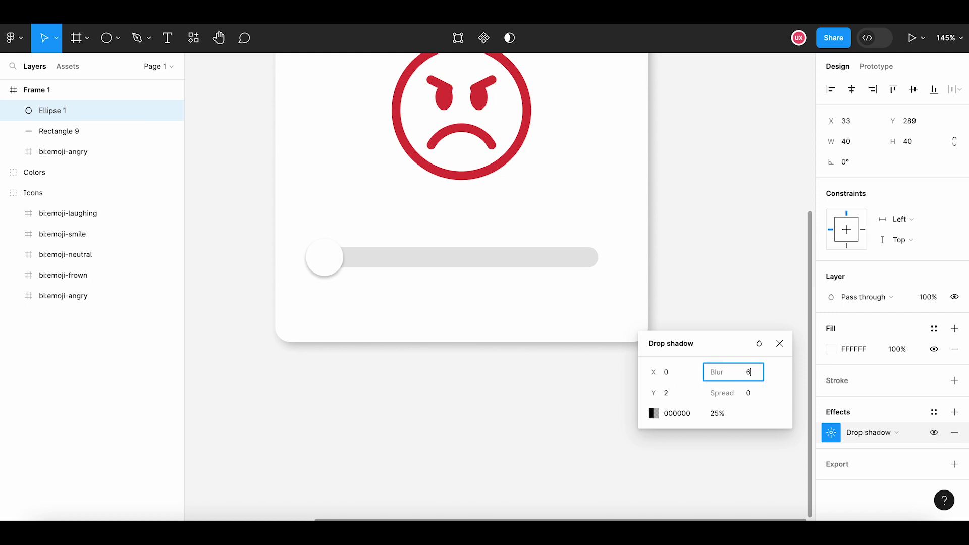
{"action": "left_click", "coordinate": [756, 395]}
{"action": "type", "text": "1"}
{"action": "left_click", "coordinate": [757, 373]}
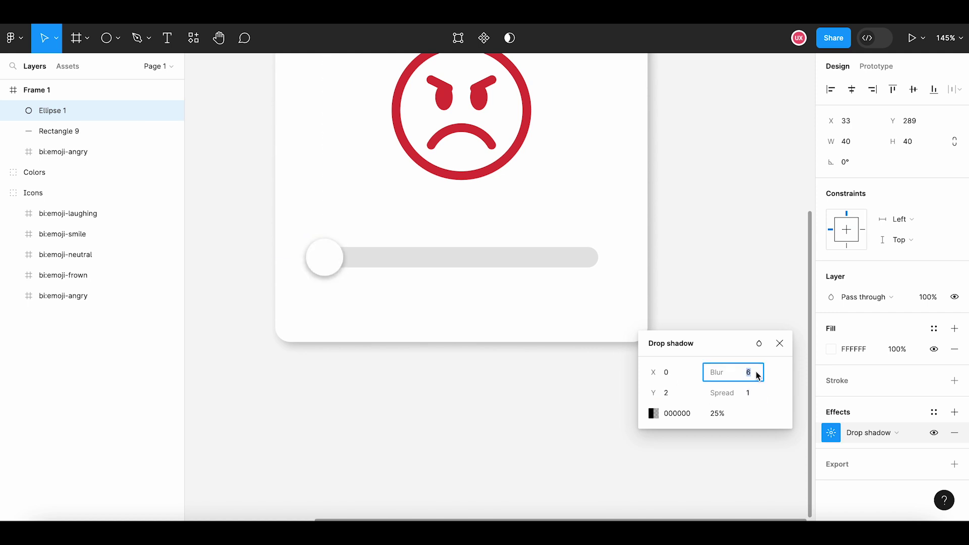
{"action": "left_click", "coordinate": [779, 345]}
{"action": "left_click", "coordinate": [543, 325]}
- Draw an 8×8 dot below the knob
{"action": "scroll", "coordinate": [543, 323], "scroll_direction": "down", "scroll_amount": 3}
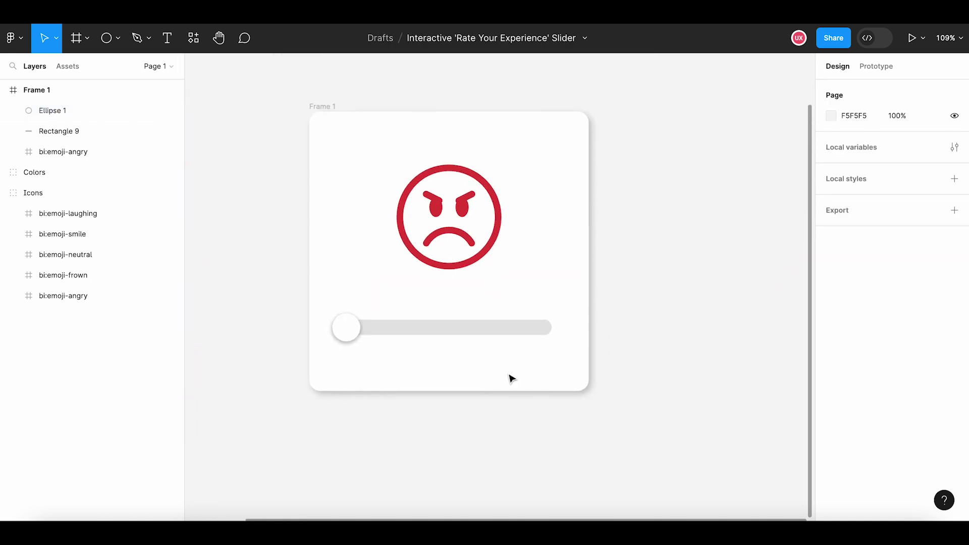
{"action": "left_click", "coordinate": [333, 106]}
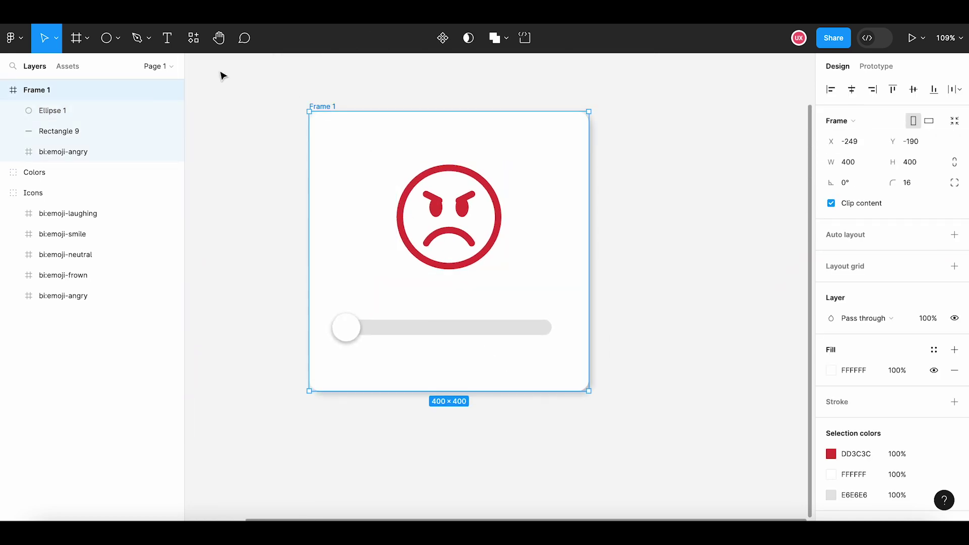
{"action": "left_click", "coordinate": [109, 40]}
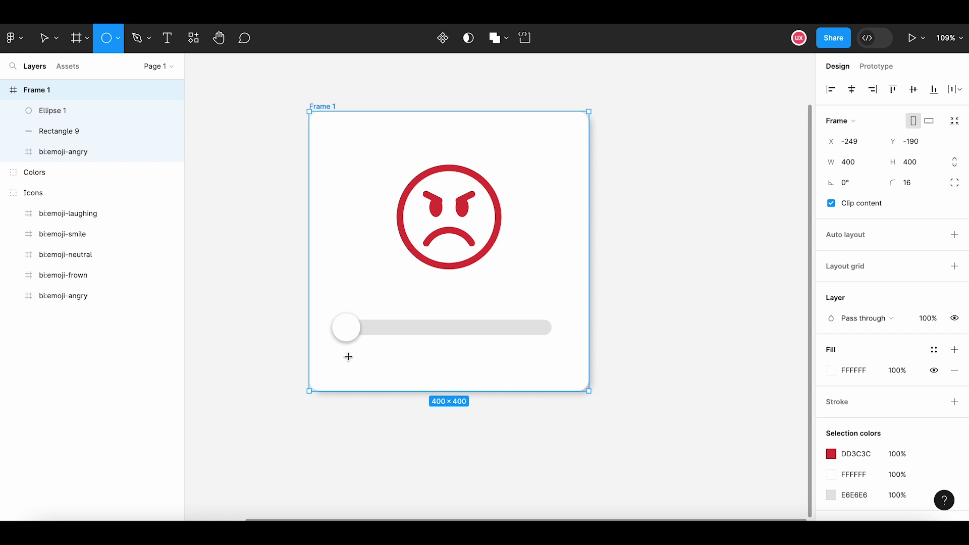
{"action": "left_click_drag", "start_coordinate": [344, 357], "coordinate": [353, 365]}
{"action": "left_click", "coordinate": [850, 141]}
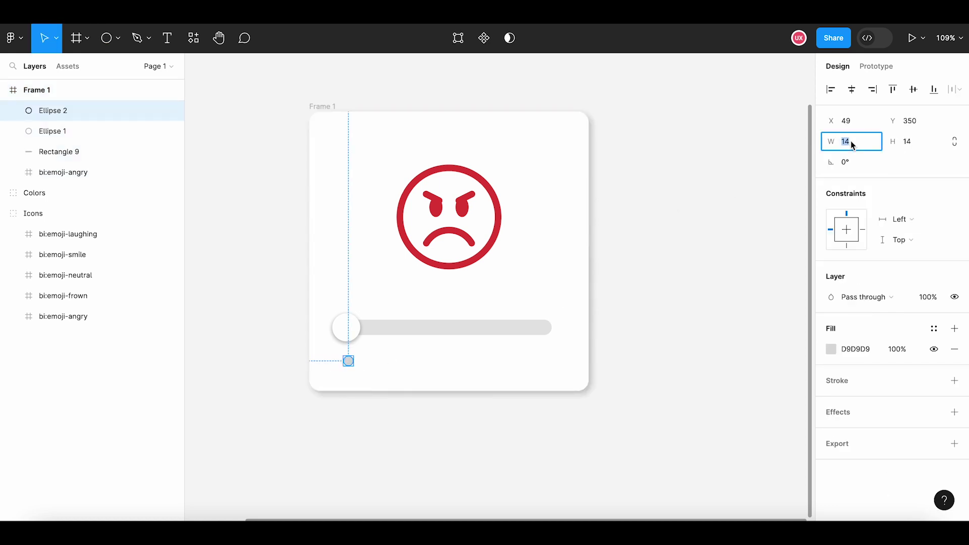
{"action": "type", "text": "8"}
{"action": "key", "text": "Tab"}
{"action": "type", "text": "8"}
{"action": "key", "text": "Return"}
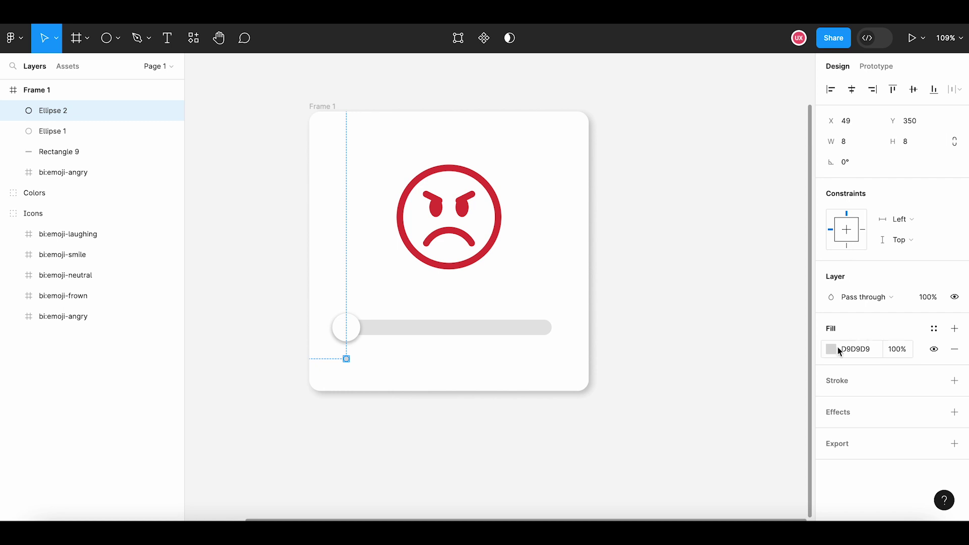
- Colour the dot with the grey bar's colour
{"action": "left_click", "coordinate": [828, 352]}
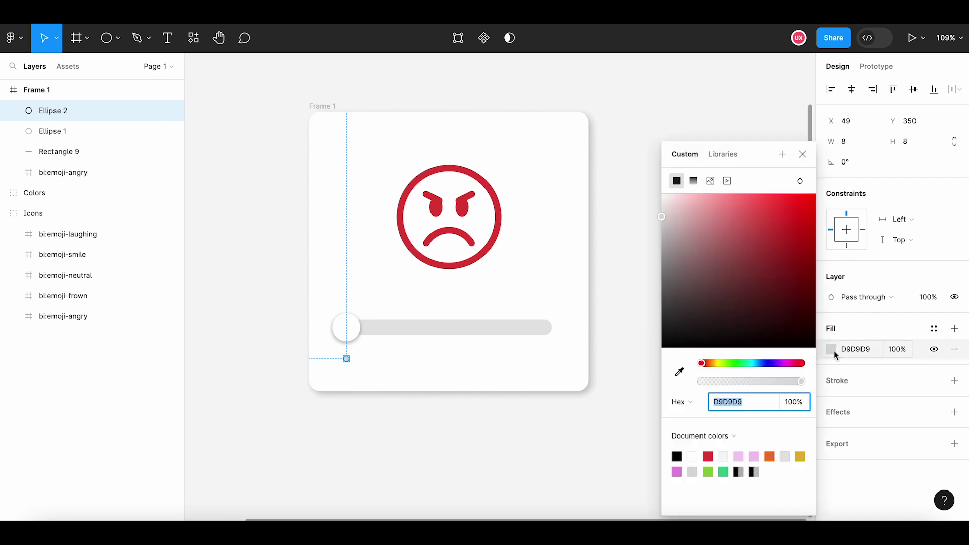
{"action": "left_click", "coordinate": [679, 372]}
{"action": "left_click", "coordinate": [539, 332]}
{"action": "left_click", "coordinate": [410, 365]}
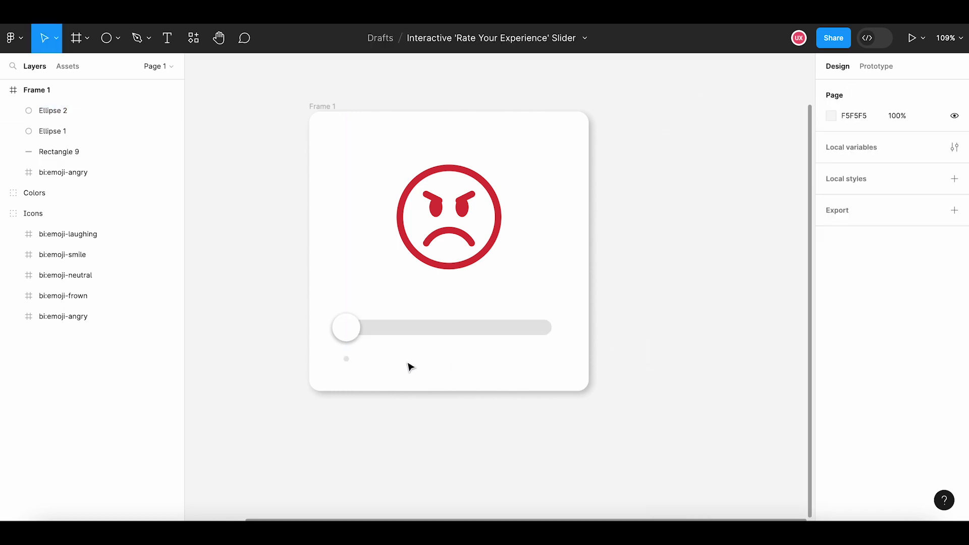
- Centre the dot under the knob, hiding and reshowing the knob to reach it
{"action": "scroll", "coordinate": [335, 368], "scroll_direction": "up", "scroll_amount": 5}
{"action": "left_click", "coordinate": [357, 357]}
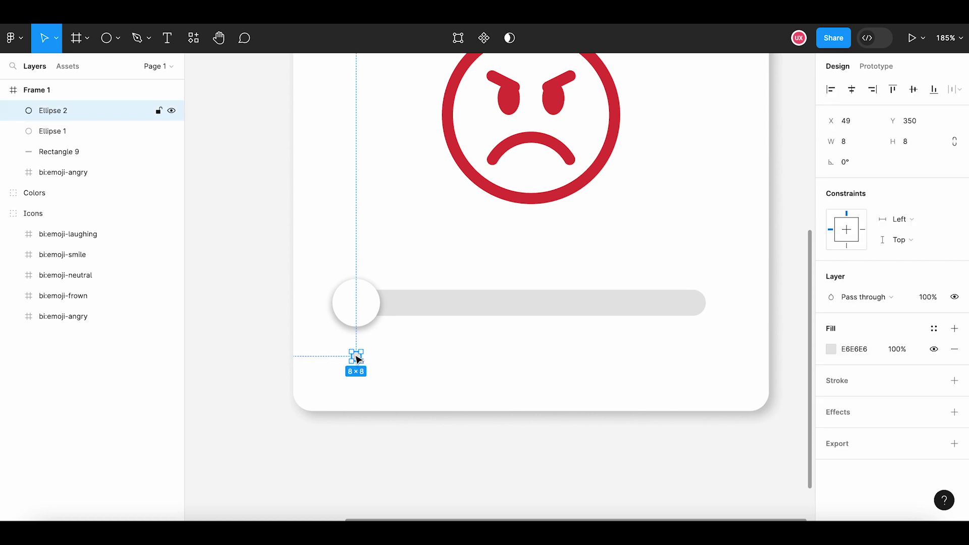
{"action": "left_click_drag", "start_coordinate": [356, 357], "coordinate": [359, 358]}
{"action": "key", "text": "Tab"}
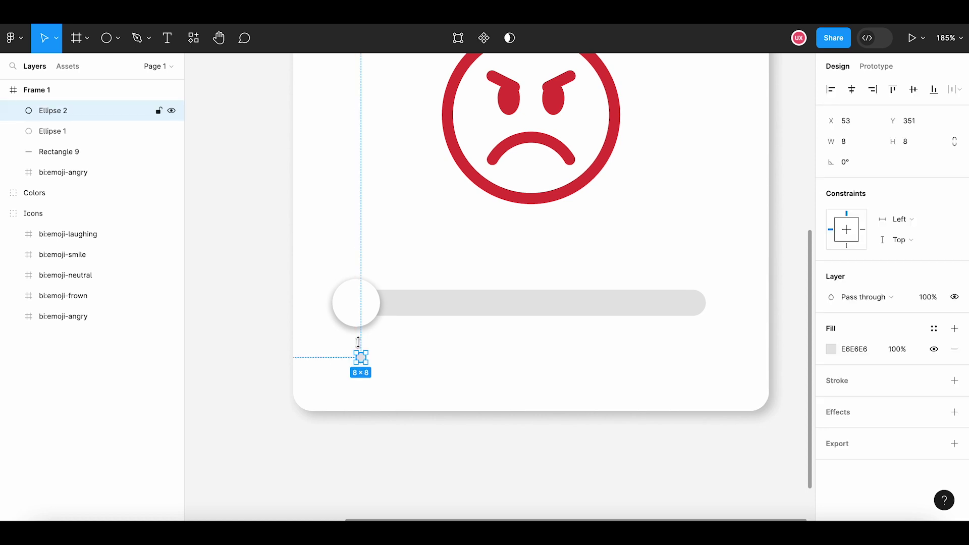
{"action": "left_click", "coordinate": [172, 132]}
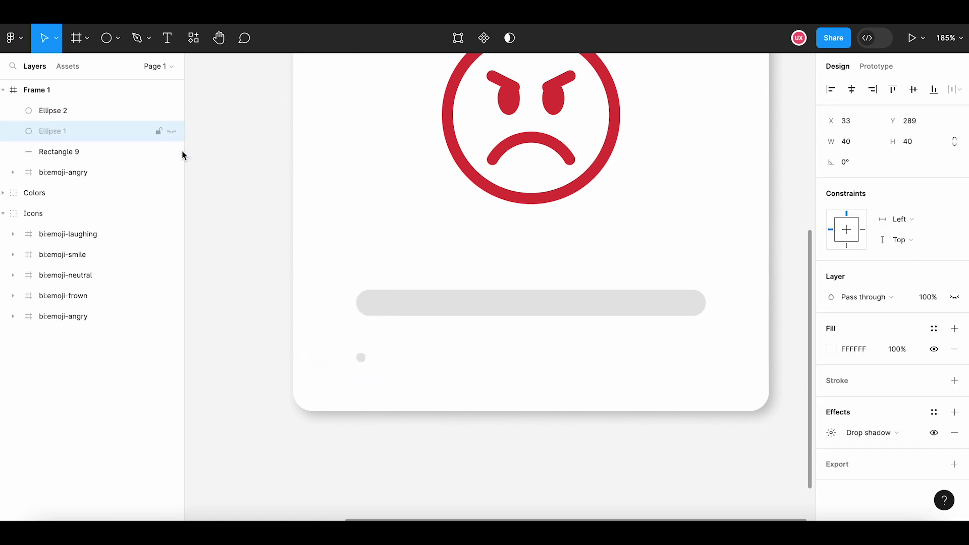
{"action": "left_click", "coordinate": [364, 359]}
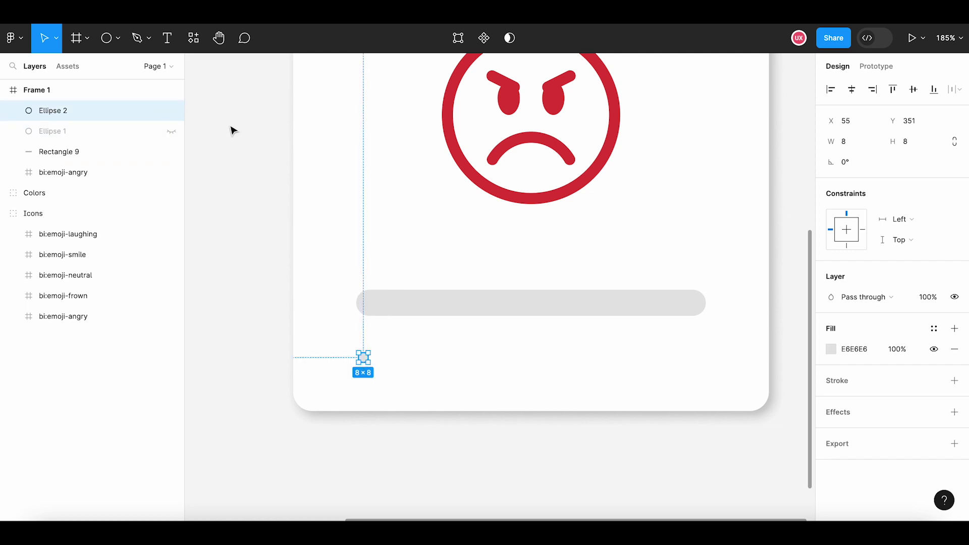
{"action": "left_click", "coordinate": [172, 131]}
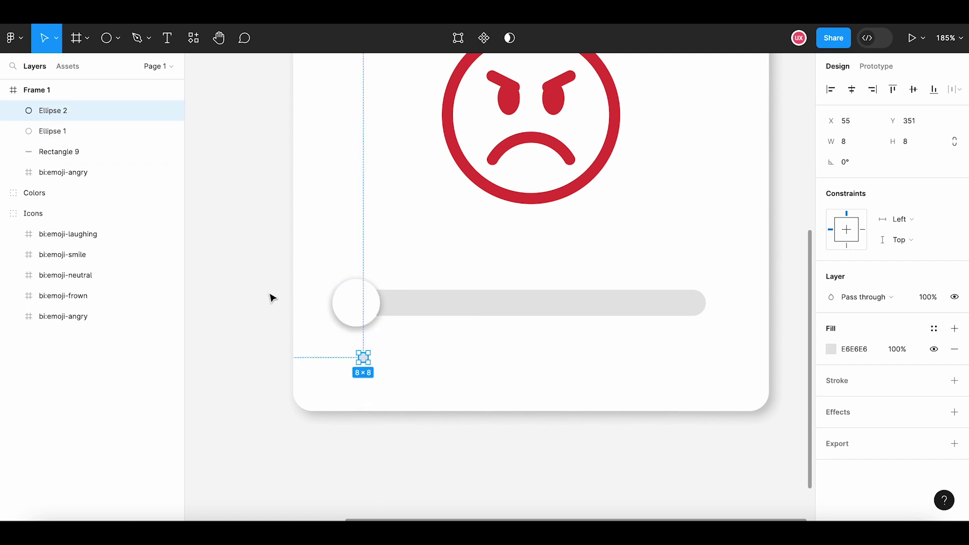
- Duplicate the dot into a row of five spread beneath the bar
{"action": "key", "text": "ctrl+d"}
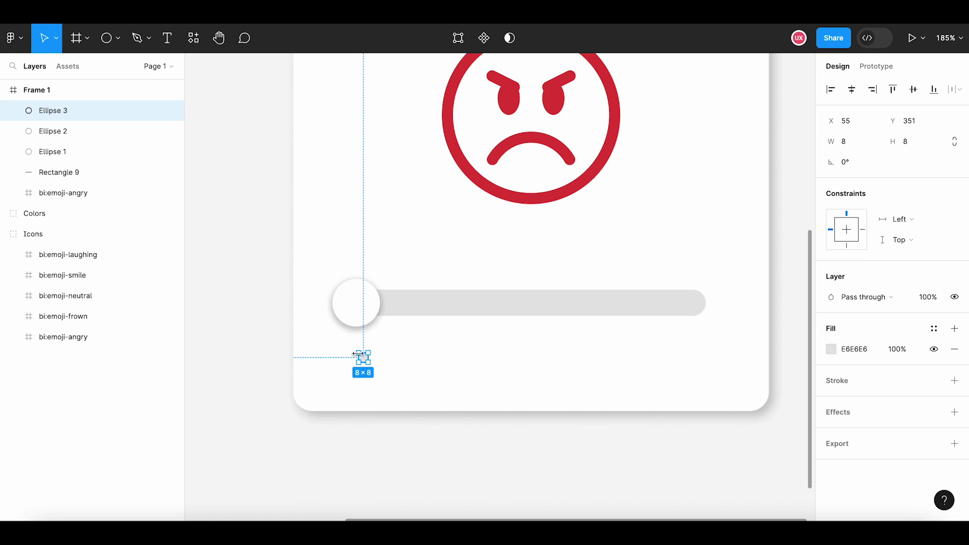
{"action": "left_click_drag", "start_coordinate": [363, 357], "coordinate": [587, 364]}
{"action": "key", "text": "ctrl+d"}
{"action": "key", "text": "ctrl+z"}
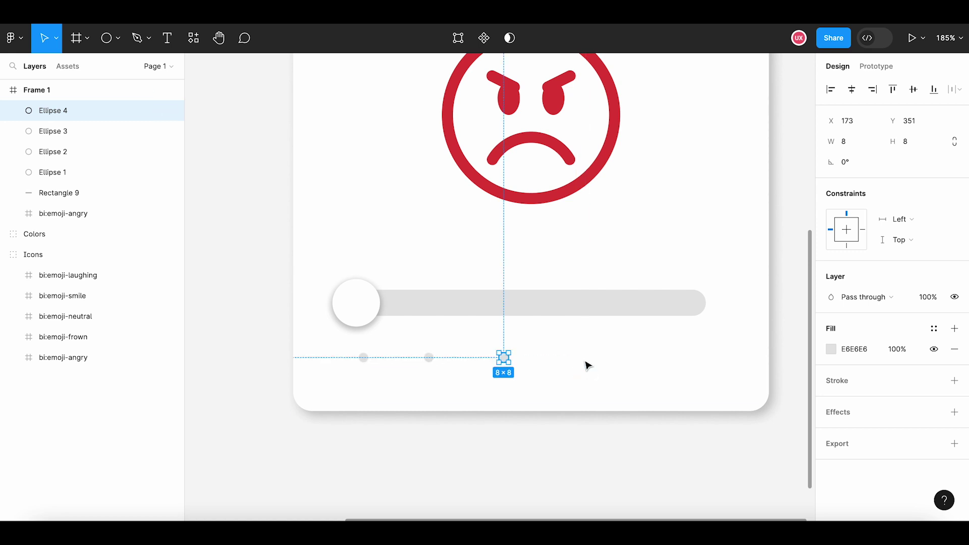
{"action": "key", "text": "ctrl+d"}
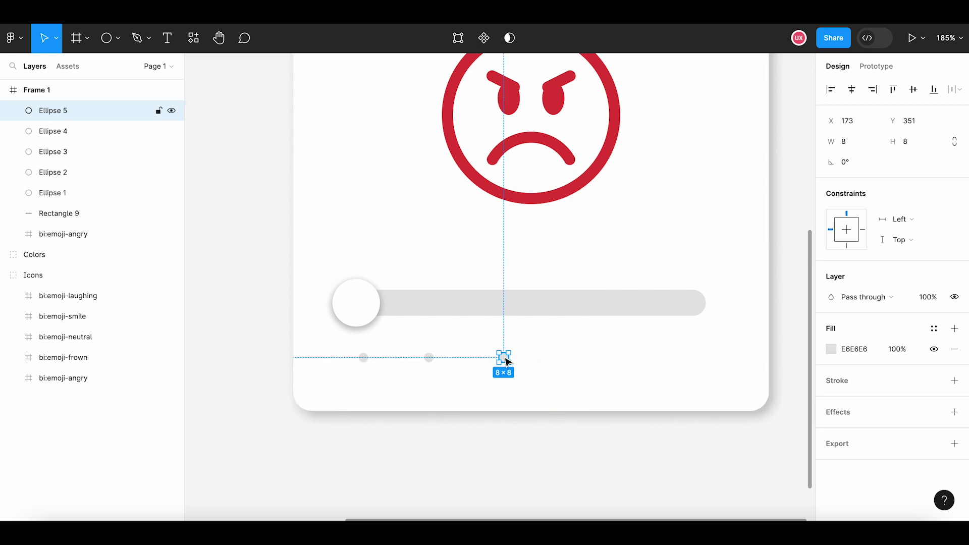
{"action": "left_click_drag", "start_coordinate": [504, 359], "coordinate": [697, 357]}
{"action": "key", "text": "ctrl+d"}
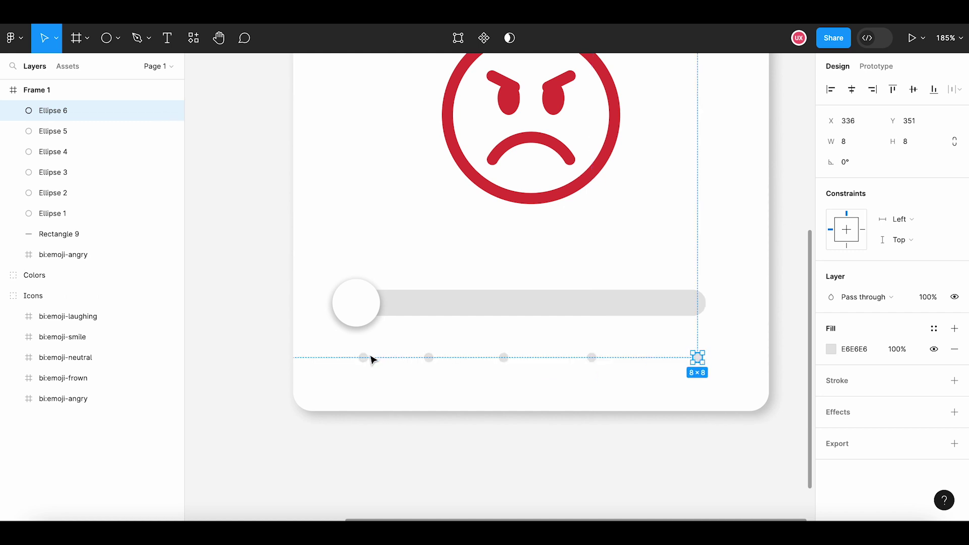
- Distribute the five dots evenly 62 apart and nudge the knob slightly right
{"action": "left_click", "coordinate": [367, 359]}
{"action": "left_click", "coordinate": [429, 359], "text": "shift"}
{"action": "left_click", "coordinate": [503, 359], "text": "shift"}
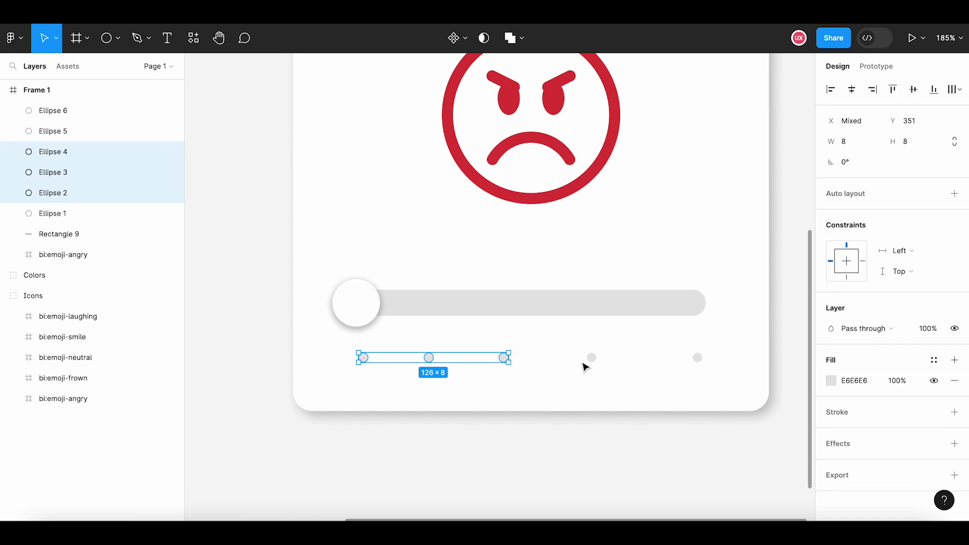
{"action": "left_click", "coordinate": [592, 358], "text": "shift"}
{"action": "left_click", "coordinate": [697, 358], "text": "shift"}
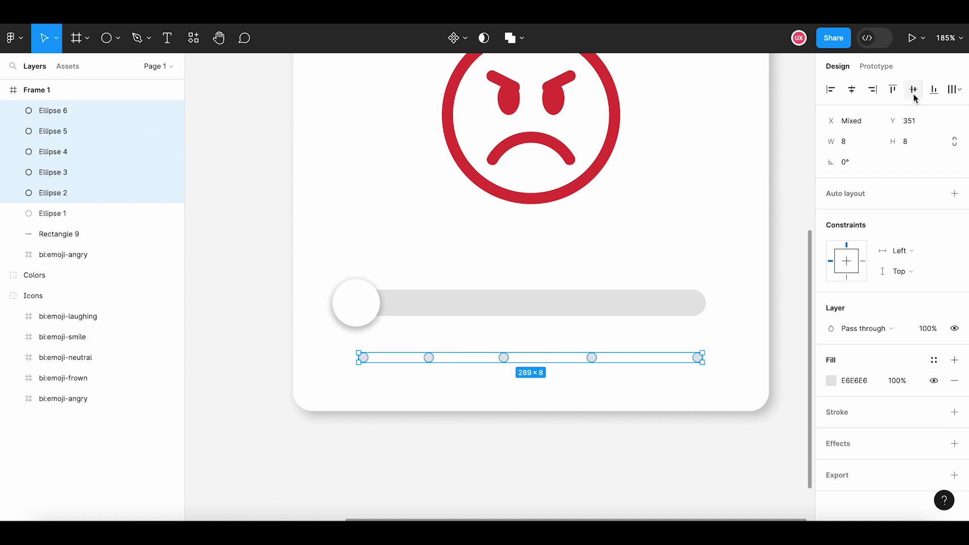
{"action": "left_click", "coordinate": [960, 94]}
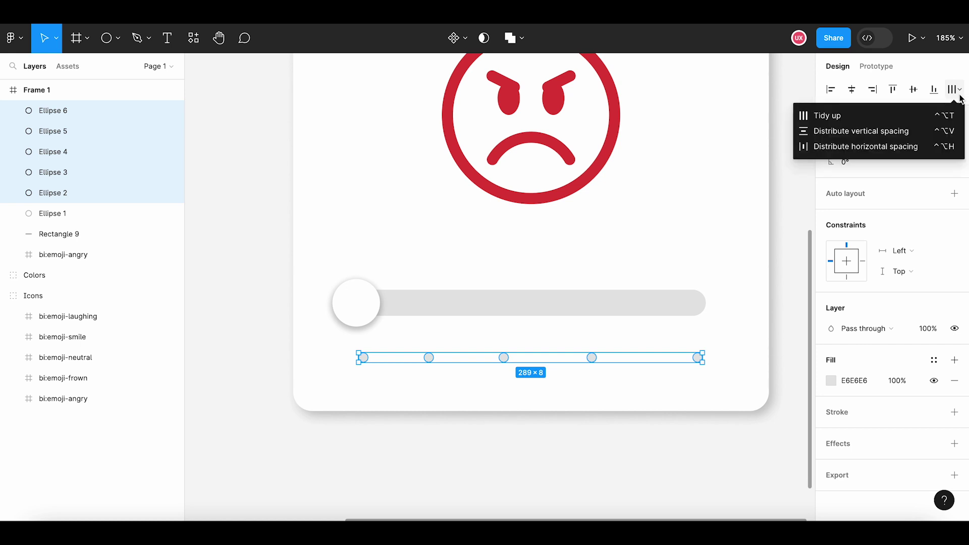
{"action": "left_click", "coordinate": [914, 147]}
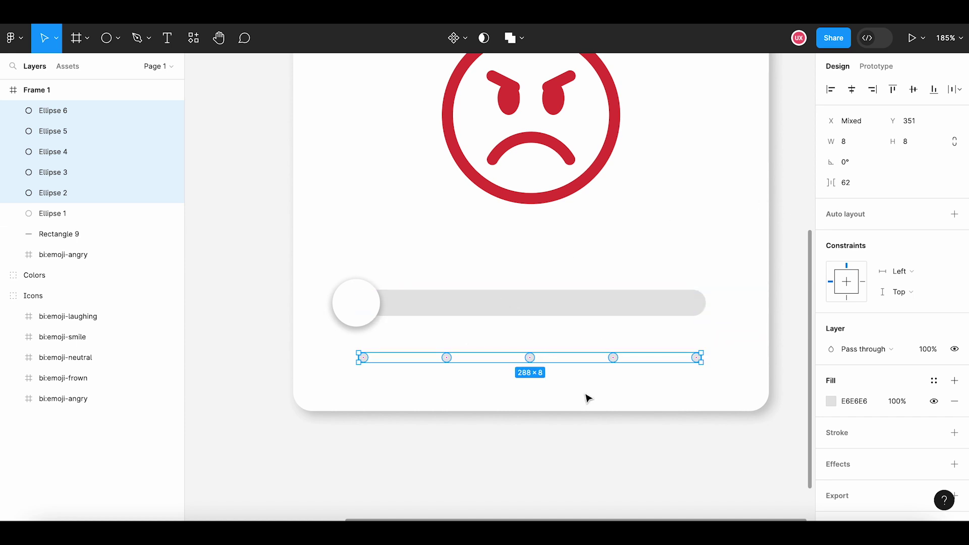
{"action": "left_click_drag", "start_coordinate": [363, 305], "coordinate": [357, 304]}
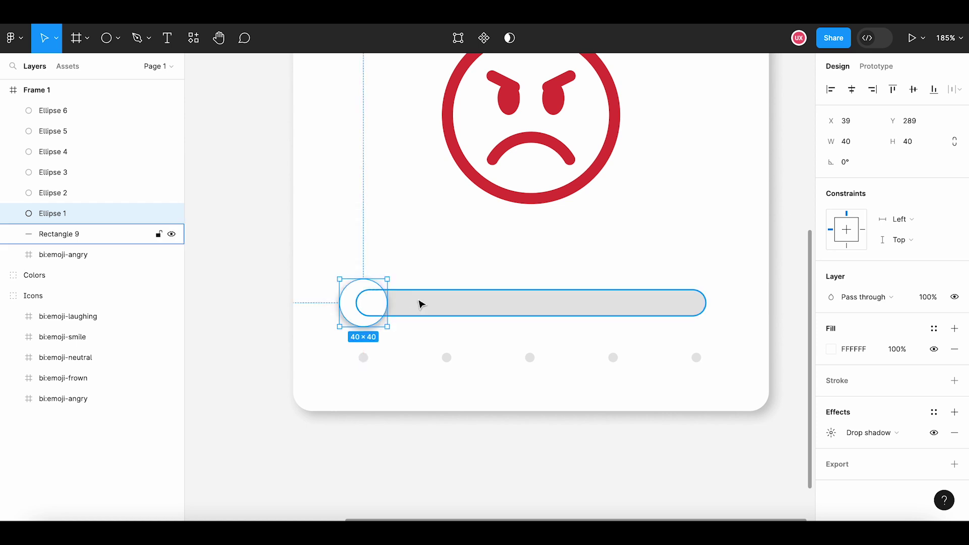
- Group the Ellipse 1 knob and the Rectangle 9 grey bar together
{"action": "left_click", "coordinate": [303, 329]}
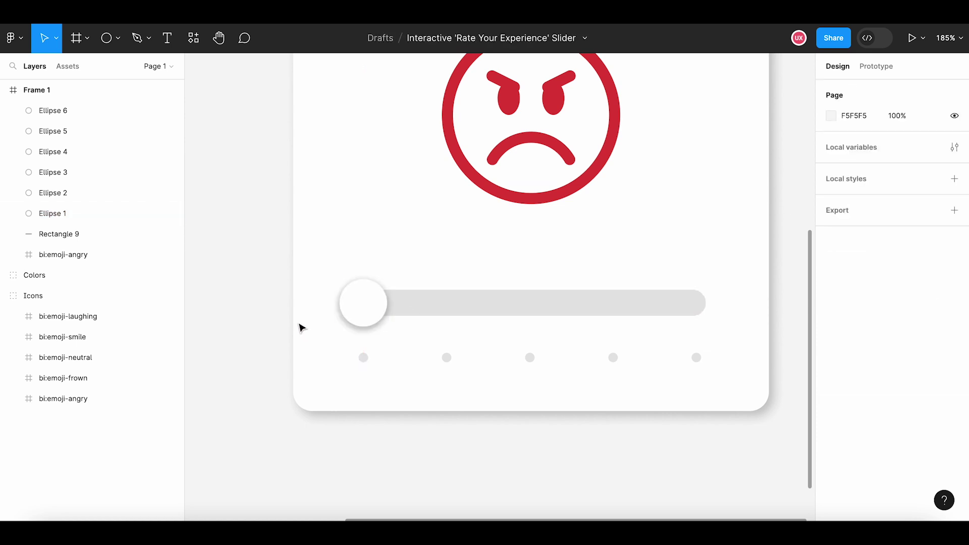
{"action": "scroll", "coordinate": [299, 328], "scroll_direction": "down", "scroll_amount": 5}
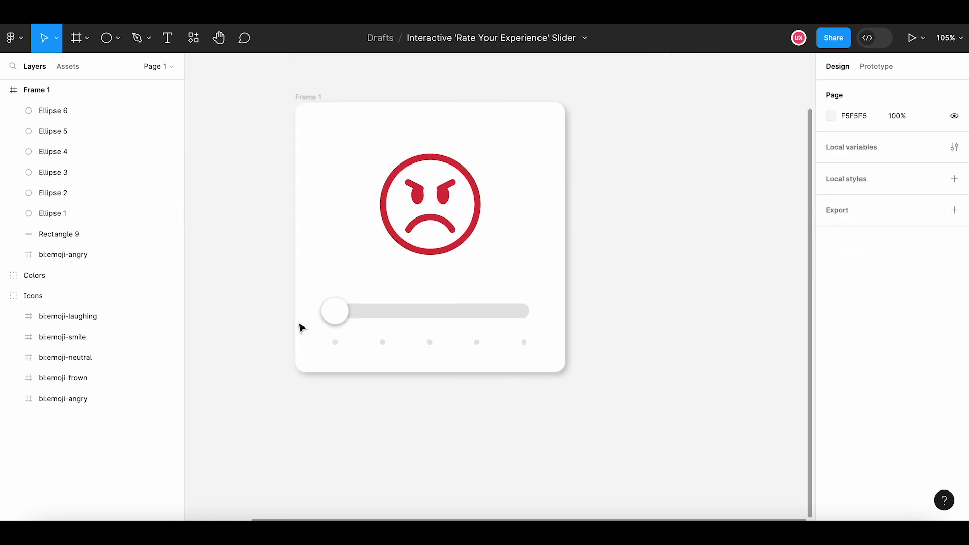
{"action": "left_click", "coordinate": [376, 315]}
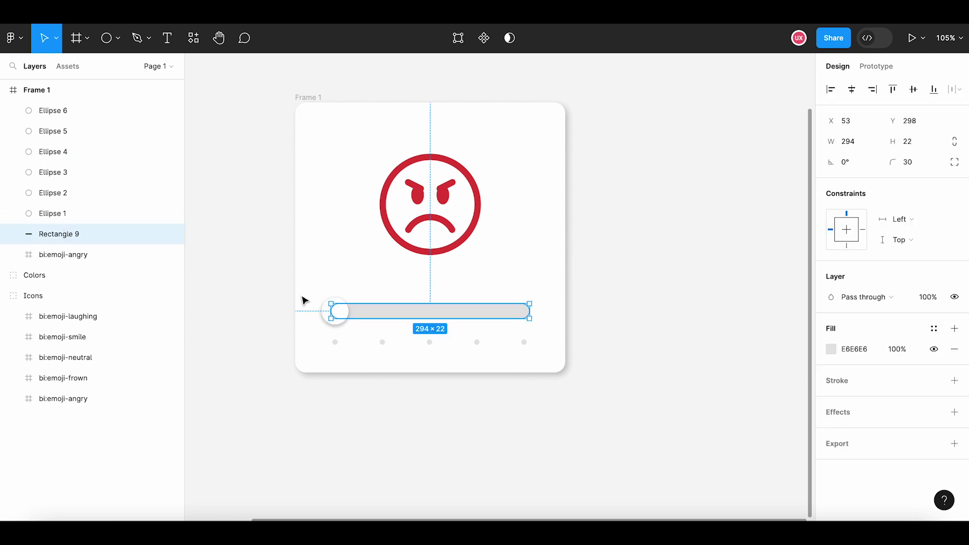
{"action": "left_click", "coordinate": [321, 317]}
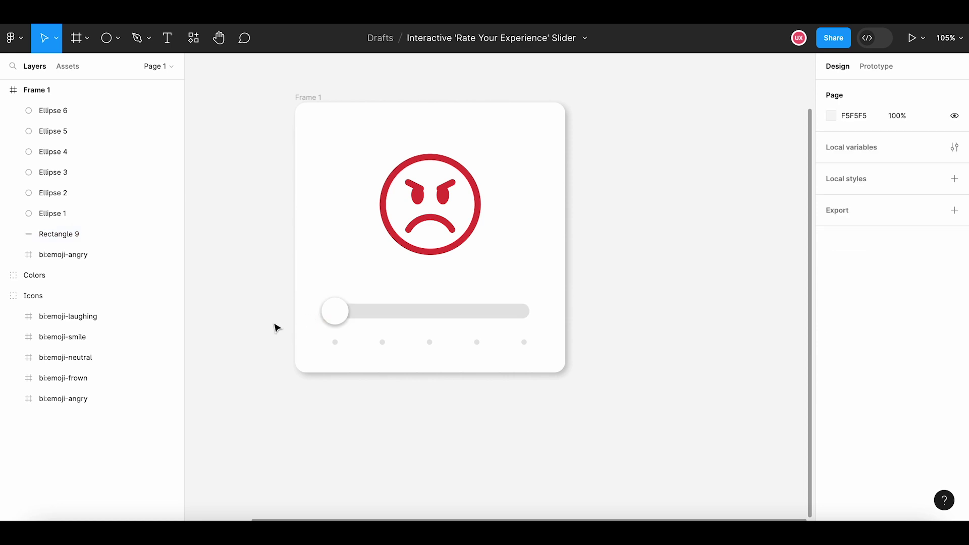
{"action": "left_click", "coordinate": [334, 317]}
{"action": "left_click", "coordinate": [389, 320], "text": "shift"}
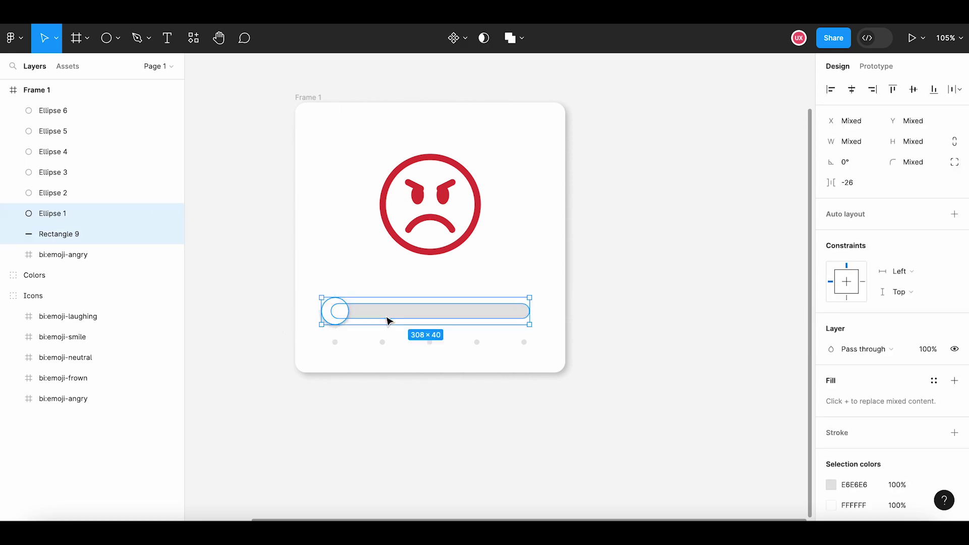
{"action": "right_click", "coordinate": [55, 216]}
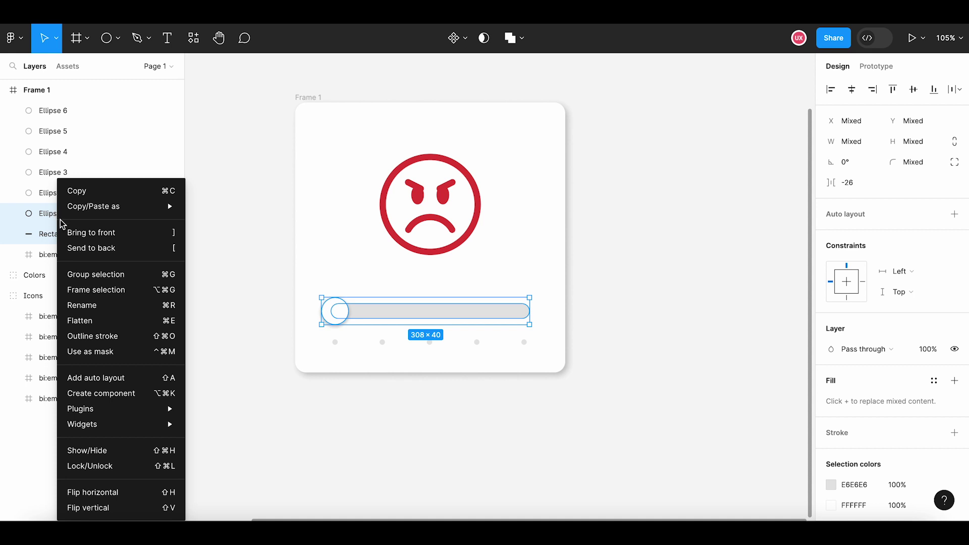
{"action": "left_click", "coordinate": [96, 274]}
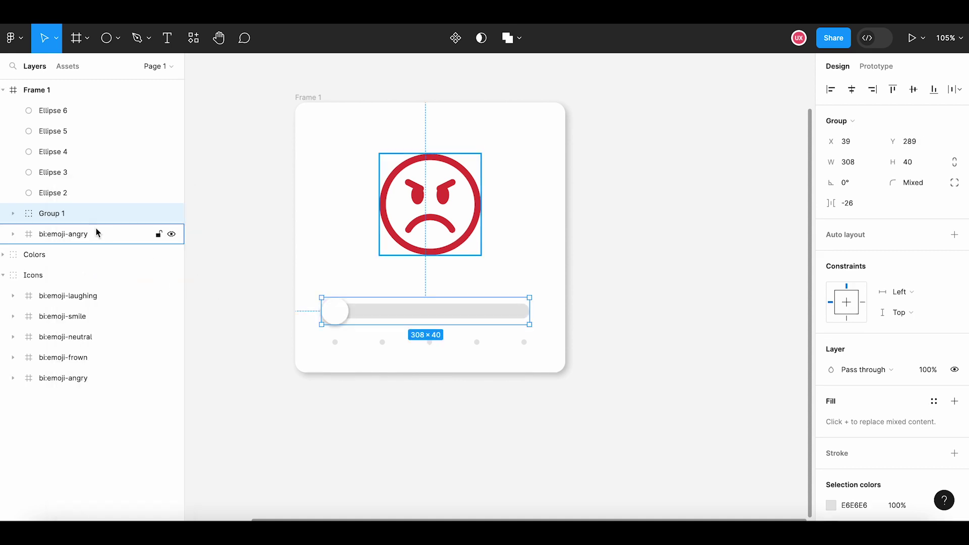
- Rename the new 308×40 group to 'slider'
{"action": "double_click", "coordinate": [65, 214]}
{"action": "type", "text": "slider"}
{"action": "key", "text": "Return"}
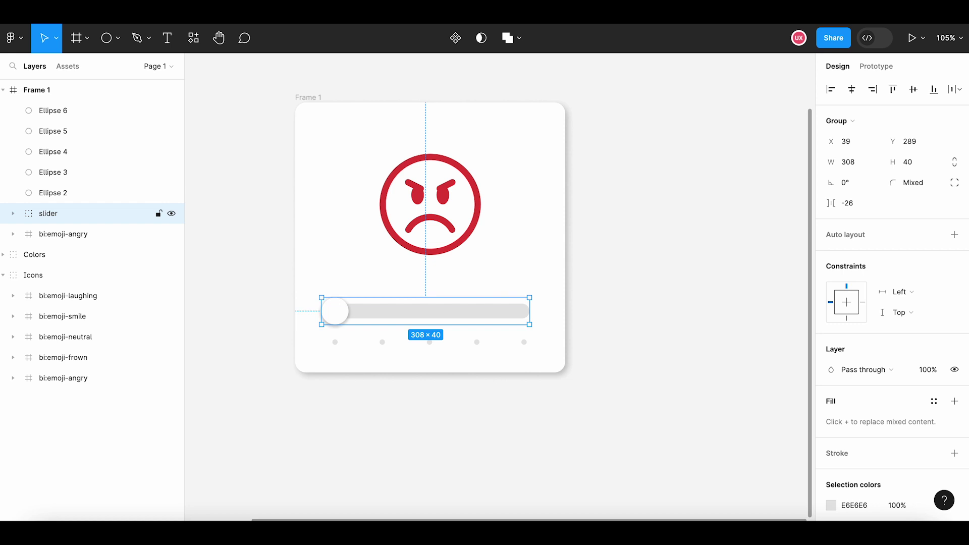
{"action": "left_click", "coordinate": [402, 393]}
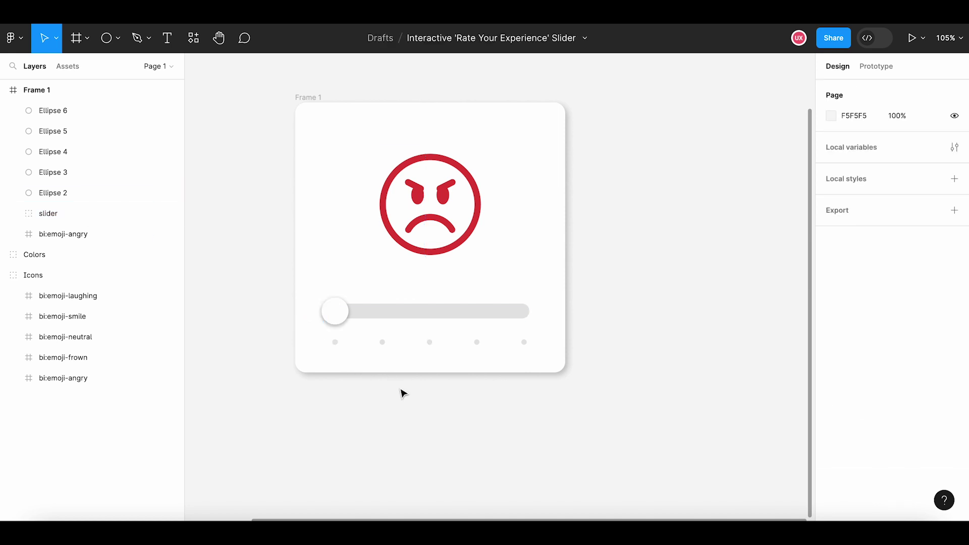
{"action": "scroll", "coordinate": [403, 393], "scroll_direction": "down", "scroll_amount": 5}
{"action": "left_click_drag", "start_coordinate": [405, 414], "coordinate": [411, 333]}
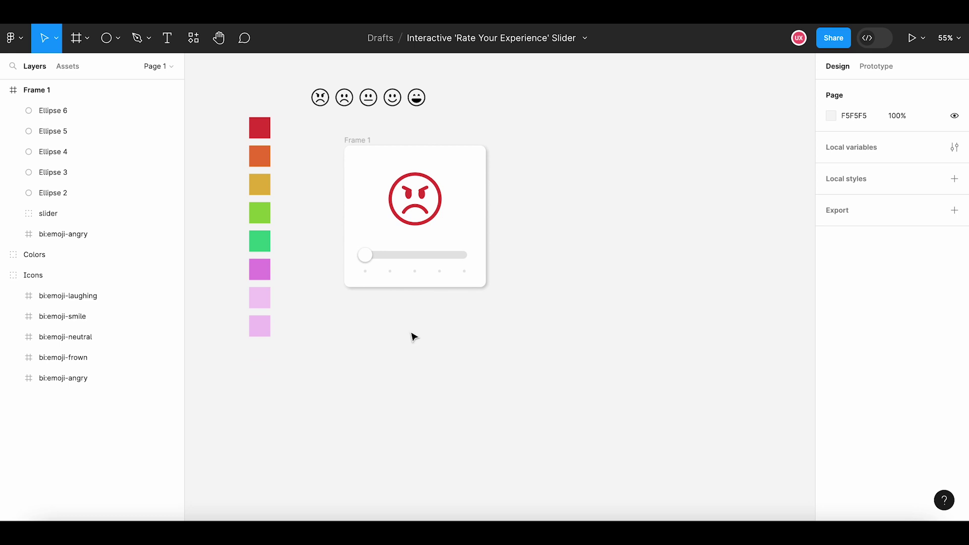
{"action": "scroll", "coordinate": [414, 337], "scroll_direction": "down", "scroll_amount": 1}
{"action": "scroll", "coordinate": [420, 334], "scroll_direction": "down", "scroll_amount": 1}
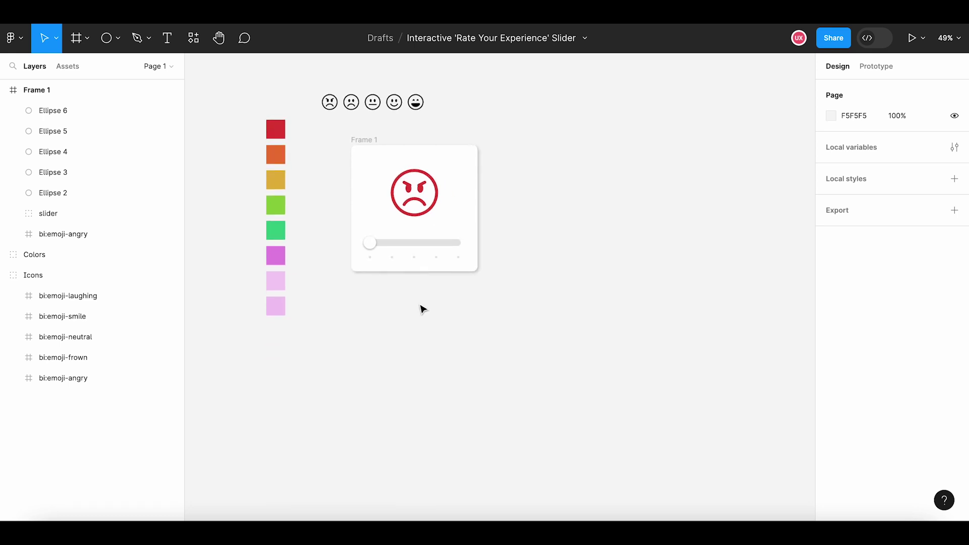
- Duplicate the Frame 1 card as Frame 2, placed just below Frame 1
{"action": "left_click", "coordinate": [370, 146]}
{"action": "left_click", "coordinate": [371, 147]}
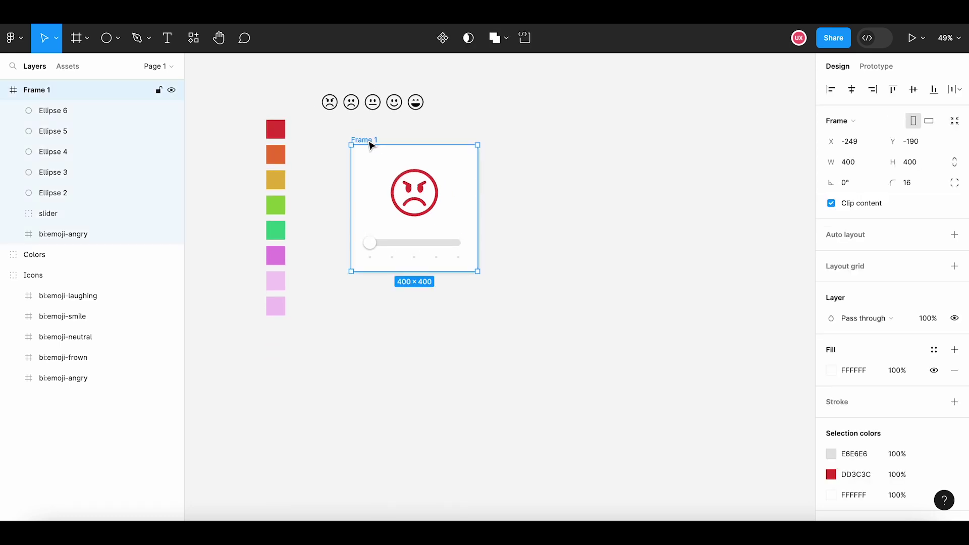
{"action": "left_click", "coordinate": [361, 372]}
{"action": "right_click", "coordinate": [357, 310]}
{"action": "left_click", "coordinate": [382, 321]}
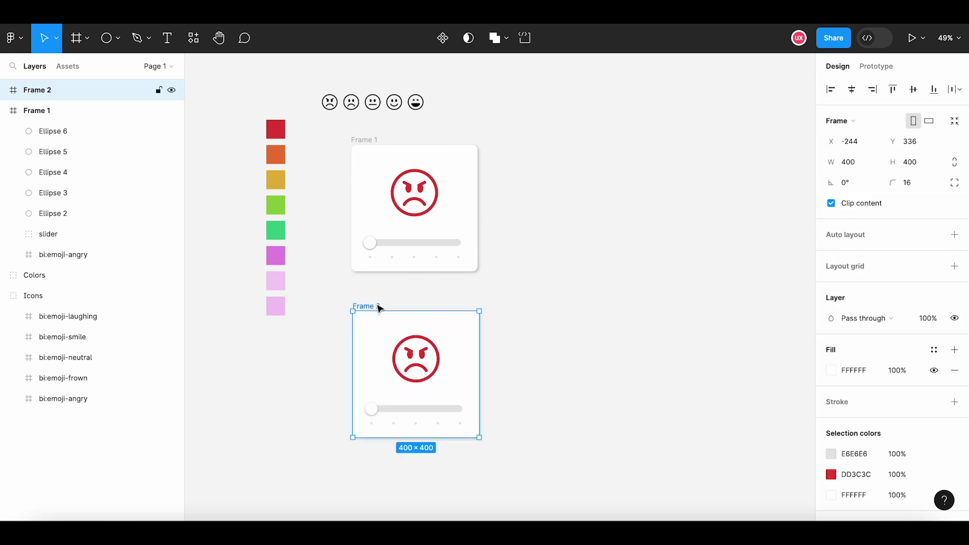
{"action": "left_click_drag", "start_coordinate": [379, 309], "coordinate": [371, 297]}
{"action": "left_click", "coordinate": [556, 301]}
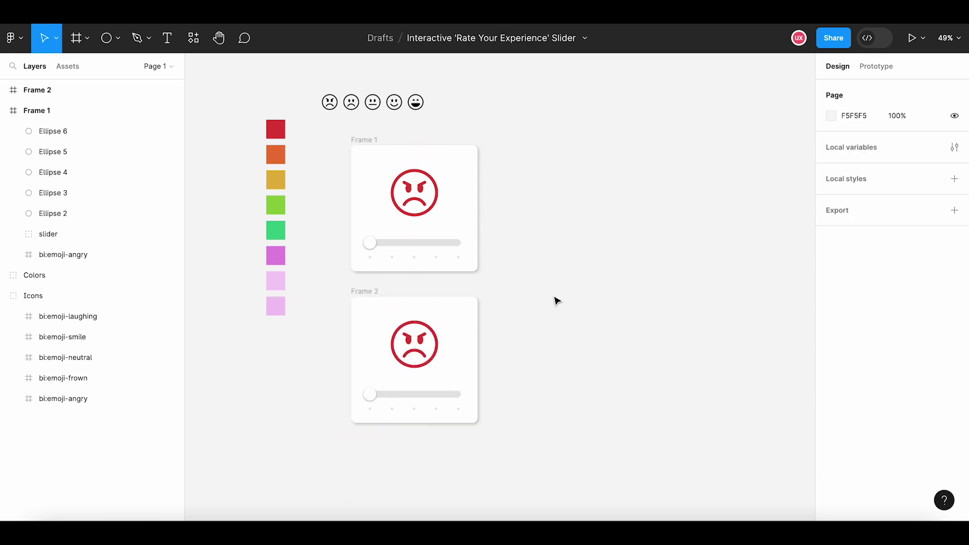
- Replace Frame 2's angry emoji with the frown icon, sized to 150 wide
{"action": "left_click", "coordinate": [353, 107]}
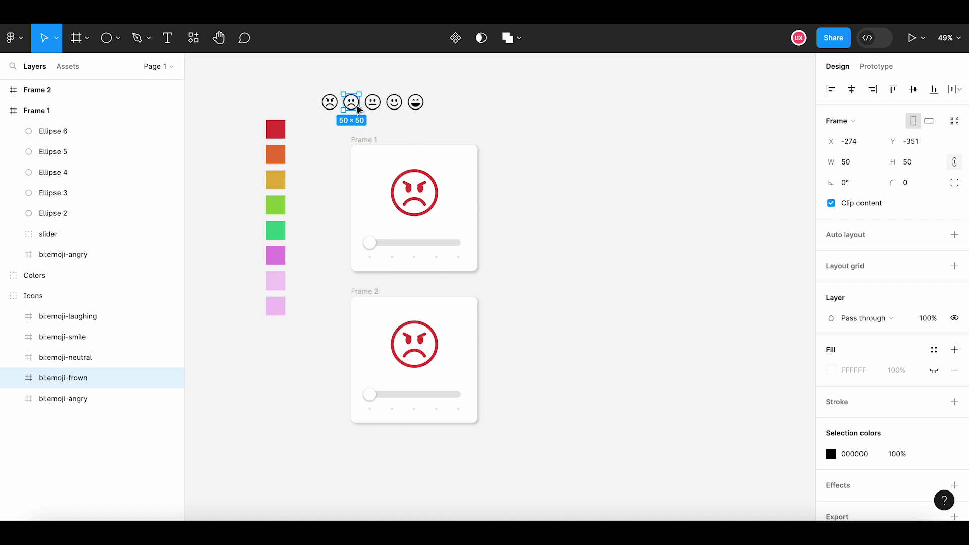
{"action": "left_click", "coordinate": [412, 350]}
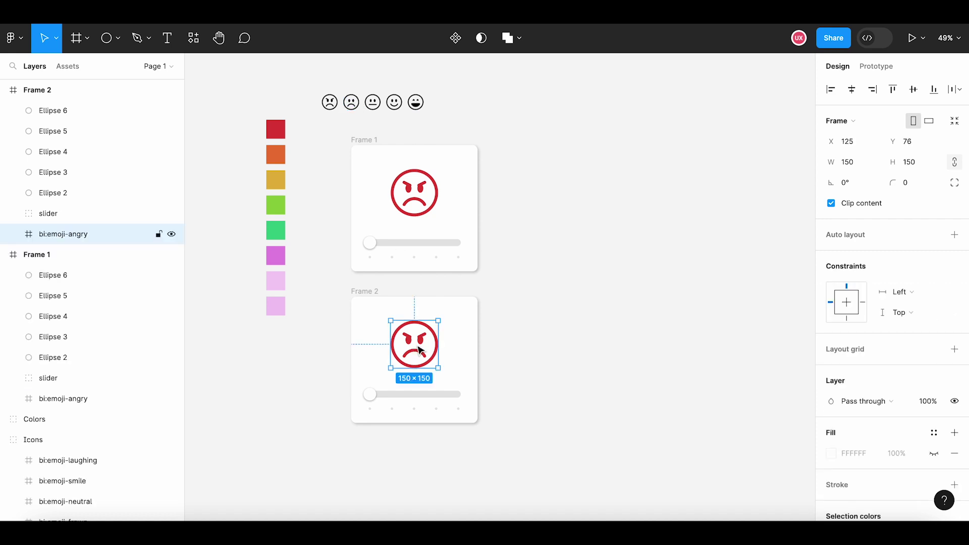
{"action": "right_click", "coordinate": [412, 350]}
{"action": "left_click", "coordinate": [488, 163]}
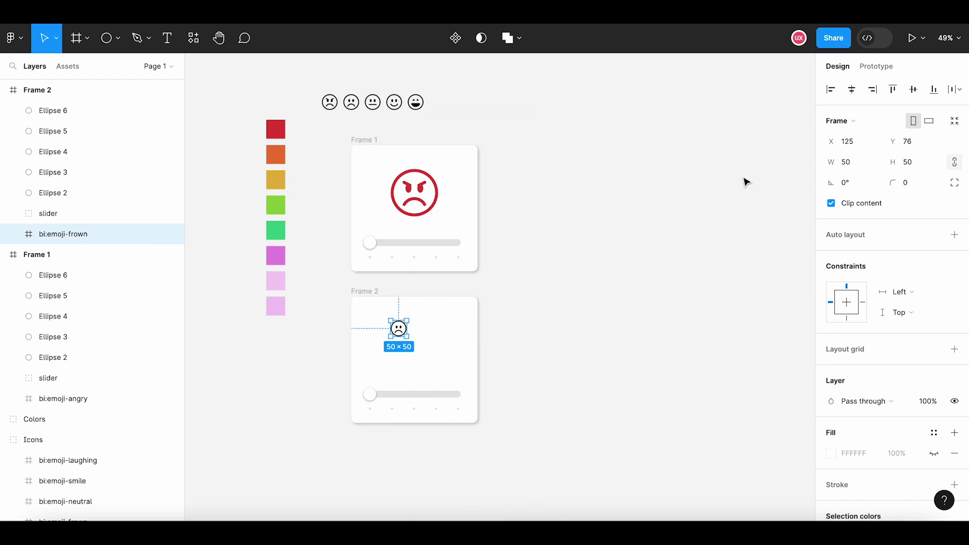
{"action": "left_click", "coordinate": [852, 162]}
{"action": "type", "text": "150"}
{"action": "key", "text": "Return"}
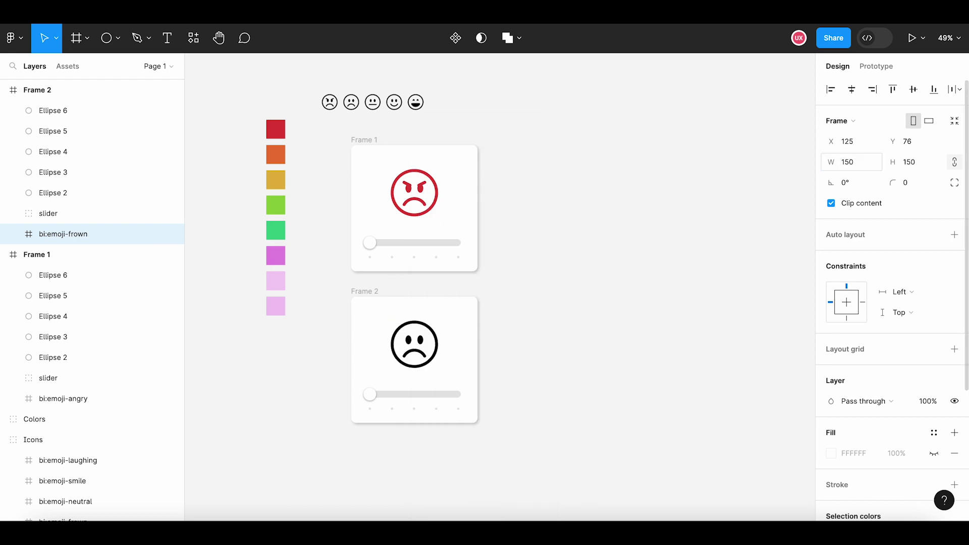
- Recolour the frown icon orange (EB7736) by sampling the orange swatch
{"action": "left_click", "coordinate": [423, 197]}
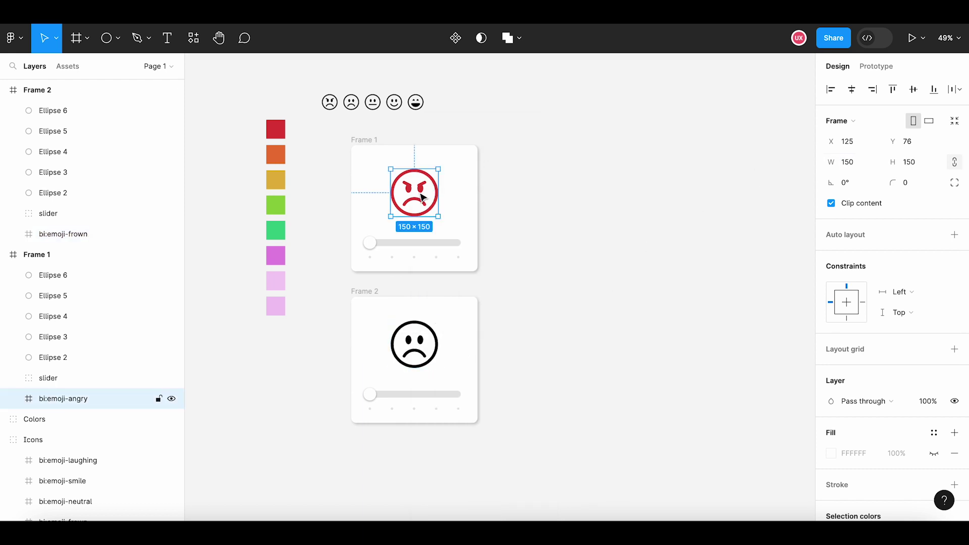
{"action": "left_click", "coordinate": [422, 350]}
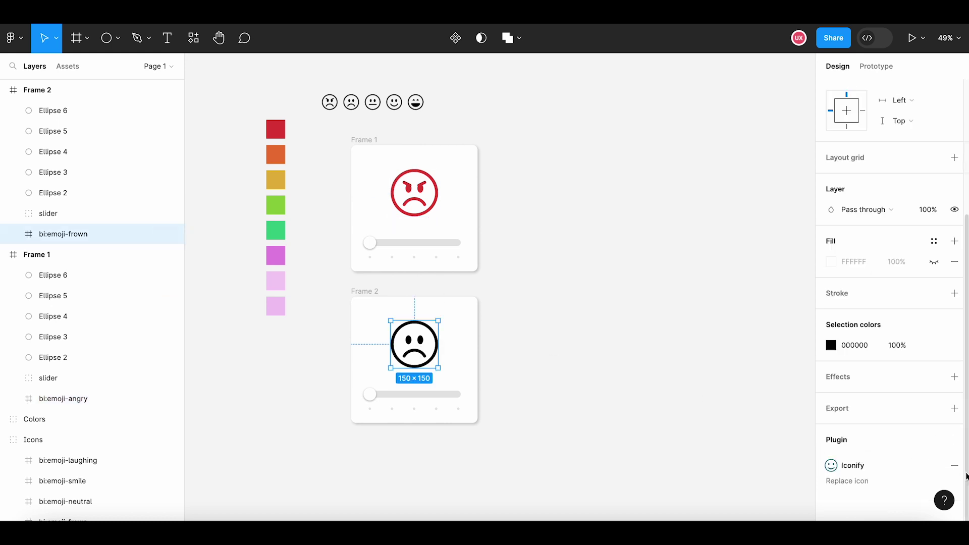
{"action": "scroll", "coordinate": [848, 449], "scroll_direction": "down", "scroll_amount": 4}
{"action": "left_click", "coordinate": [834, 345]}
{"action": "left_click", "coordinate": [679, 372]}
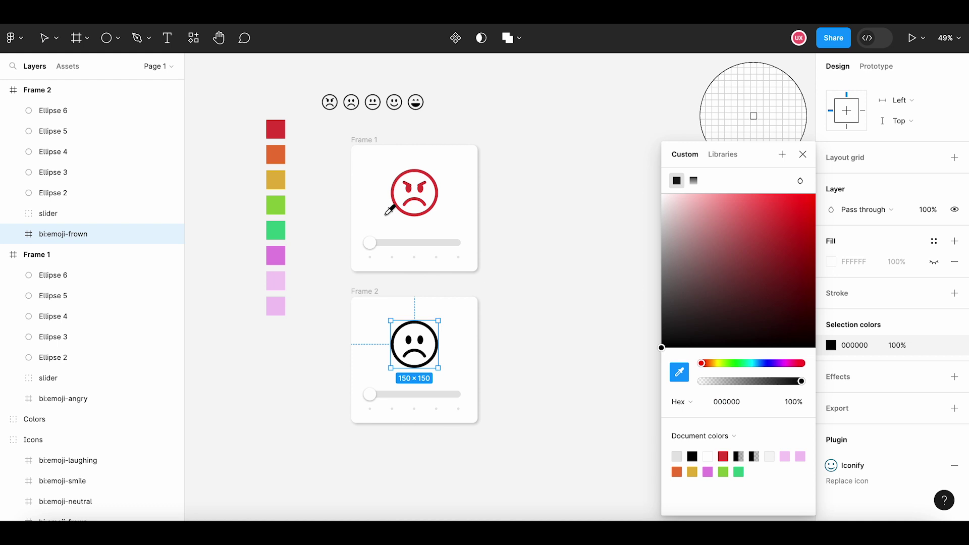
{"action": "left_click", "coordinate": [284, 150]}
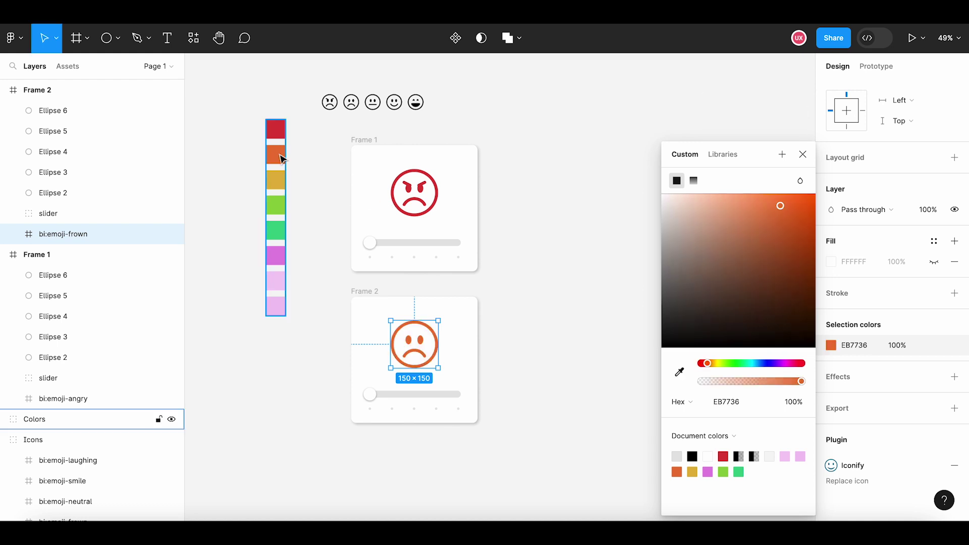
{"action": "left_click", "coordinate": [553, 294]}
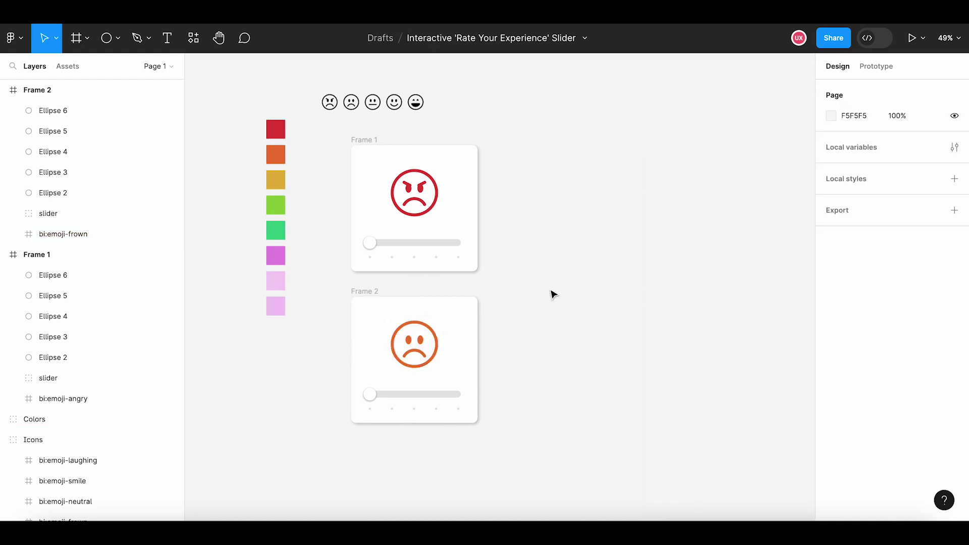
- Move Frame 2's slider knob right to the second step
{"action": "scroll", "coordinate": [379, 401], "scroll_direction": "up", "scroll_amount": 3}
{"action": "left_click", "coordinate": [373, 399]}
{"action": "left_click", "coordinate": [370, 399]}
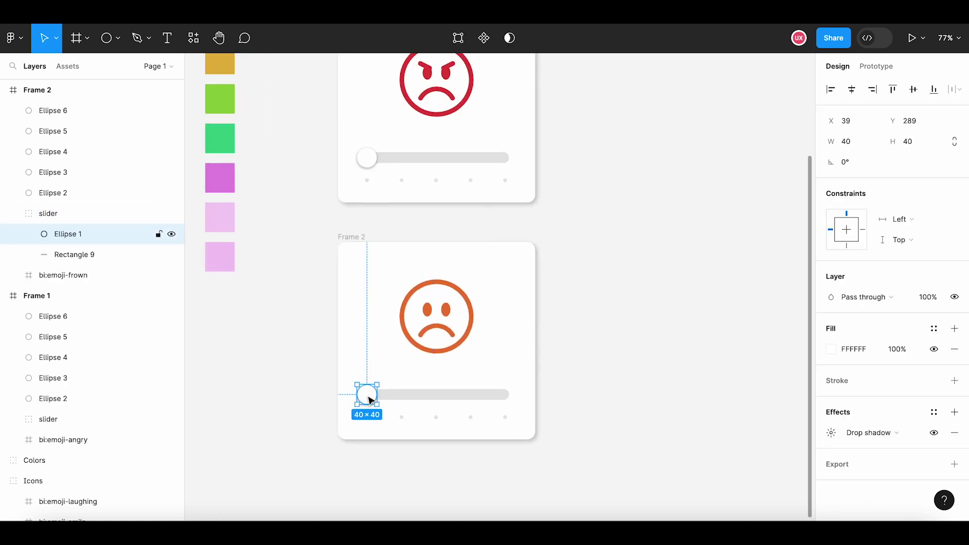
{"action": "key", "text": "shift+Right"}
{"action": "key", "text": "shift+Right"}
{"action": "key", "text": "shift+Right"}
{"action": "key", "text": "shift+Right"}
{"action": "key", "text": "shift+Right"}
{"action": "key", "text": "shift+Right"}
{"action": "key", "text": "shift+Right"}
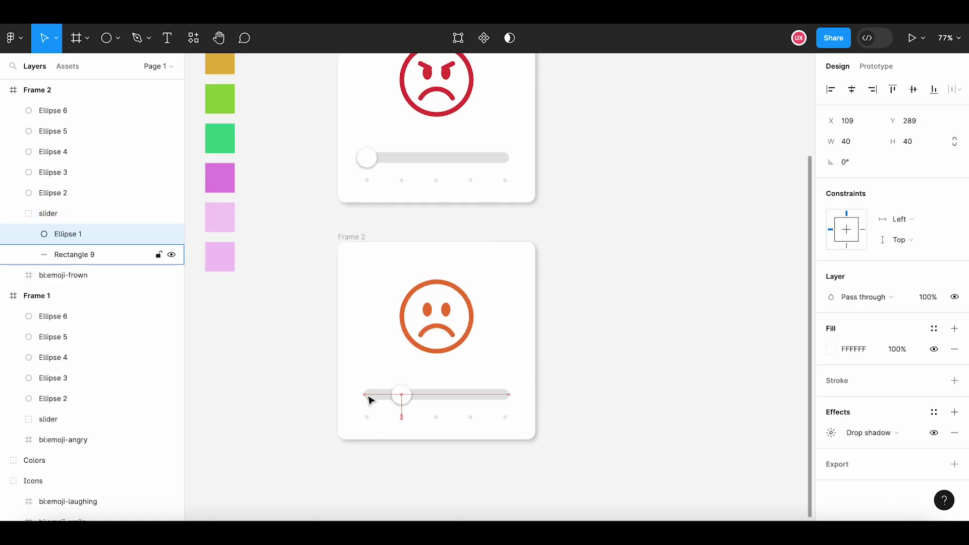
{"action": "key", "text": "Left"}
- Draw a rectangle fill bar over the left end of the slider track
{"action": "left_click", "coordinate": [379, 399]}
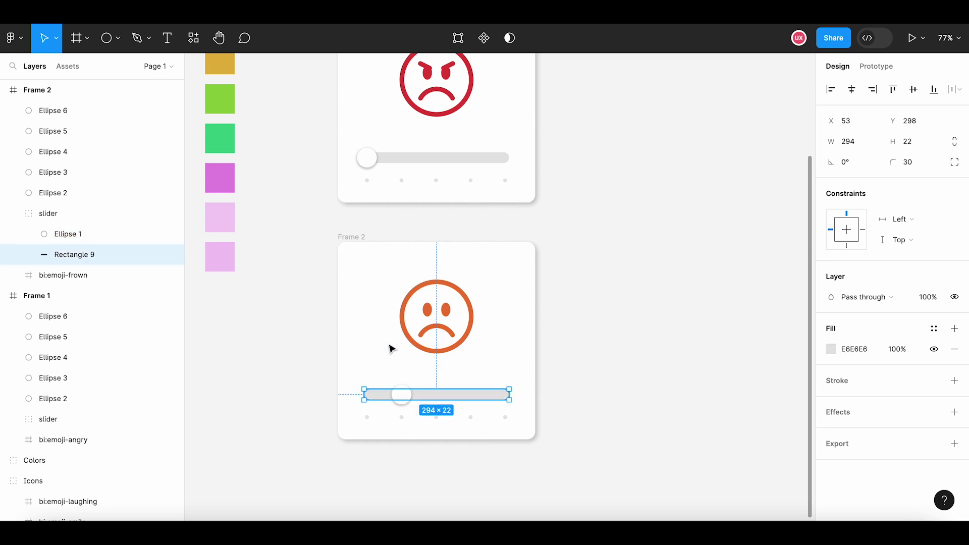
{"action": "scroll", "coordinate": [381, 394], "scroll_direction": "up", "scroll_amount": 2}
{"action": "scroll", "coordinate": [380, 441], "scroll_direction": "up", "scroll_amount": 3}
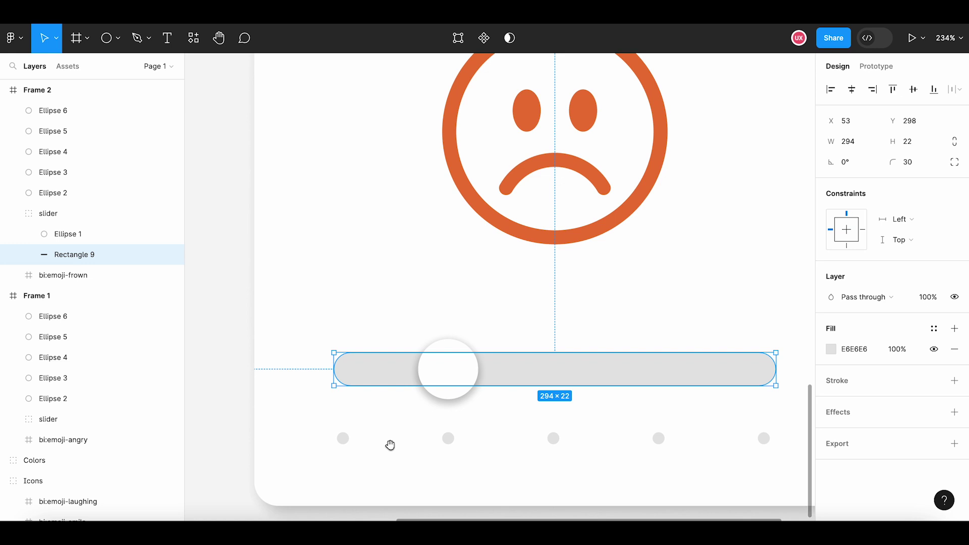
{"action": "left_click_drag", "start_coordinate": [390, 444], "coordinate": [371, 411]}
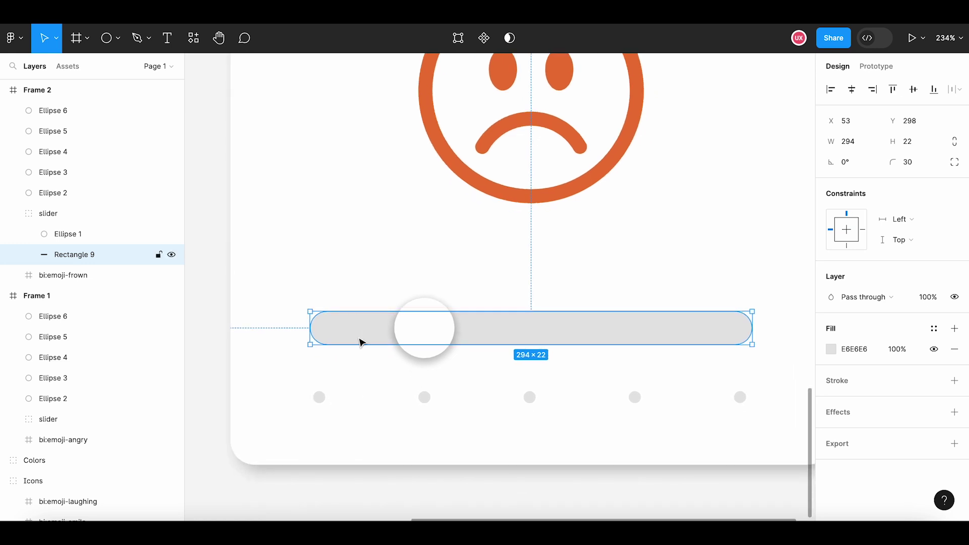
{"action": "left_click", "coordinate": [118, 41]}
{"action": "left_click", "coordinate": [105, 66]}
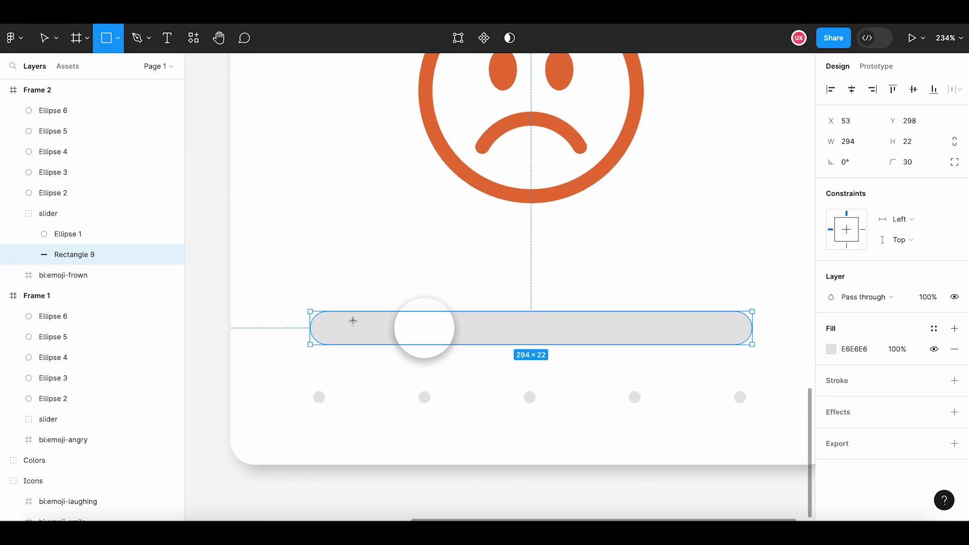
{"action": "mouse_move", "coordinate": [337, 311]}
{"action": "left_mouse_down"}
{"action": "mouse_move", "coordinate": [387, 340]}
{"action": "mouse_move", "coordinate": [340, 333]}
{"action": "mouse_move", "coordinate": [425, 325]}
{"action": "left_mouse_up"}
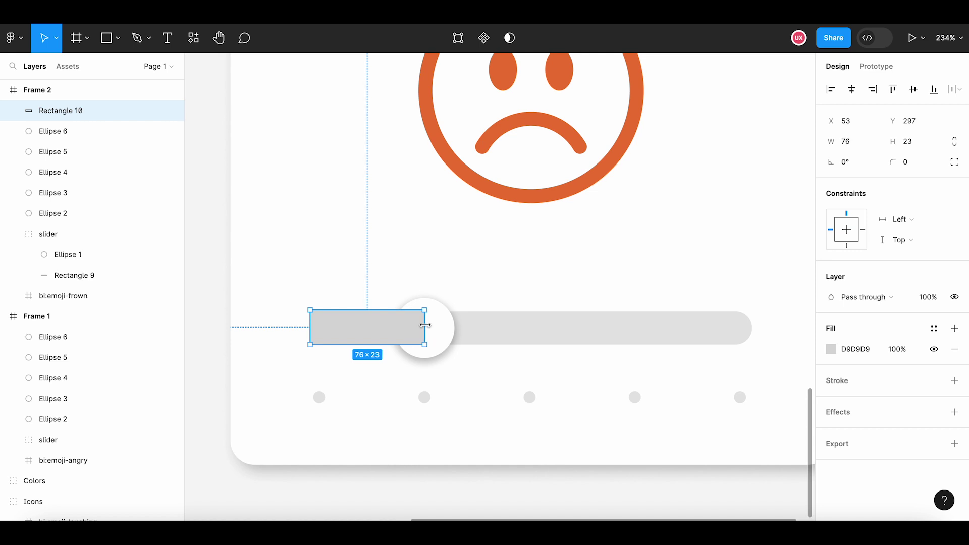
- Give the fill bar height 22 and radius 30, widening it to 77 to meet the knob
{"action": "double_click", "coordinate": [502, 326]}
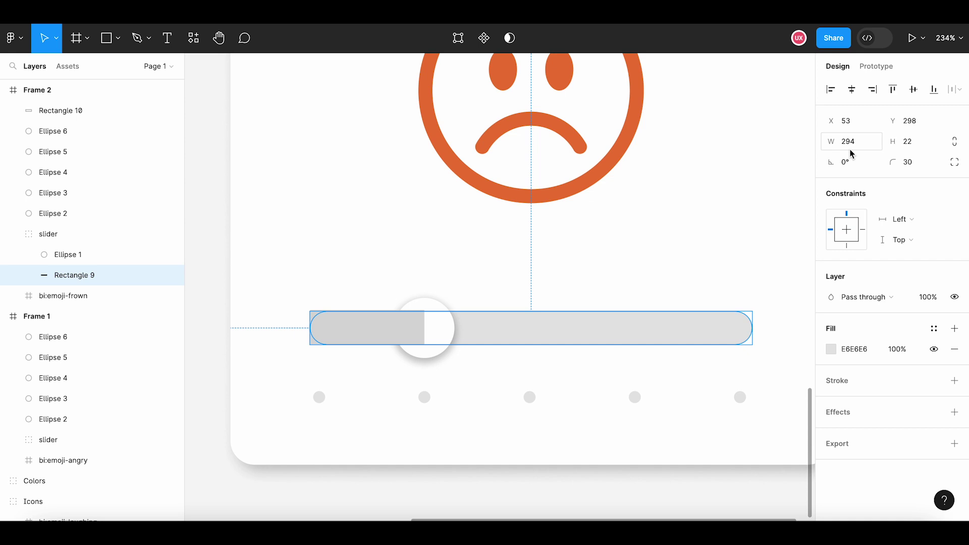
{"action": "left_click", "coordinate": [386, 337]}
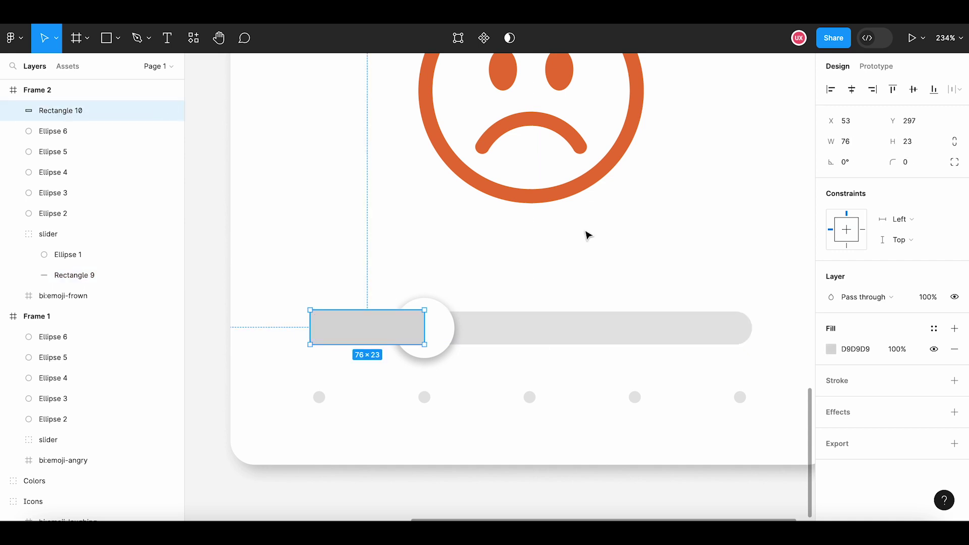
{"action": "left_click", "coordinate": [918, 145]}
{"action": "type", "text": "22"}
{"action": "key", "text": "Return"}
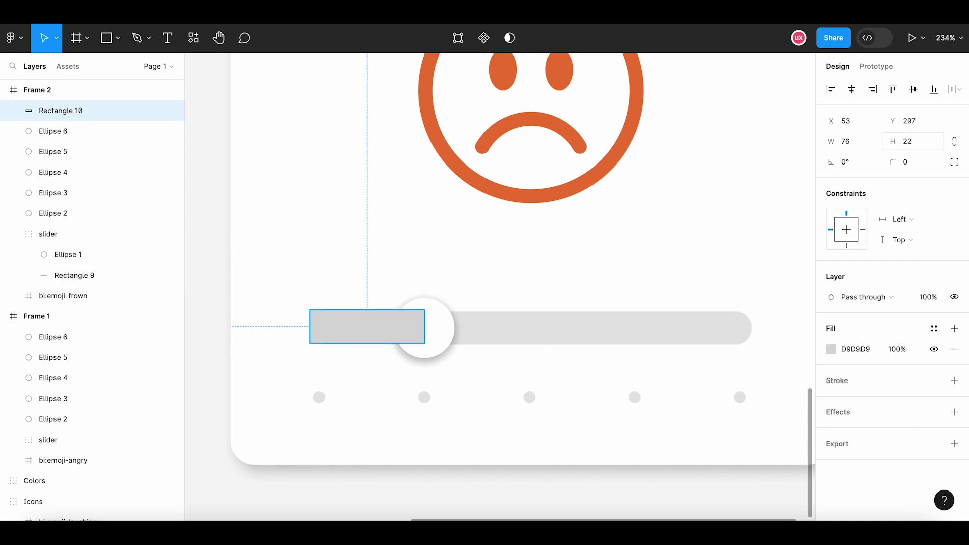
{"action": "left_click", "coordinate": [917, 166]}
{"action": "key", "text": "Return"}
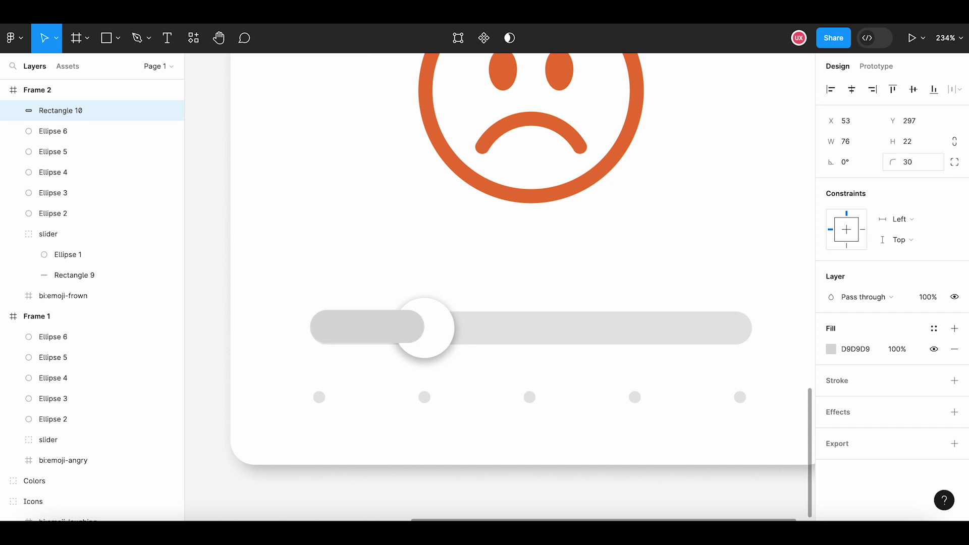
{"action": "mouse_move", "coordinate": [346, 333]}
{"action": "left_mouse_down"}
{"action": "mouse_move", "coordinate": [358, 333]}
{"action": "mouse_move", "coordinate": [349, 331]}
{"action": "left_mouse_up"}
{"action": "double_click", "coordinate": [474, 329]}
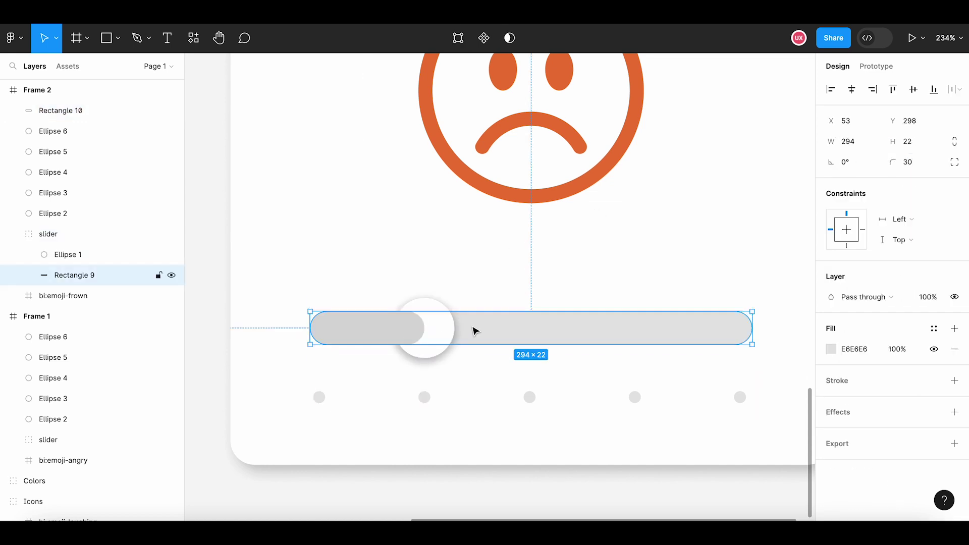
{"action": "left_click", "coordinate": [387, 338]}
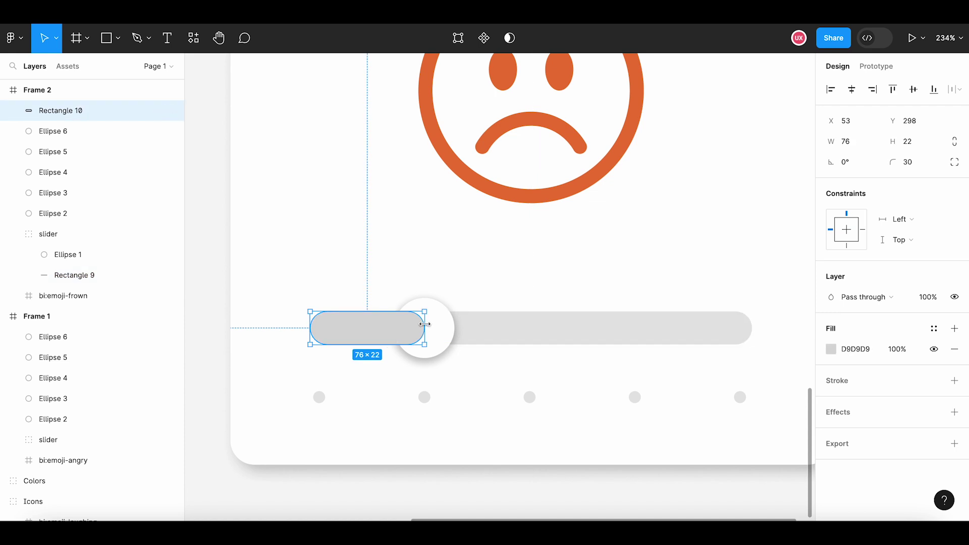
{"action": "left_click_drag", "start_coordinate": [426, 324], "coordinate": [427, 324]}
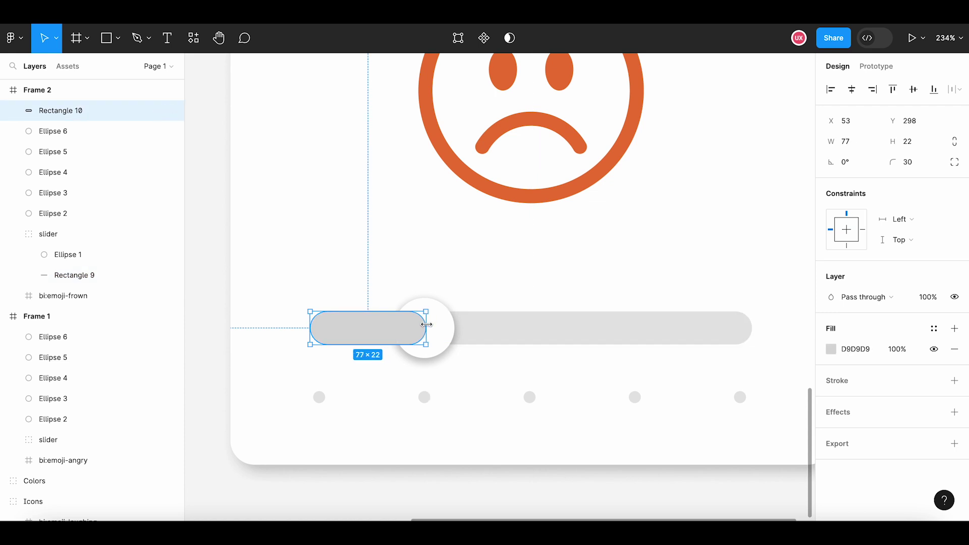
- Fill the bar magenta (E389E4) by sampling the magenta swatch
{"action": "left_click", "coordinate": [830, 349]}
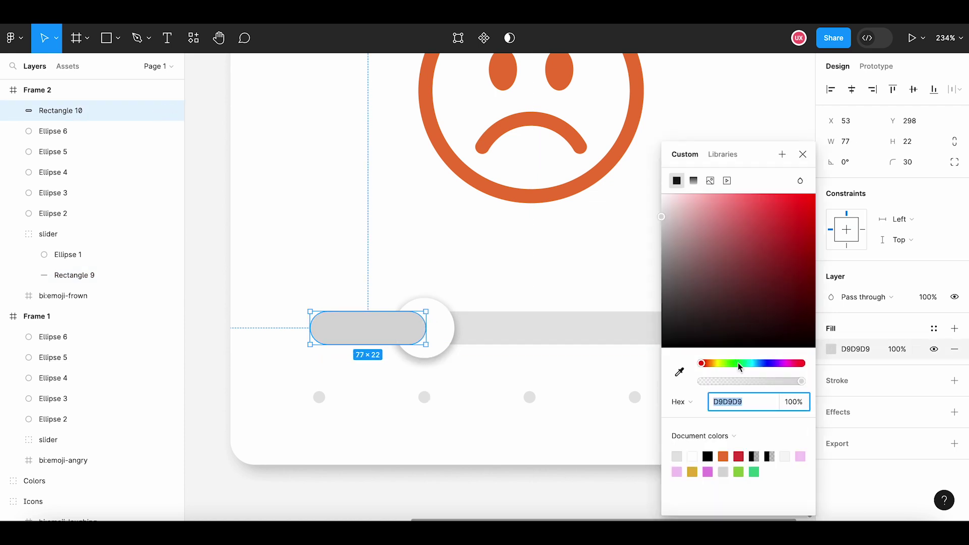
{"action": "left_click", "coordinate": [680, 373]}
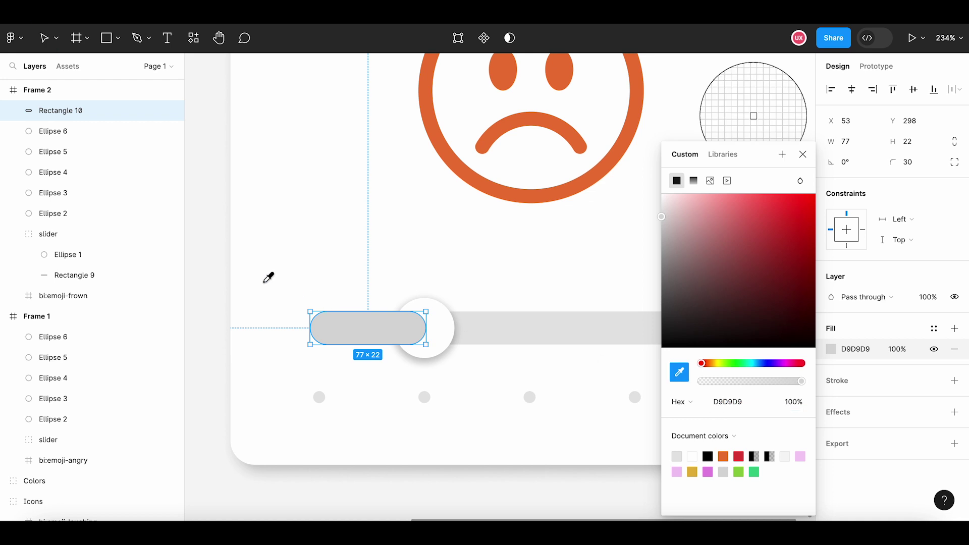
{"action": "scroll", "coordinate": [269, 277], "scroll_direction": "down", "scroll_amount": 10}
{"action": "scroll", "coordinate": [229, 266], "scroll_direction": "left", "scroll_amount": 5}
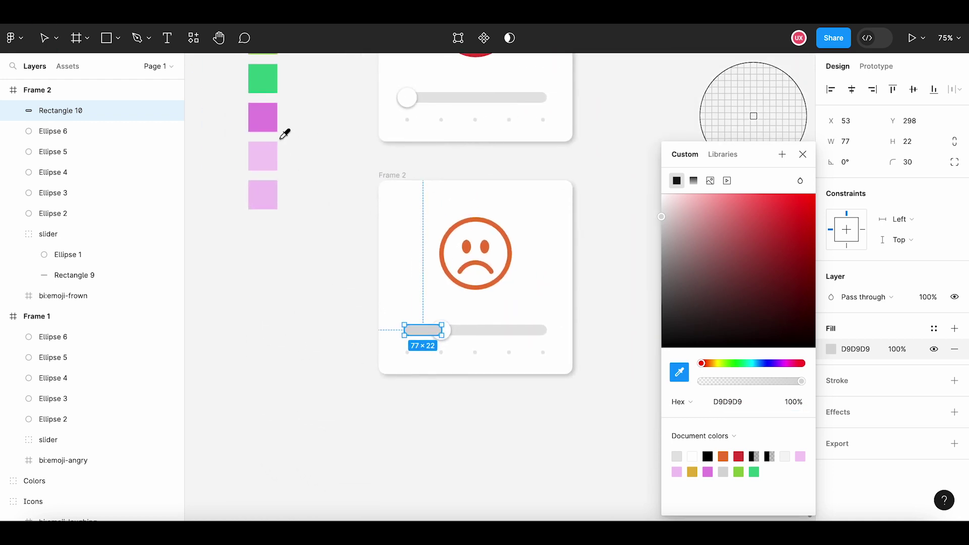
{"action": "left_click", "coordinate": [271, 112]}
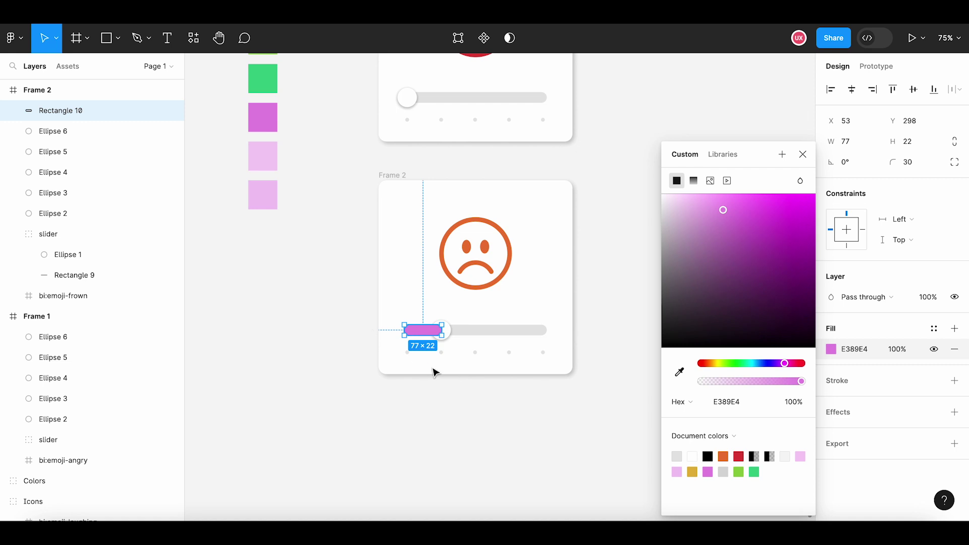
{"action": "scroll", "coordinate": [434, 372], "scroll_direction": "up", "scroll_amount": 5}
- Move Rectangle 10 into the slider group beneath the knob, above the track
{"action": "left_click", "coordinate": [478, 267]}
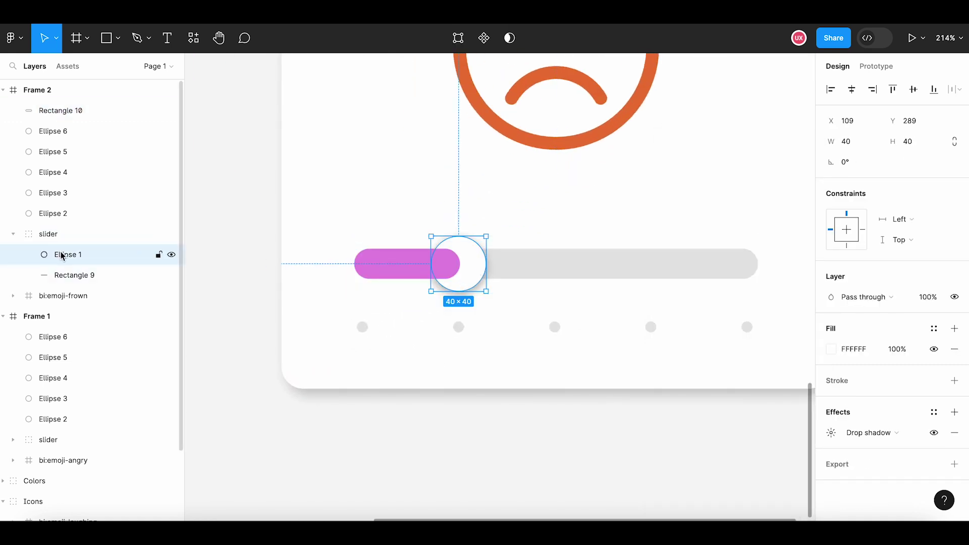
{"action": "left_click", "coordinate": [372, 257]}
{"action": "left_click_drag", "start_coordinate": [74, 115], "coordinate": [78, 271]}
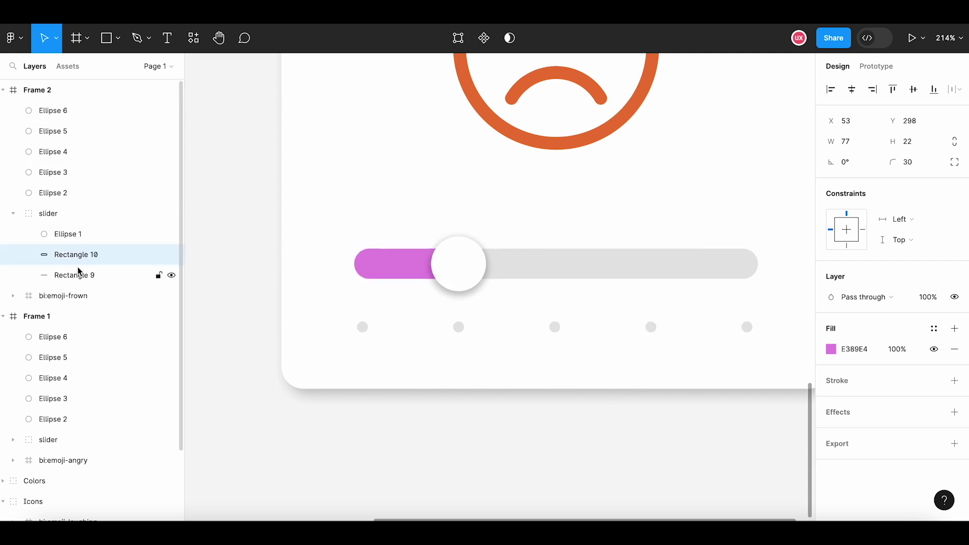
{"action": "left_click", "coordinate": [258, 281]}
{"action": "scroll", "coordinate": [348, 301], "scroll_direction": "down", "scroll_amount": 10}
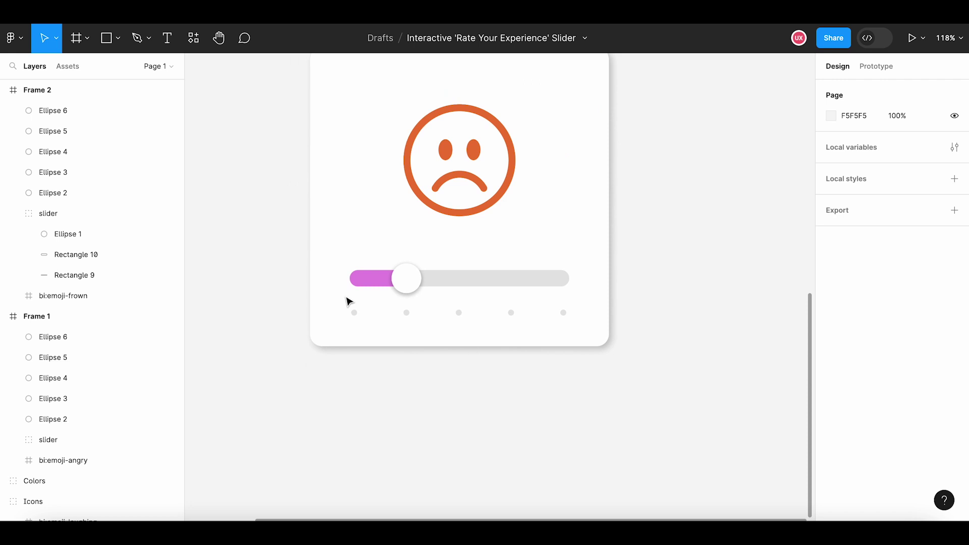
{"action": "left_click_drag", "start_coordinate": [341, 320], "coordinate": [376, 373]}
{"action": "scroll", "coordinate": [384, 378], "scroll_direction": "down", "scroll_amount": 4}
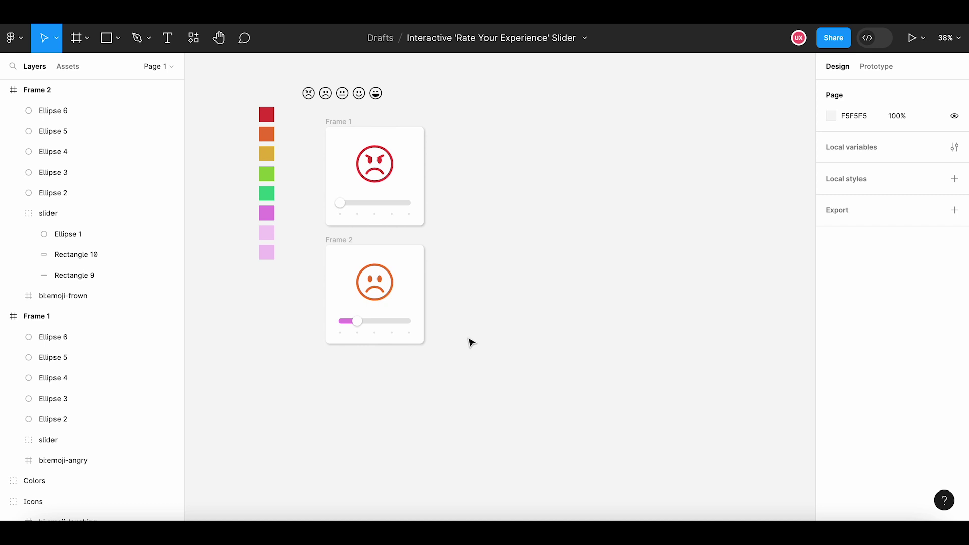
{"action": "left_click_drag", "start_coordinate": [468, 343], "coordinate": [476, 307]}
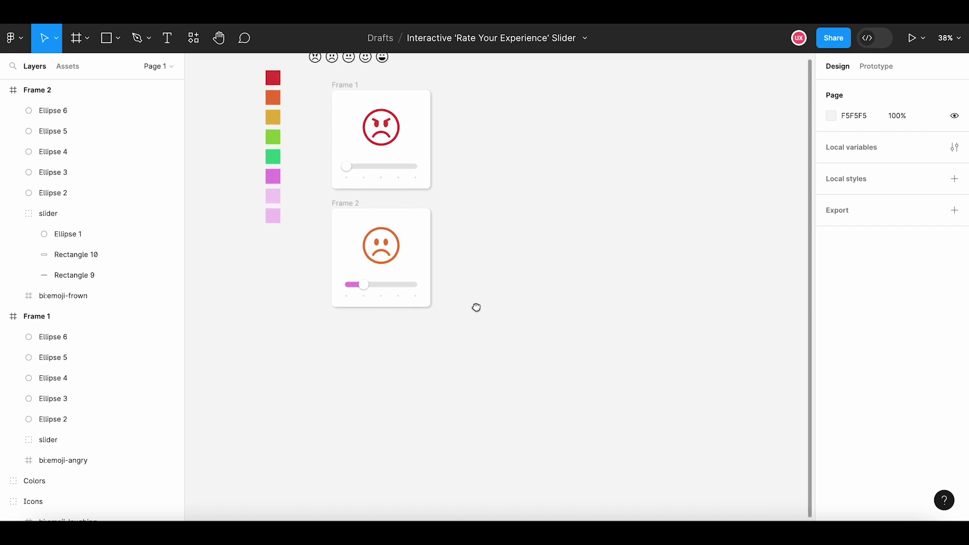
- Duplicate Frame 2 as Frame 3, placed below Frame 2
{"action": "left_click", "coordinate": [352, 203]}
{"action": "left_click", "coordinate": [340, 343]}
{"action": "right_click", "coordinate": [335, 329]}
{"action": "left_click", "coordinate": [354, 338]}
{"action": "left_click_drag", "start_coordinate": [357, 328], "coordinate": [355, 328]}
{"action": "left_click", "coordinate": [501, 314]}
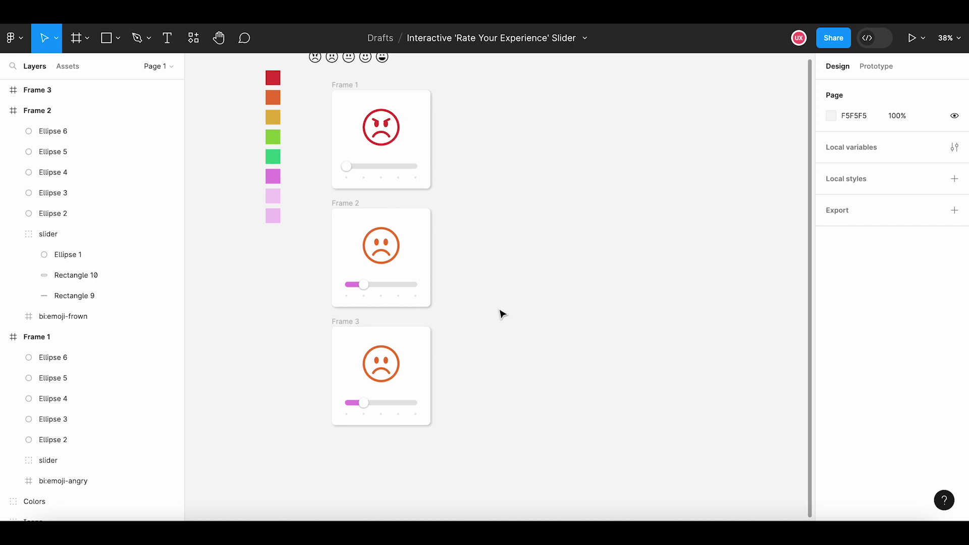
{"action": "scroll", "coordinate": [504, 293], "scroll_direction": "up", "scroll_amount": 1}
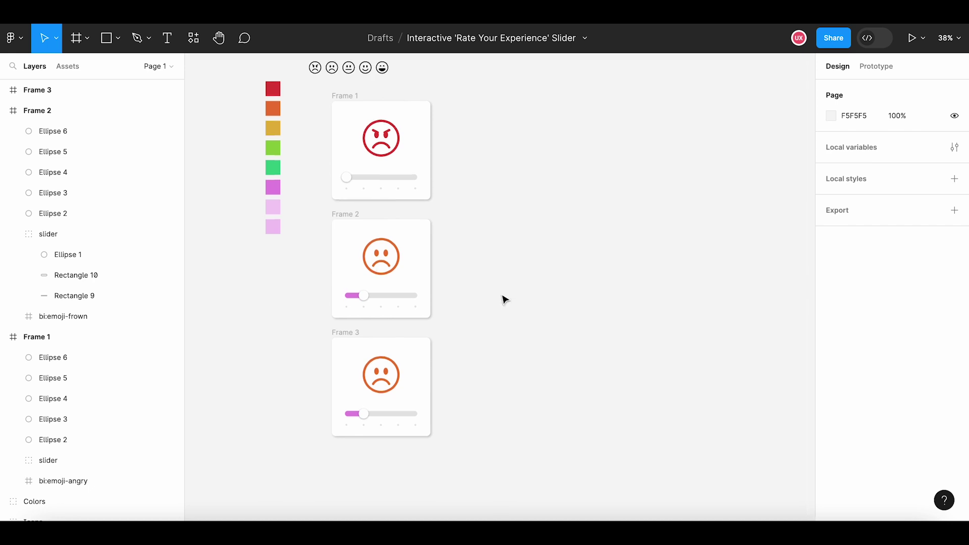
- Replace Frame 3's frown icon with the neutral emoji at 150 wide
{"action": "left_click", "coordinate": [354, 72]}
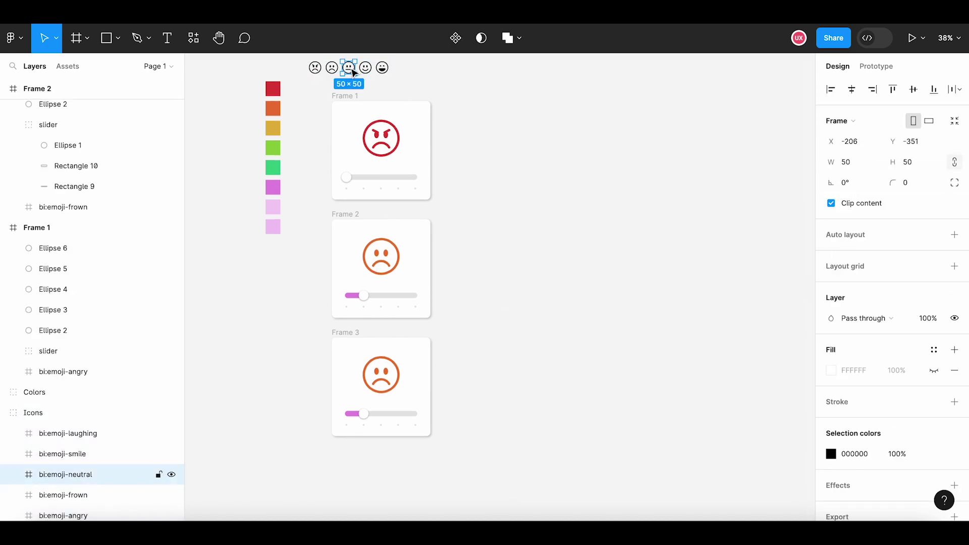
{"action": "left_click", "coordinate": [381, 376]}
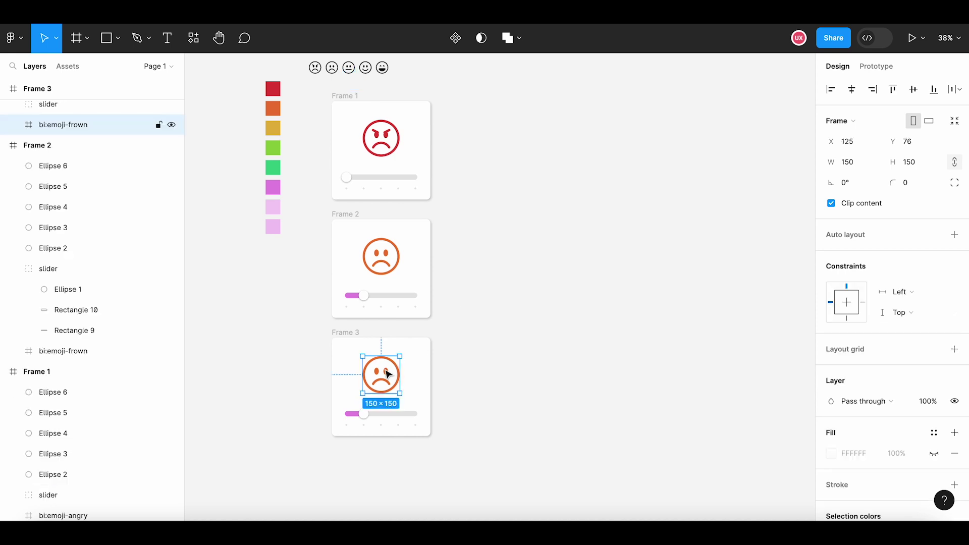
{"action": "right_click", "coordinate": [381, 374]}
{"action": "left_click", "coordinate": [439, 159]}
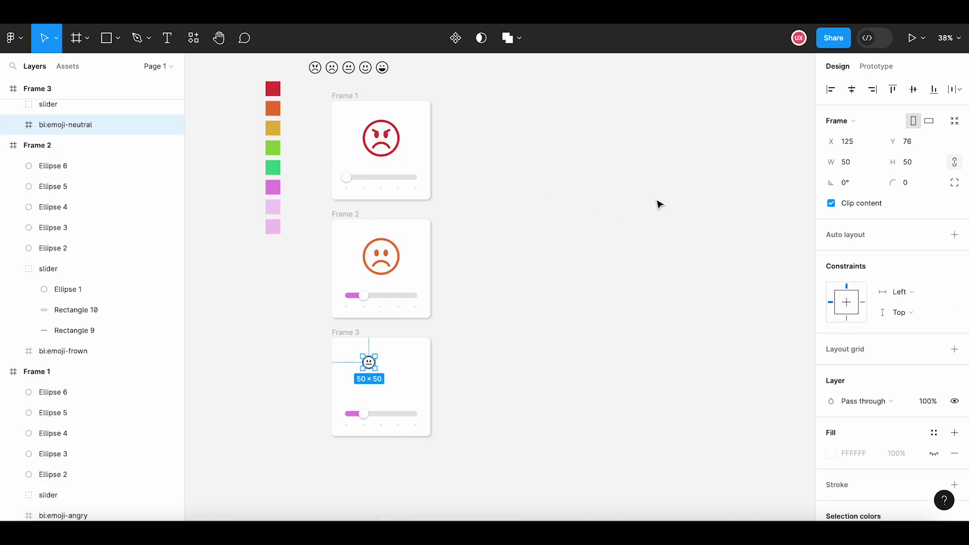
{"action": "left_click", "coordinate": [848, 166]}
{"action": "type", "text": "150"}
{"action": "key", "text": "Return"}
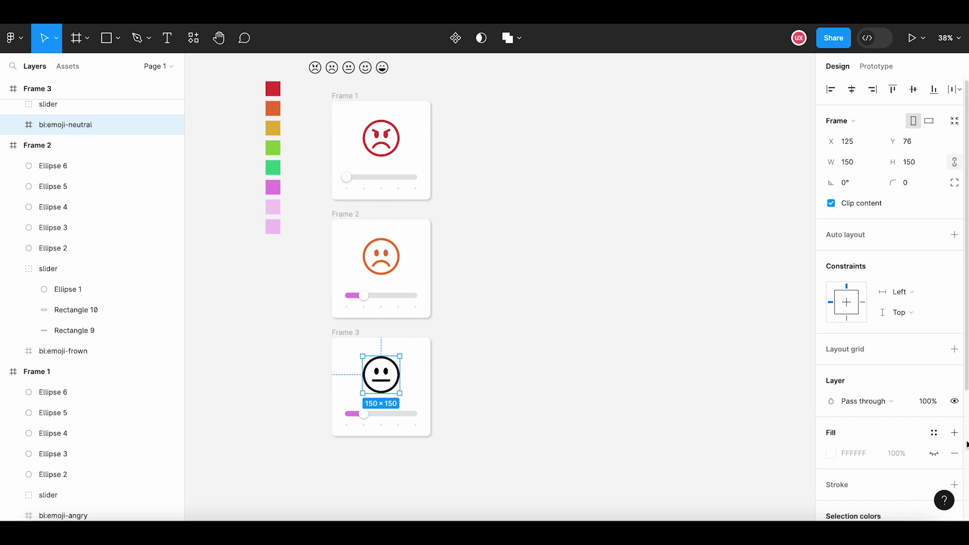
- Recolour the neutral emoji yellow (E3B53F) from the yellow swatch
{"action": "scroll", "coordinate": [830, 340], "scroll_direction": "down", "scroll_amount": 4}
{"action": "left_click", "coordinate": [830, 344]}
{"action": "left_click", "coordinate": [679, 372]}
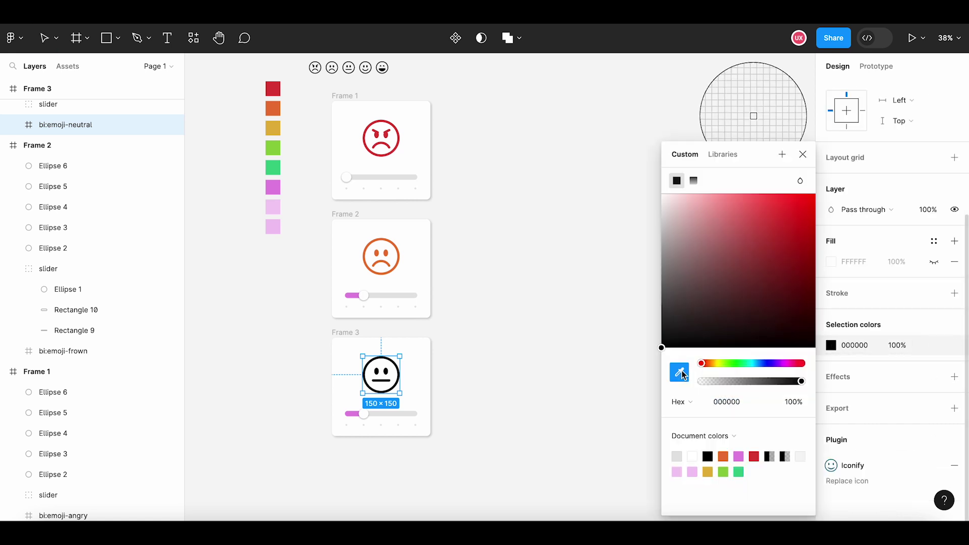
{"action": "left_click", "coordinate": [272, 128]}
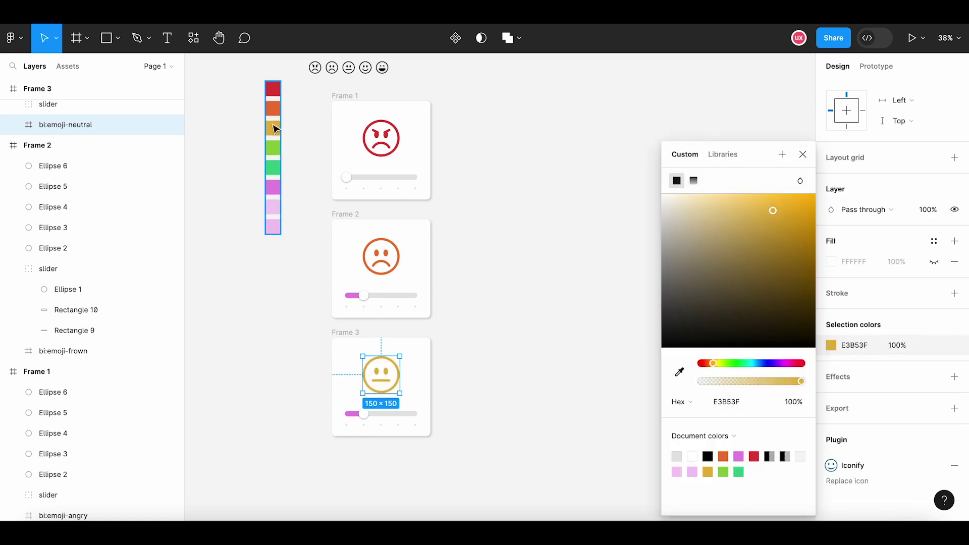
{"action": "left_click", "coordinate": [489, 337]}
- Nudge Frame 3's slider knob right to the middle mark
{"action": "scroll", "coordinate": [395, 442], "scroll_direction": "up", "scroll_amount": 5}
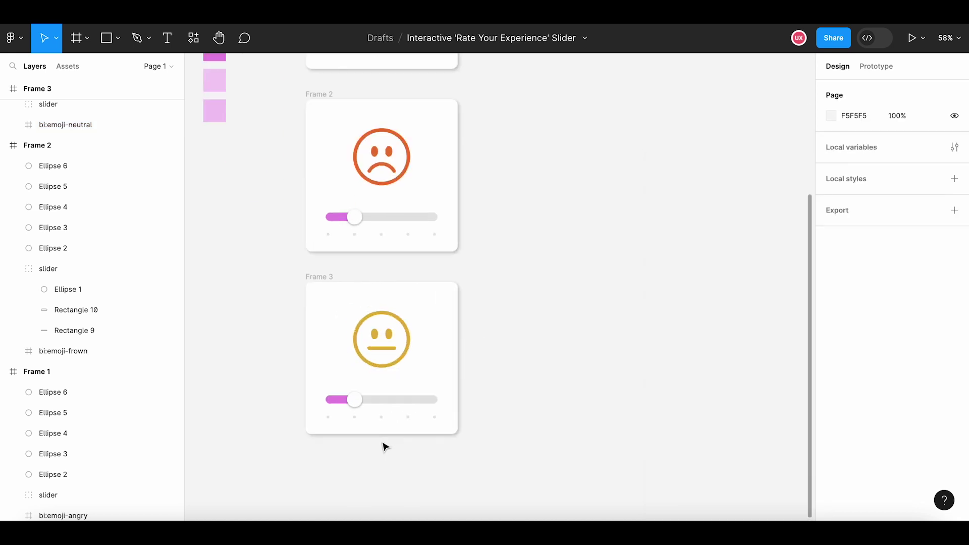
{"action": "double_click", "coordinate": [340, 377]}
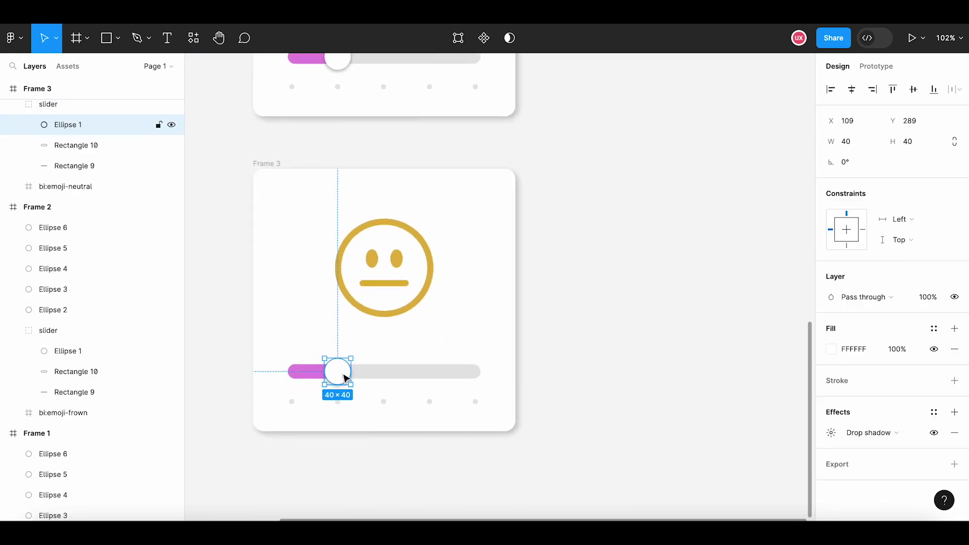
{"action": "scroll", "coordinate": [345, 376], "scroll_direction": "up", "scroll_amount": 3}
{"action": "key", "text": "shift+Right"}
{"action": "key", "text": "shift+Right"}
{"action": "key", "text": "shift+Right"}
{"action": "key", "text": "shift+Right"}
{"action": "key", "text": "shift+Right"}
{"action": "key", "text": "shift+Right"}
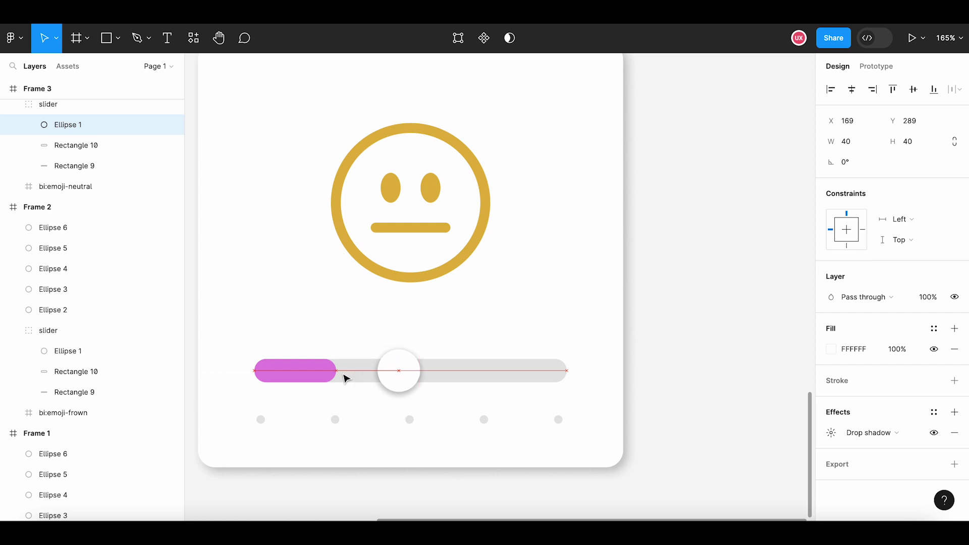
{"action": "key", "text": "Right"}
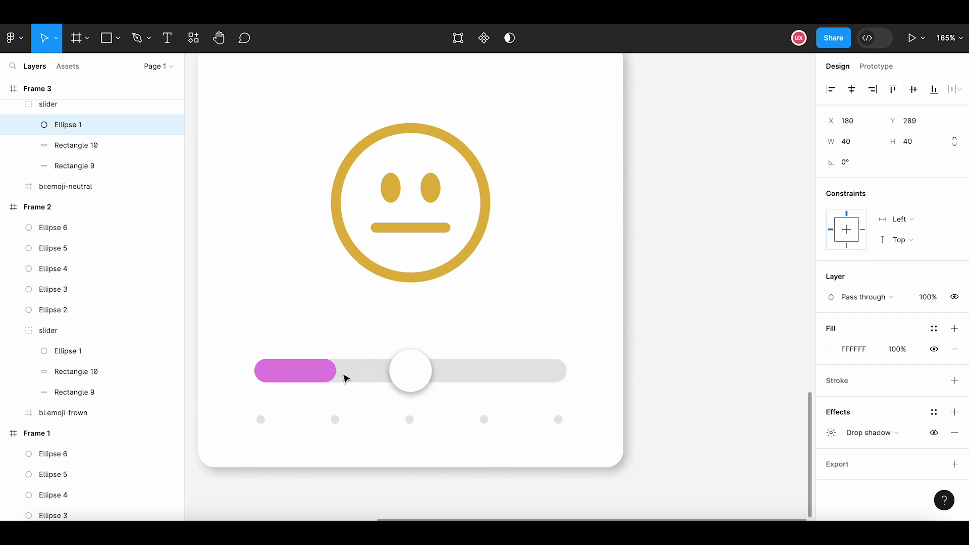
{"action": "key", "text": "Left"}
- Stretch the magenta fill bar to 146×22 so it meets the knob
{"action": "left_click", "coordinate": [318, 373]}
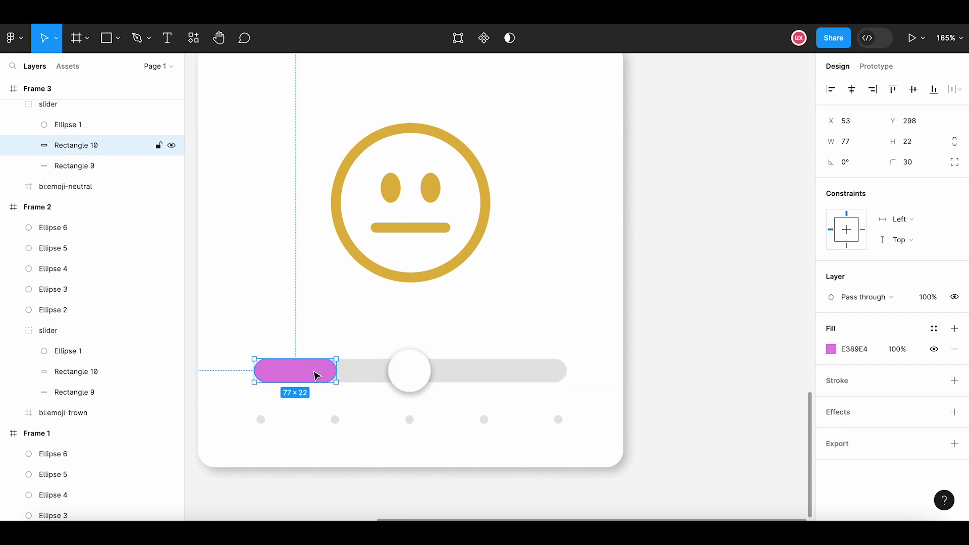
{"action": "left_click_drag", "start_coordinate": [340, 370], "coordinate": [410, 370]}
{"action": "left_click", "coordinate": [371, 455]}
{"action": "scroll", "coordinate": [371, 455], "scroll_direction": "down", "scroll_amount": 10}
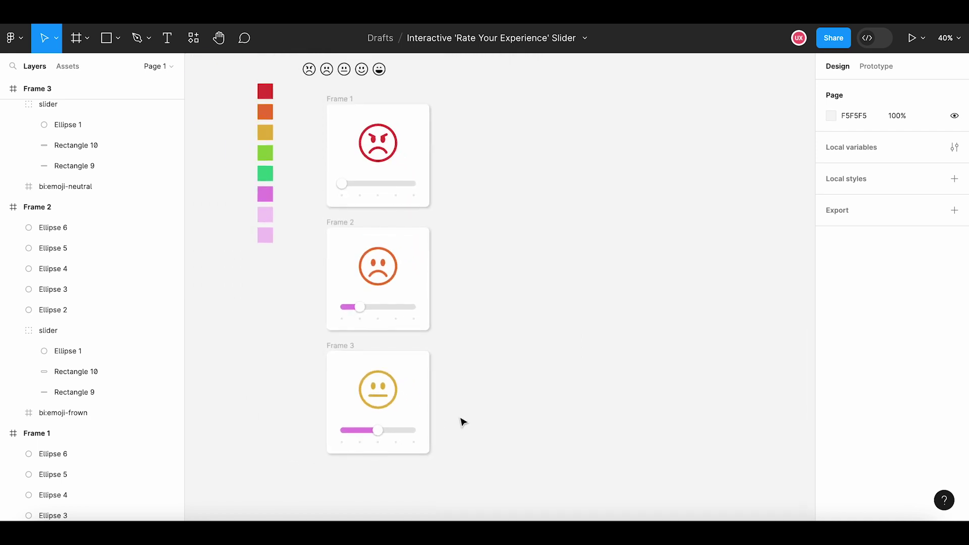
{"action": "scroll", "coordinate": [451, 354], "scroll_direction": "down", "scroll_amount": 5}
- Duplicate Frame 3 as Frame 4, aligned directly below Frame 3
{"action": "left_click", "coordinate": [343, 197]}
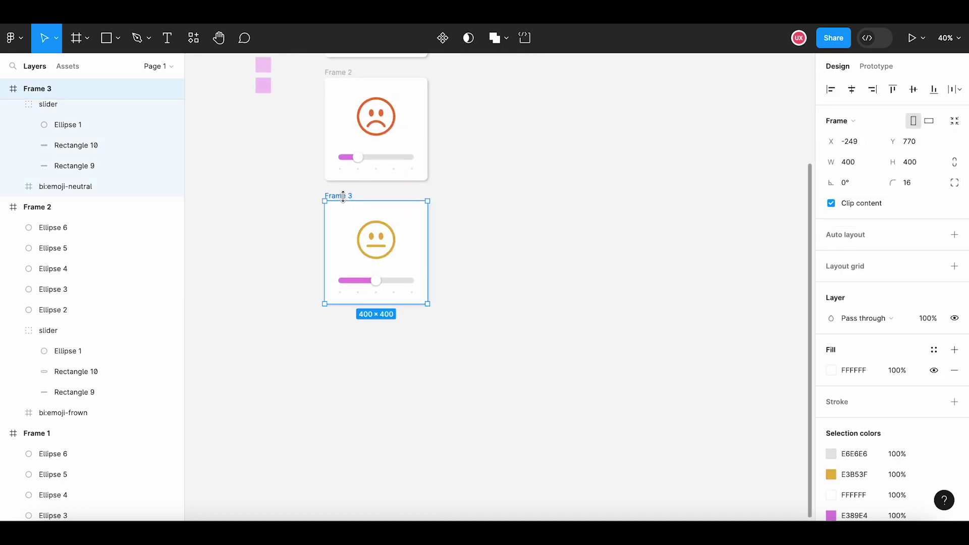
{"action": "left_click", "coordinate": [336, 344]}
{"action": "right_click", "coordinate": [338, 342]}
{"action": "left_click", "coordinate": [345, 346]}
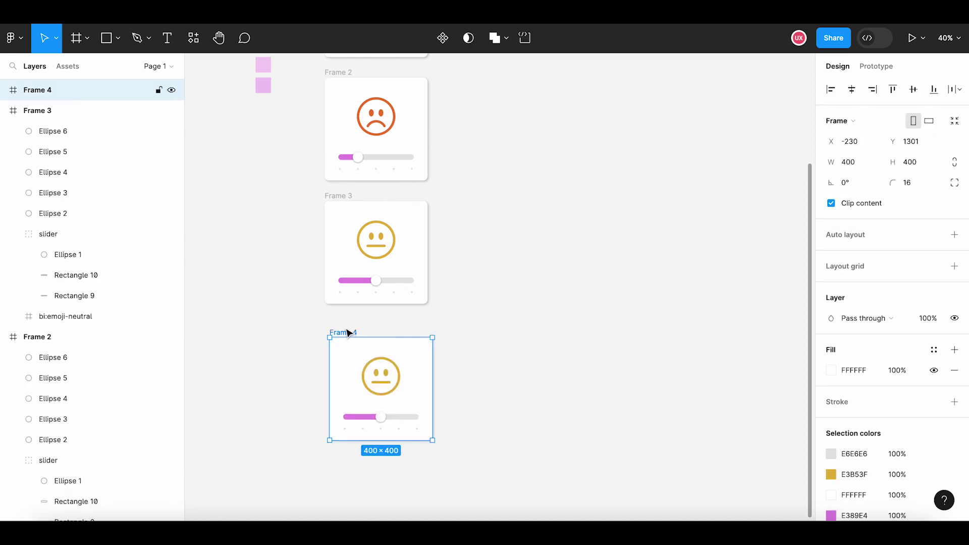
{"action": "mouse_move", "coordinate": [340, 334]}
{"action": "left_mouse_down"}
{"action": "mouse_move", "coordinate": [337, 324]}
{"action": "mouse_move", "coordinate": [348, 324]}
{"action": "left_mouse_up"}
{"action": "left_click", "coordinate": [478, 337]}
{"action": "scroll", "coordinate": [493, 265], "scroll_direction": "down", "scroll_amount": 3, "text": "ctrl"}
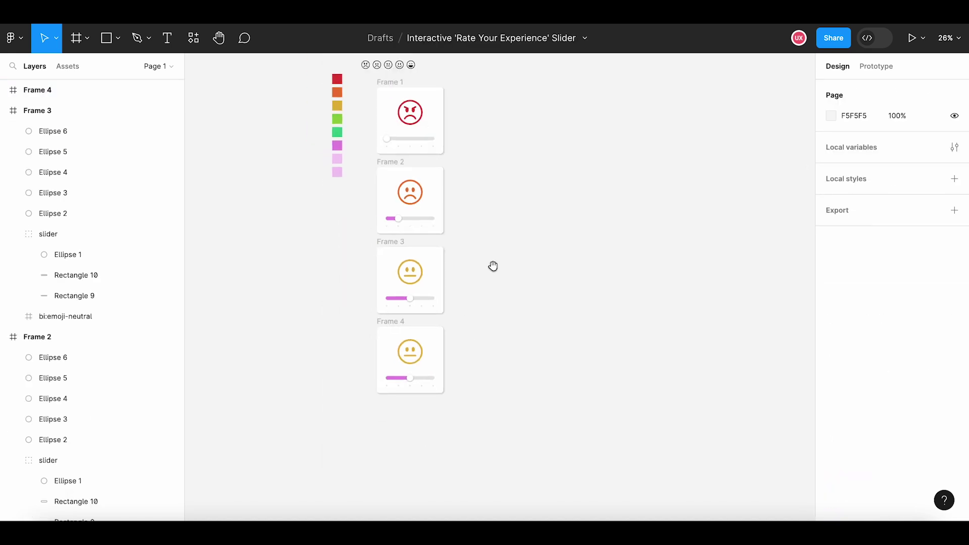
{"action": "scroll", "coordinate": [485, 333], "scroll_direction": "up", "scroll_amount": 2}
{"action": "scroll", "coordinate": [408, 171], "scroll_direction": "up", "scroll_amount": 3, "text": "ctrl"}
- Replace Frame 4's neutral emoji with the smile icon at 150 wide
{"action": "left_click", "coordinate": [391, 148]}
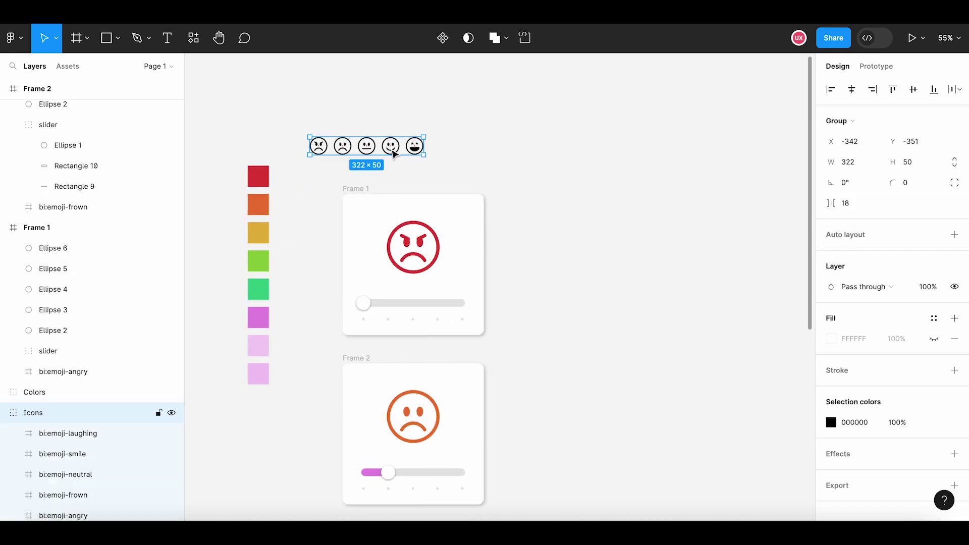
{"action": "left_click", "coordinate": [565, 311]}
{"action": "scroll", "coordinate": [564, 311], "scroll_direction": "down", "scroll_amount": 8}
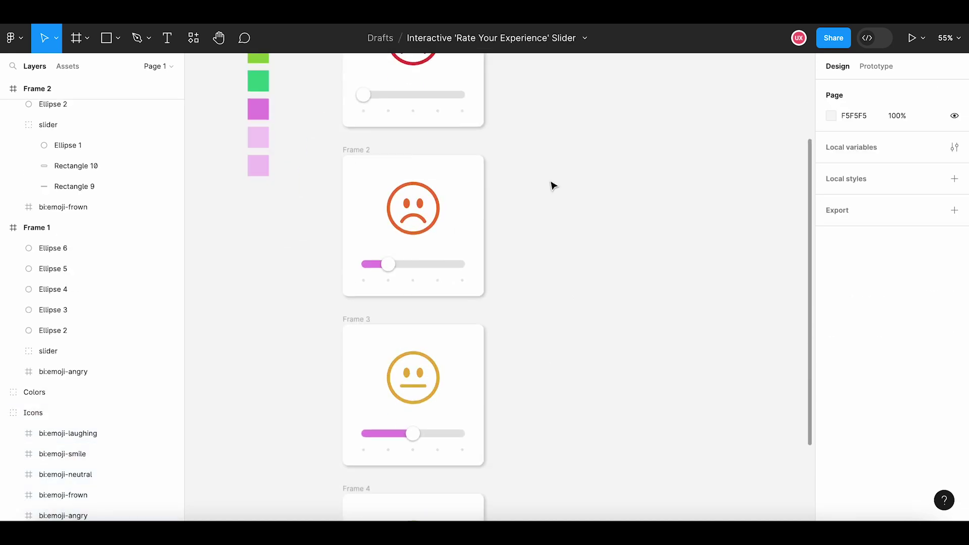
{"action": "scroll", "coordinate": [540, 284], "scroll_direction": "down", "scroll_amount": 1}
{"action": "left_click", "coordinate": [417, 341]}
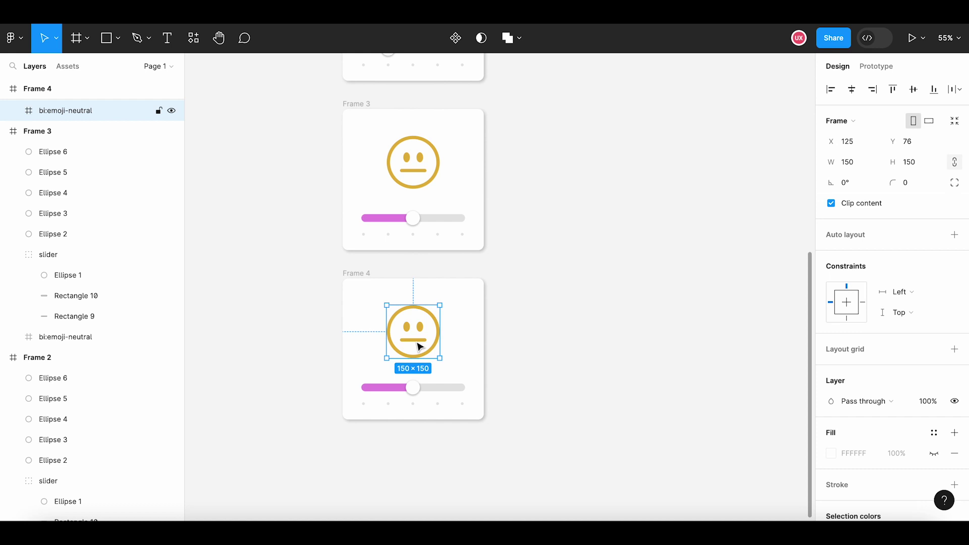
{"action": "right_click", "coordinate": [418, 343]}
{"action": "left_click", "coordinate": [470, 157]}
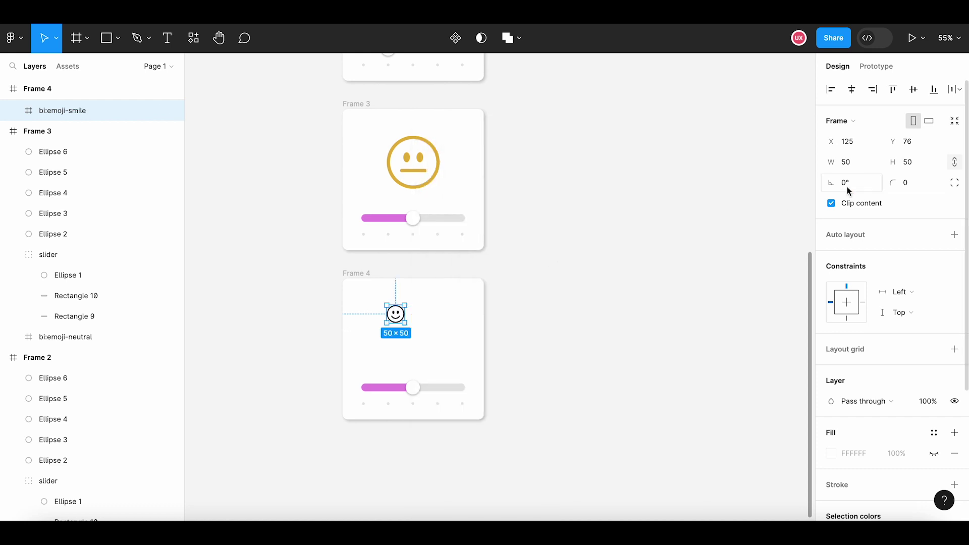
{"action": "left_click", "coordinate": [851, 162]}
{"action": "type", "text": "150"}
{"action": "key", "text": "Return"}
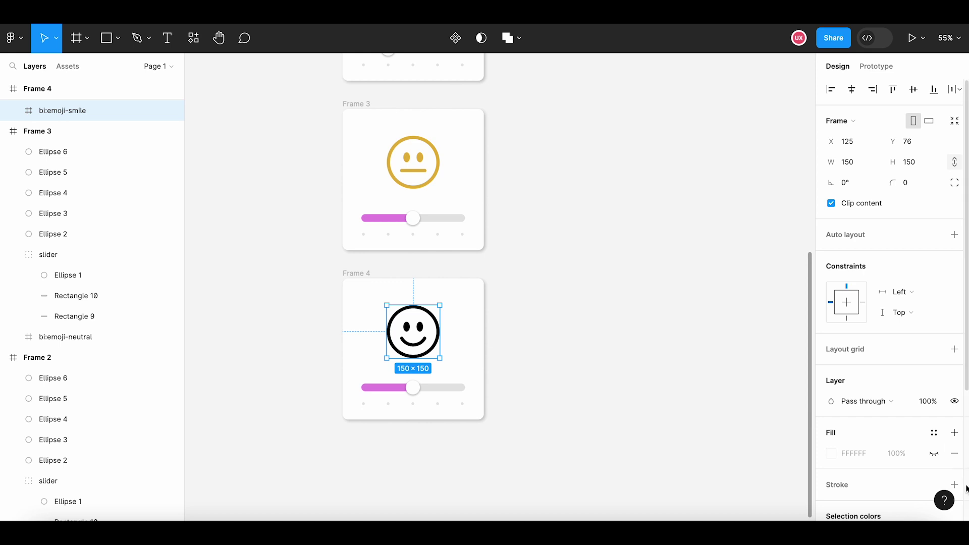
- Recolour the smile icon green (8FCD40) from the green swatch
{"action": "scroll", "coordinate": [870, 434], "scroll_direction": "down", "scroll_amount": 4}
{"action": "left_click", "coordinate": [830, 346]}
{"action": "left_click", "coordinate": [679, 372]}
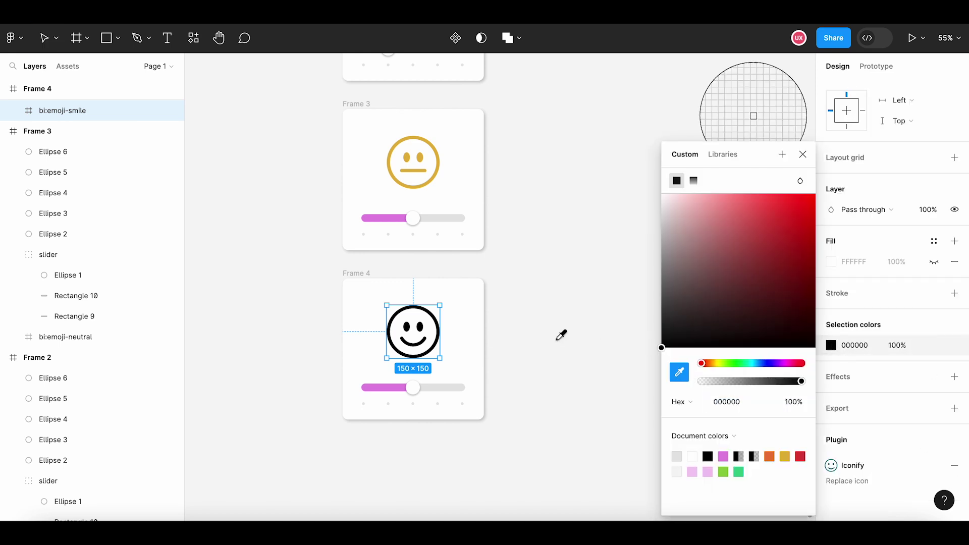
{"action": "scroll", "coordinate": [560, 335], "scroll_direction": "down", "scroll_amount": 5}
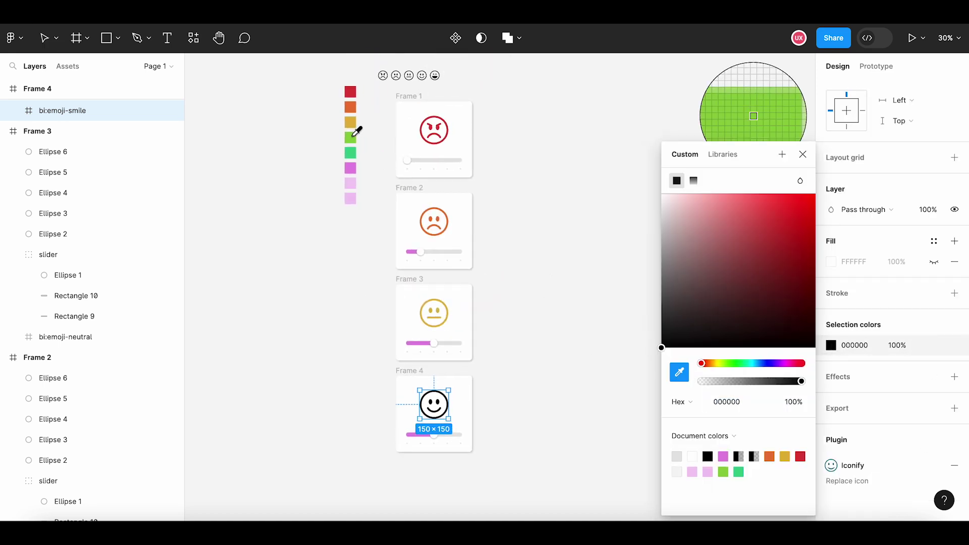
{"action": "left_click", "coordinate": [353, 137]}
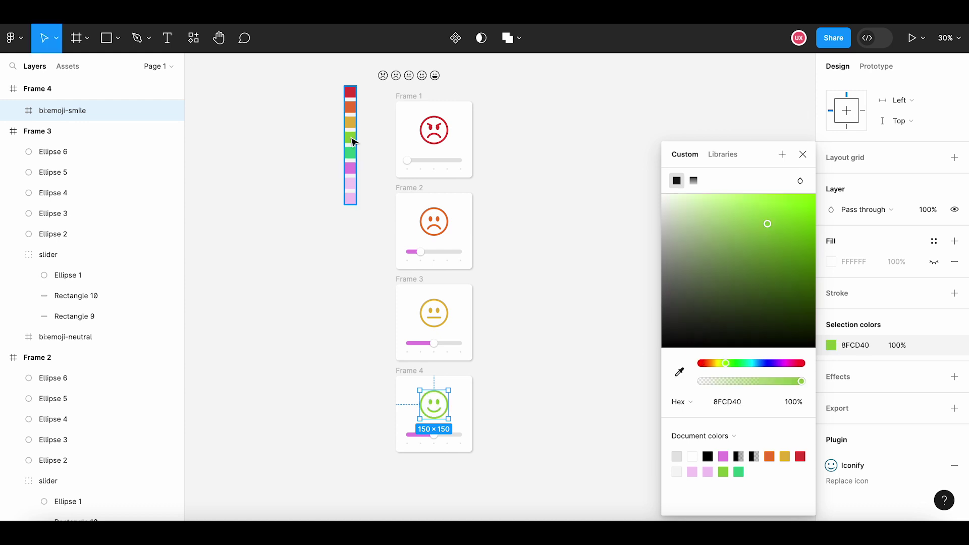
{"action": "left_click", "coordinate": [558, 394]}
- Move Frame 4's knob to the fourth step and widen the fill bar to 212×22
{"action": "scroll", "coordinate": [454, 445], "scroll_direction": "up", "scroll_amount": 8}
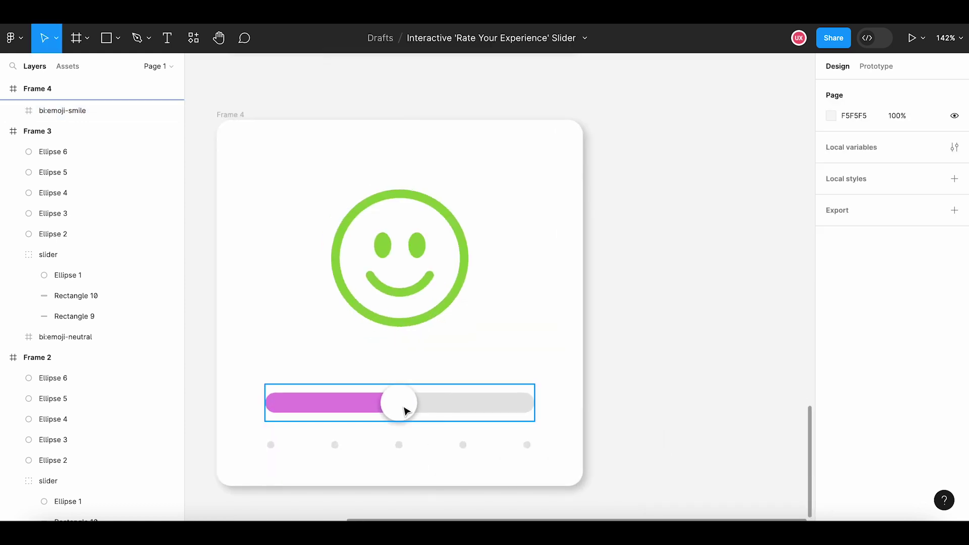
{"action": "double_click", "coordinate": [406, 409]}
{"action": "key", "text": "shift+Right"}
{"action": "key", "text": "shift+Right"}
{"action": "key", "text": "shift+Right"}
{"action": "key", "text": "shift+Right"}
{"action": "key", "text": "shift+Right"}
{"action": "key", "text": "shift+Right"}
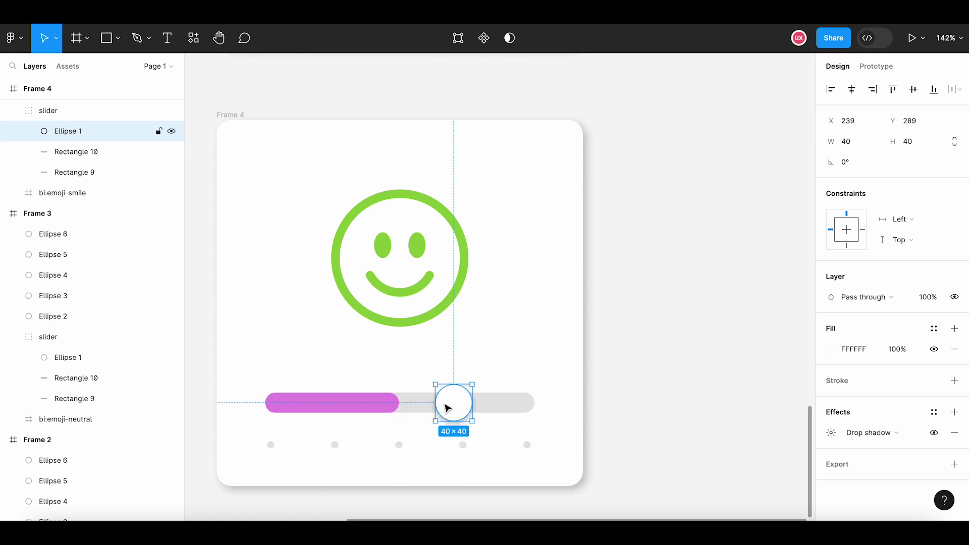
{"action": "key", "text": "shift+Right"}
{"action": "left_click", "coordinate": [381, 405]}
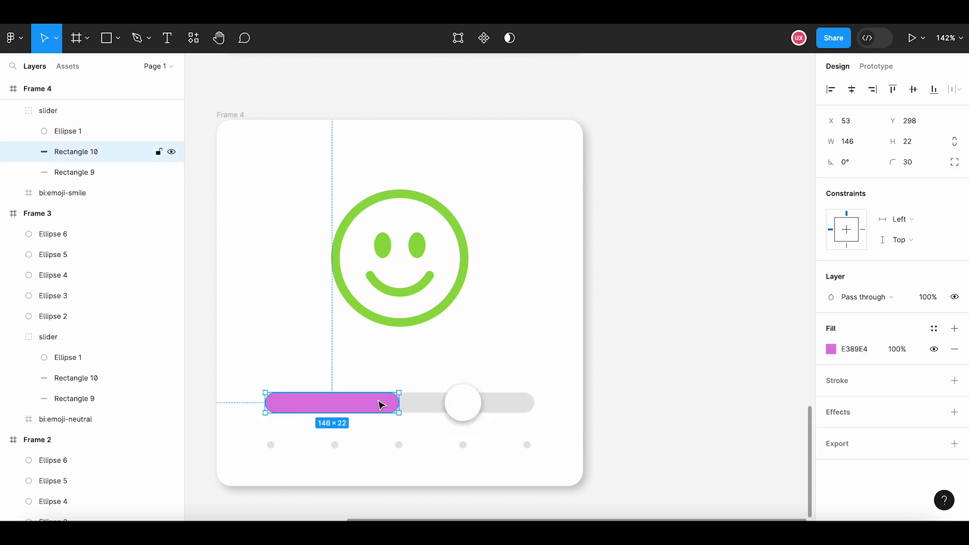
{"action": "left_click_drag", "start_coordinate": [397, 403], "coordinate": [458, 400]}
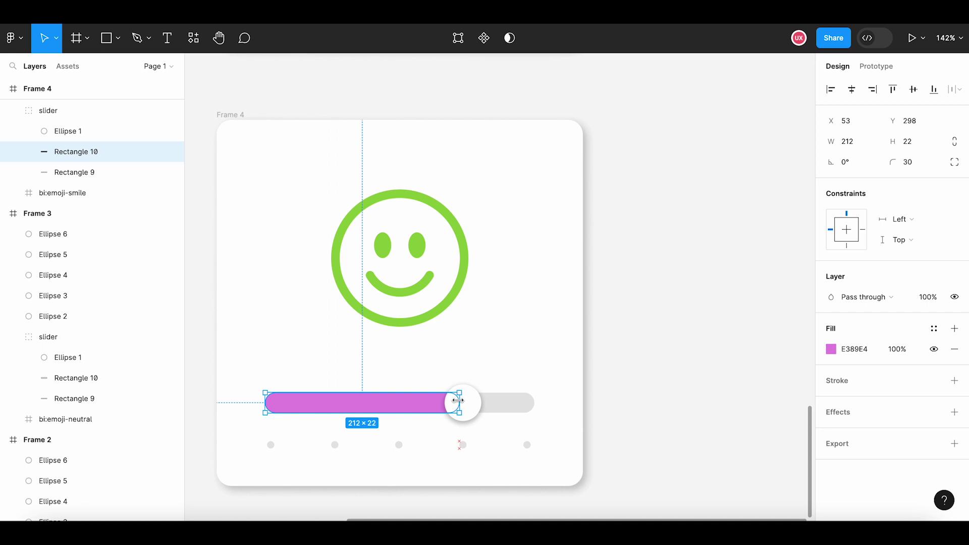
{"action": "left_click", "coordinate": [594, 400]}
{"action": "scroll", "coordinate": [594, 400], "scroll_direction": "down", "scroll_amount": 6}
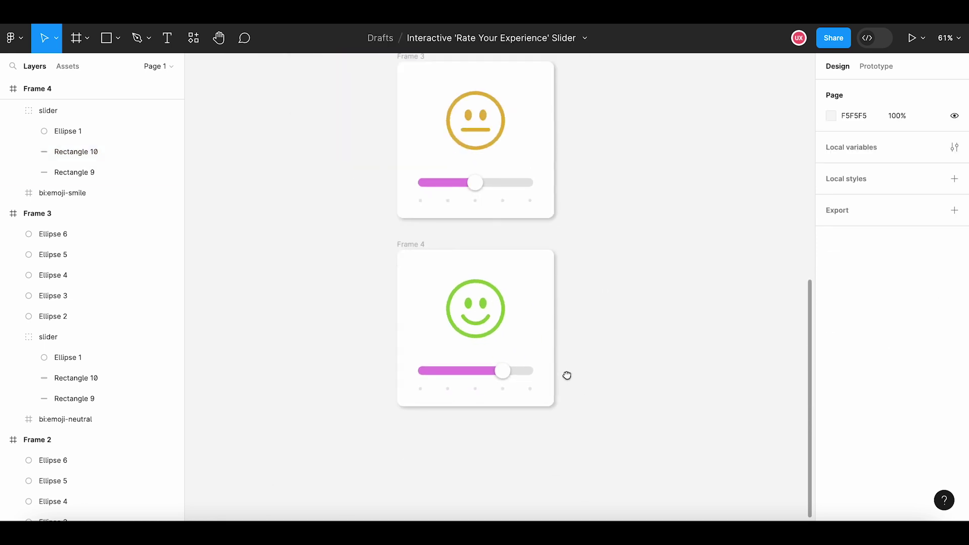
- Paste a copy of Frame 4 as Frame 5 and line it up below Frame 4
{"action": "scroll", "coordinate": [567, 376], "scroll_direction": "down", "scroll_amount": 3}
{"action": "left_click", "coordinate": [470, 282]}
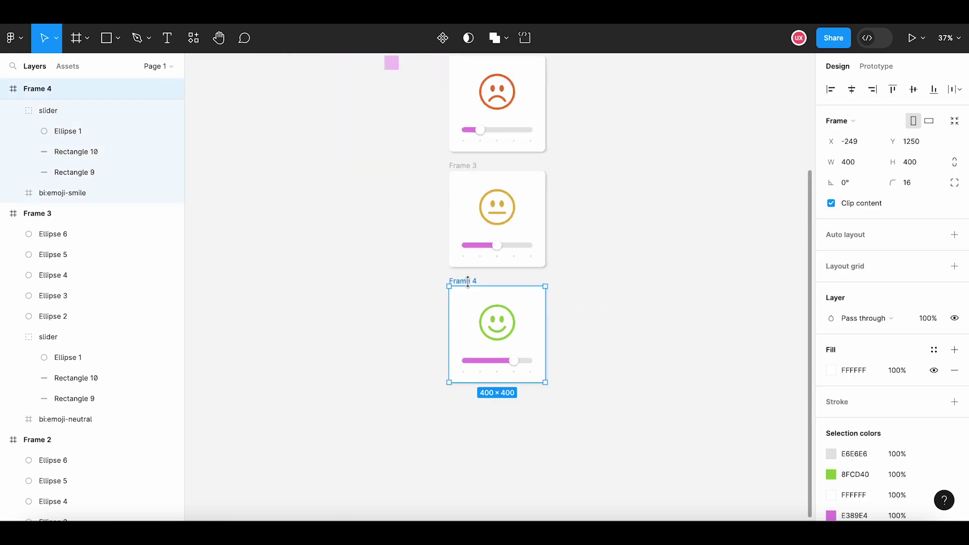
{"action": "left_click", "coordinate": [580, 352]}
{"action": "scroll", "coordinate": [578, 353], "scroll_direction": "down", "scroll_amount": 2}
{"action": "right_click", "coordinate": [458, 330]}
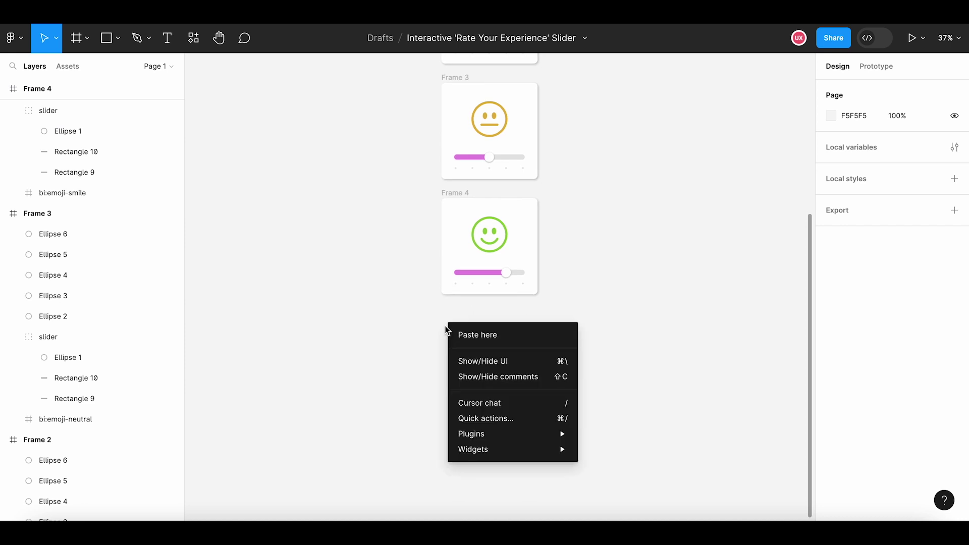
{"action": "left_click", "coordinate": [461, 334]}
{"action": "left_click_drag", "start_coordinate": [467, 322], "coordinate": [466, 311]}
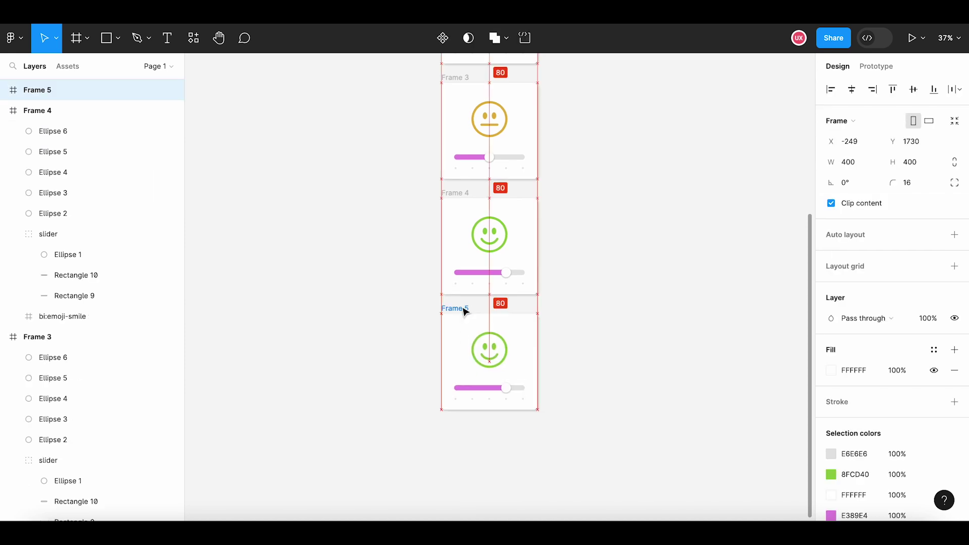
{"action": "left_click", "coordinate": [561, 278]}
{"action": "scroll", "coordinate": [575, 373], "scroll_direction": "up", "scroll_amount": 6}
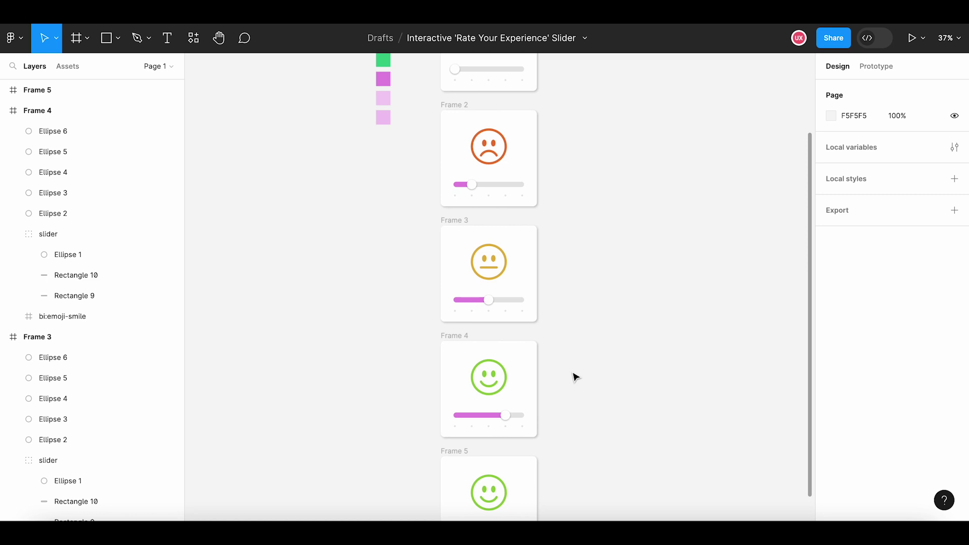
- Replace Frame 5's smiley with the laughing emoji and set its width to 150
{"action": "double_click", "coordinate": [489, 88]}
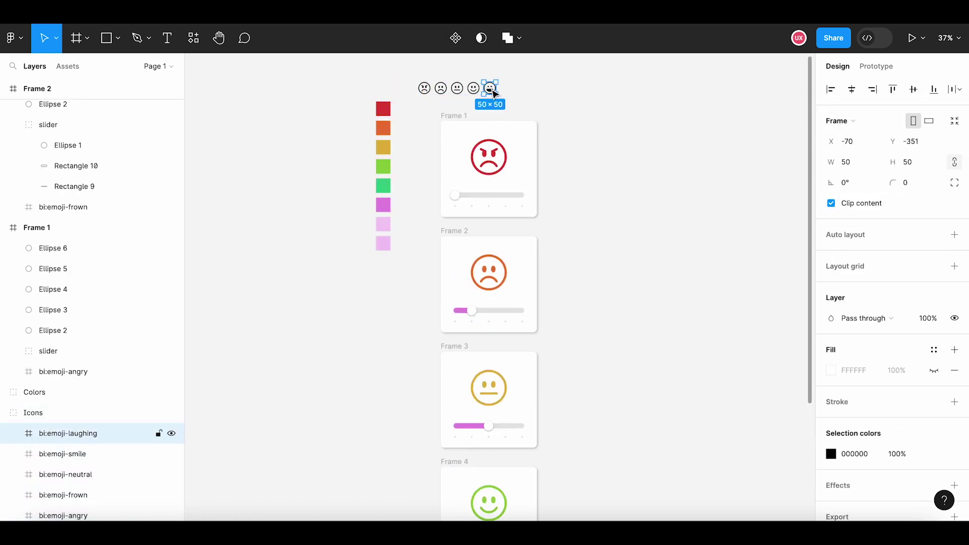
{"action": "left_click", "coordinate": [596, 256]}
{"action": "scroll", "coordinate": [567, 204], "scroll_direction": "down", "scroll_amount": 6}
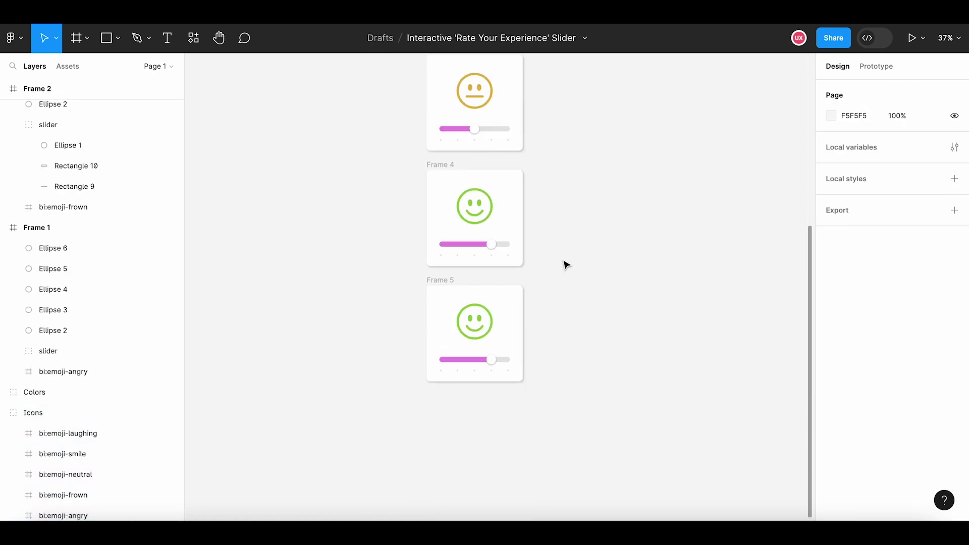
{"action": "scroll", "coordinate": [564, 264], "scroll_direction": "up", "scroll_amount": 2}
{"action": "scroll", "coordinate": [474, 367], "scroll_direction": "up", "scroll_amount": 5}
{"action": "scroll", "coordinate": [520, 359], "scroll_direction": "up", "scroll_amount": 2}
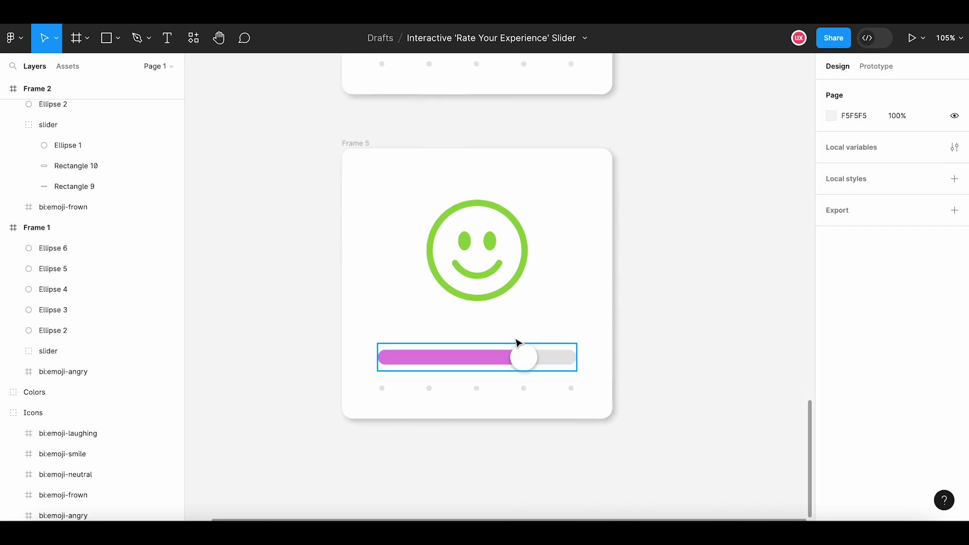
{"action": "left_click", "coordinate": [491, 272]}
{"action": "right_click", "coordinate": [489, 268]}
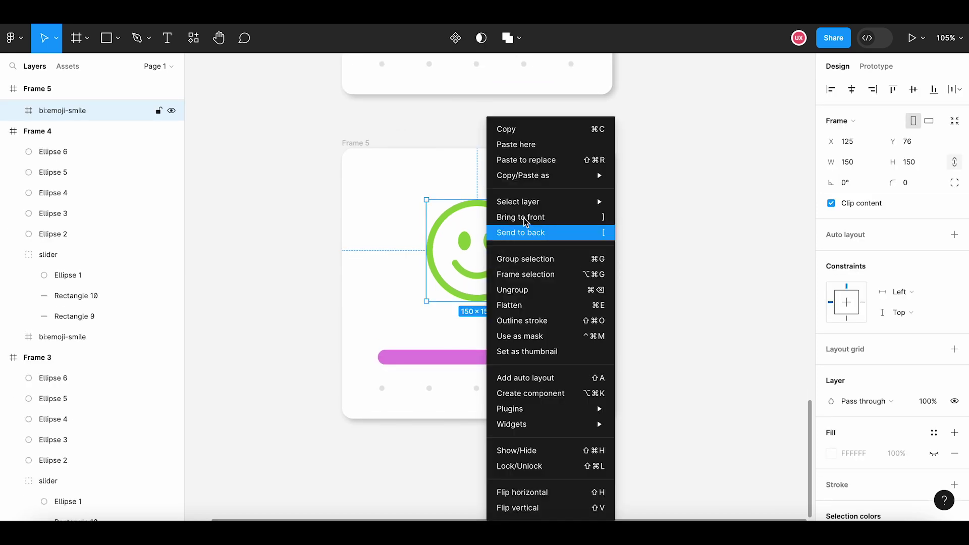
{"action": "left_click", "coordinate": [545, 160]}
{"action": "left_click", "coordinate": [853, 163]}
{"action": "type", "text": "150"}
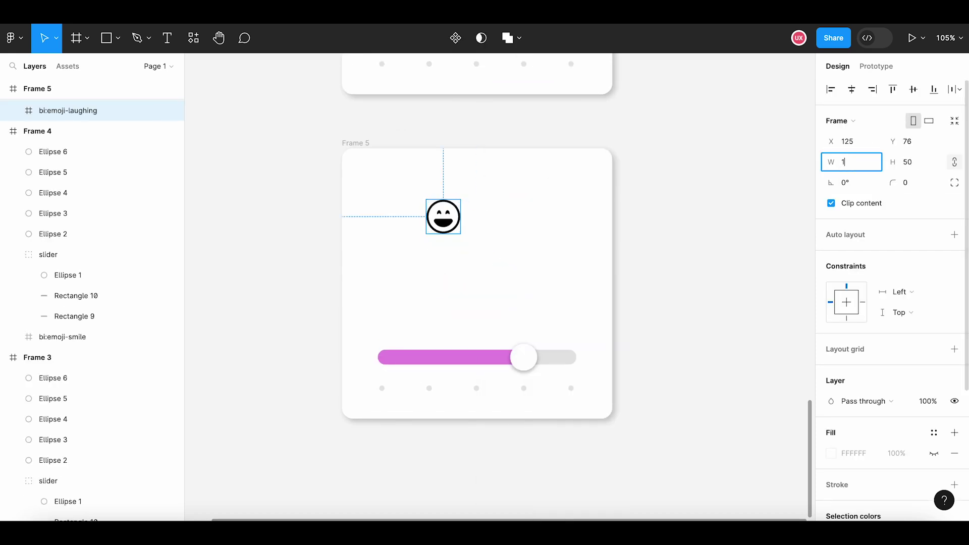
{"action": "key", "text": "Return"}
{"action": "left_click", "coordinate": [747, 373]}
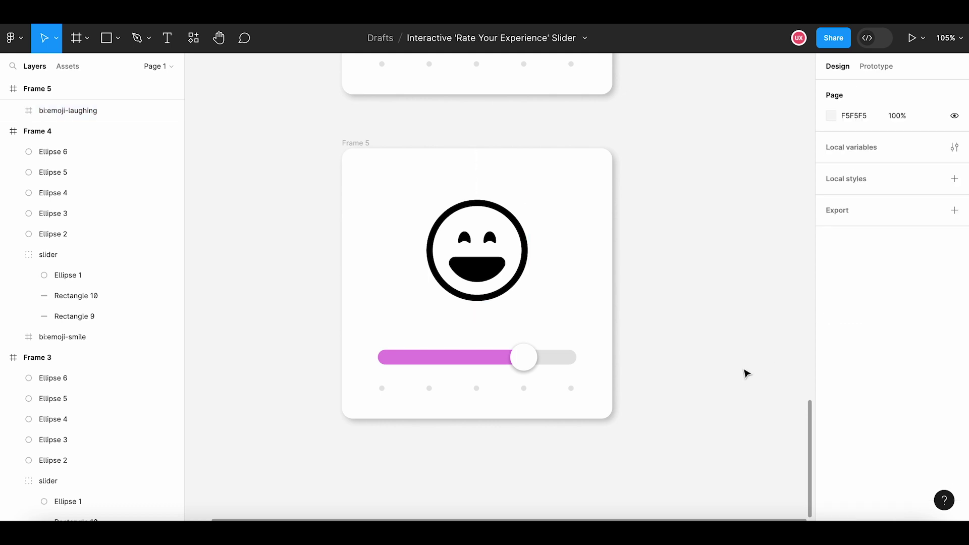
- Recolour the laughing emoji green (38CD86) by sampling the green swatch
{"action": "left_click", "coordinate": [514, 251]}
{"action": "scroll", "coordinate": [944, 434], "scroll_direction": "down", "scroll_amount": 5}
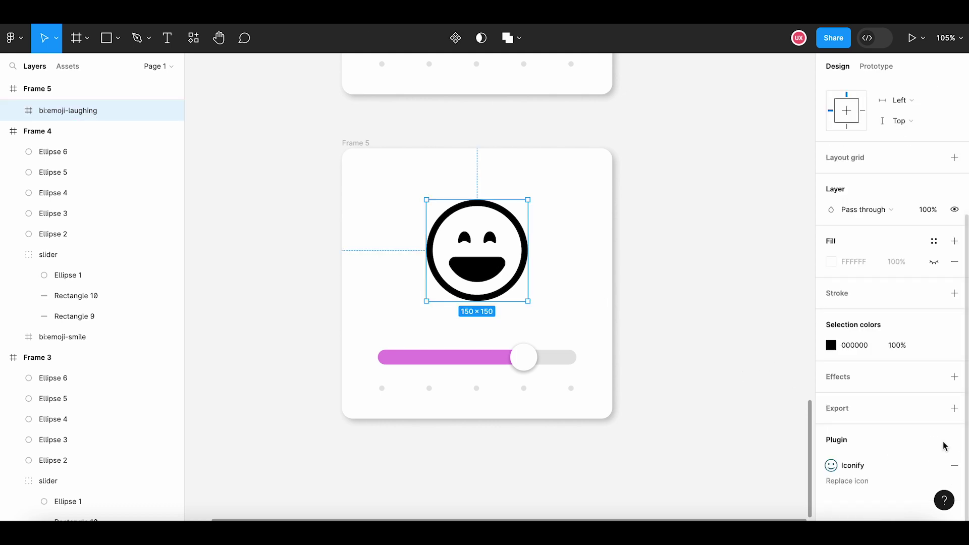
{"action": "left_click", "coordinate": [833, 349]}
{"action": "left_click", "coordinate": [679, 371]}
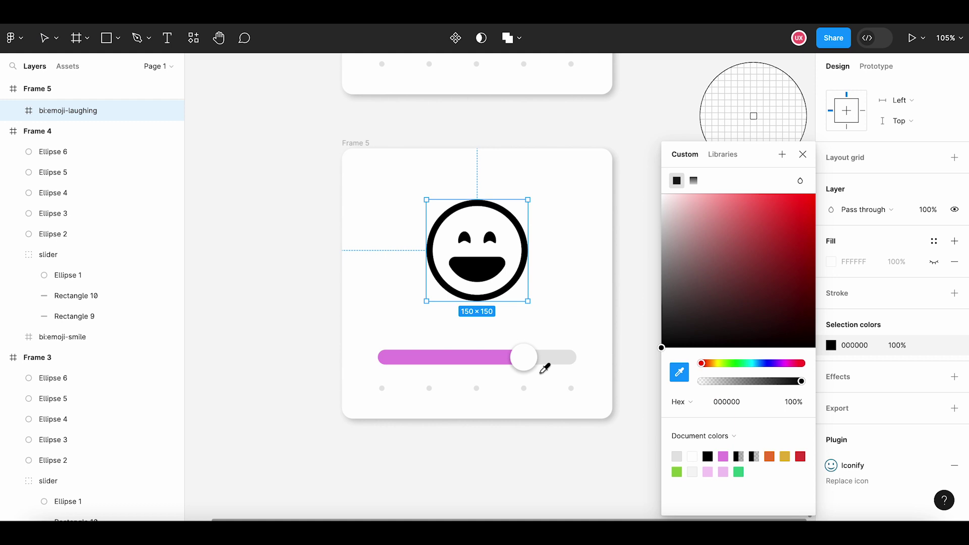
{"action": "scroll", "coordinate": [545, 368], "scroll_direction": "down", "scroll_amount": 5}
{"action": "scroll", "coordinate": [545, 368], "scroll_direction": "up", "scroll_amount": 10}
{"action": "scroll", "coordinate": [478, 298], "scroll_direction": "right", "scroll_amount": 2}
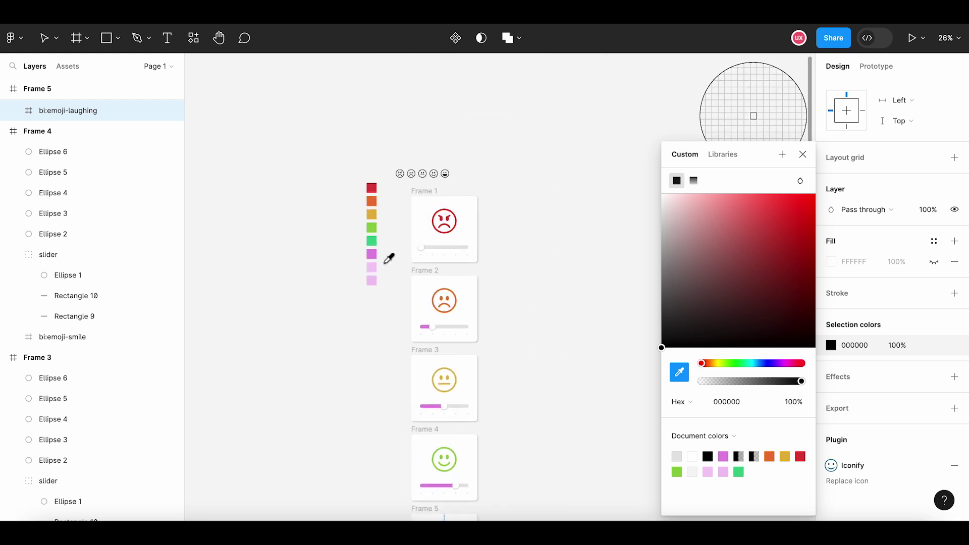
{"action": "left_click", "coordinate": [368, 236]}
{"action": "scroll", "coordinate": [353, 266], "scroll_direction": "down", "scroll_amount": 10}
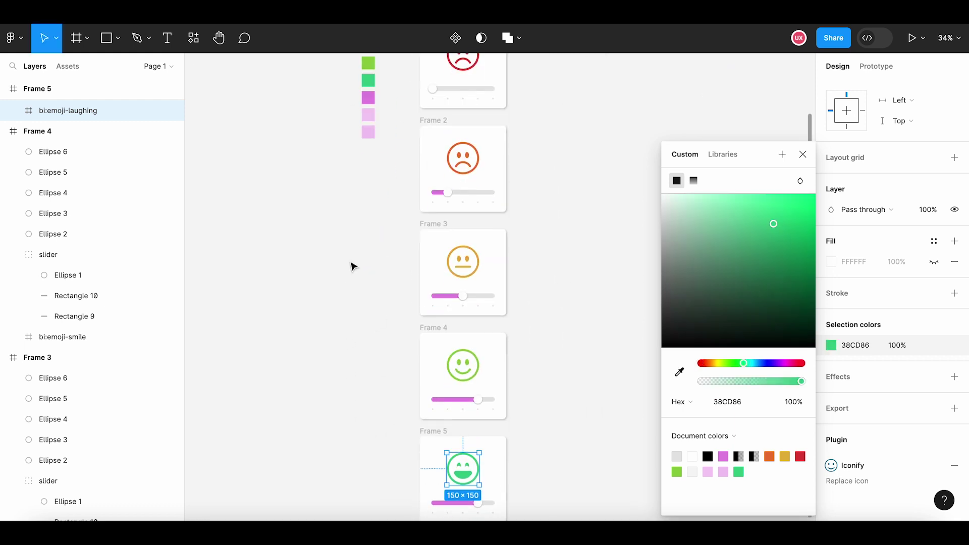
{"action": "scroll", "coordinate": [491, 366], "scroll_direction": "up", "scroll_amount": 10}
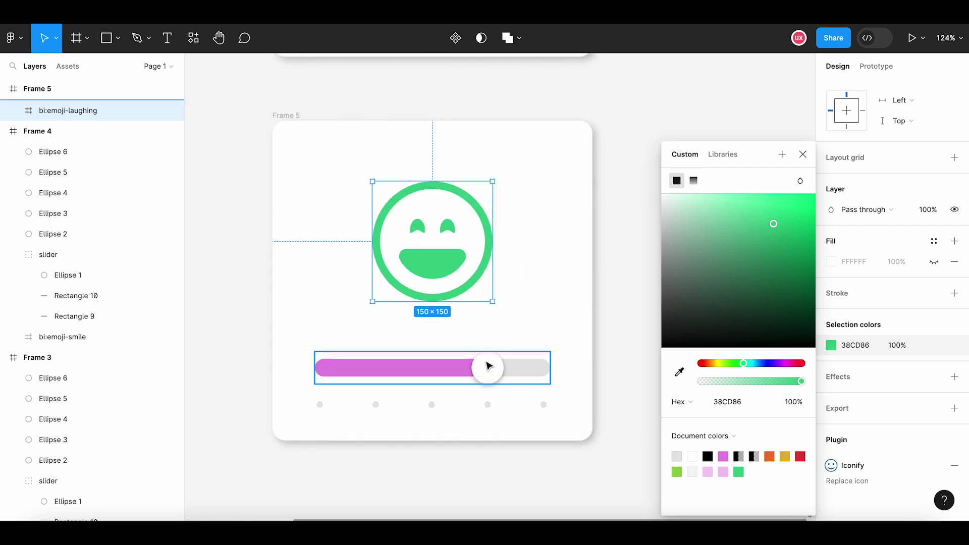
- Move Frame 5's slider knob onto the last dot and stretch the pink bar to reach it
{"action": "double_click", "coordinate": [489, 366]}
{"action": "key", "text": "shift+Right"}
{"action": "key", "text": "shift+Right"}
{"action": "key", "text": "shift+Right"}
{"action": "key", "text": "shift+Right"}
{"action": "key", "text": "shift+Right"}
{"action": "key", "text": "shift+Right"}
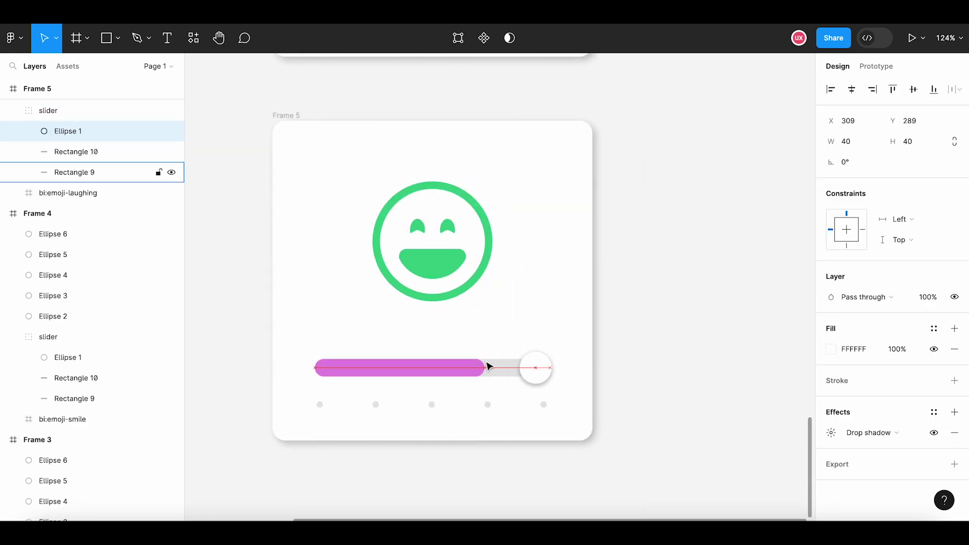
{"action": "left_click_drag", "start_coordinate": [537, 368], "coordinate": [543, 370]}
{"action": "left_click", "coordinate": [482, 368]}
{"action": "left_click_drag", "start_coordinate": [483, 367], "coordinate": [543, 366]}
{"action": "left_click", "coordinate": [619, 366]}
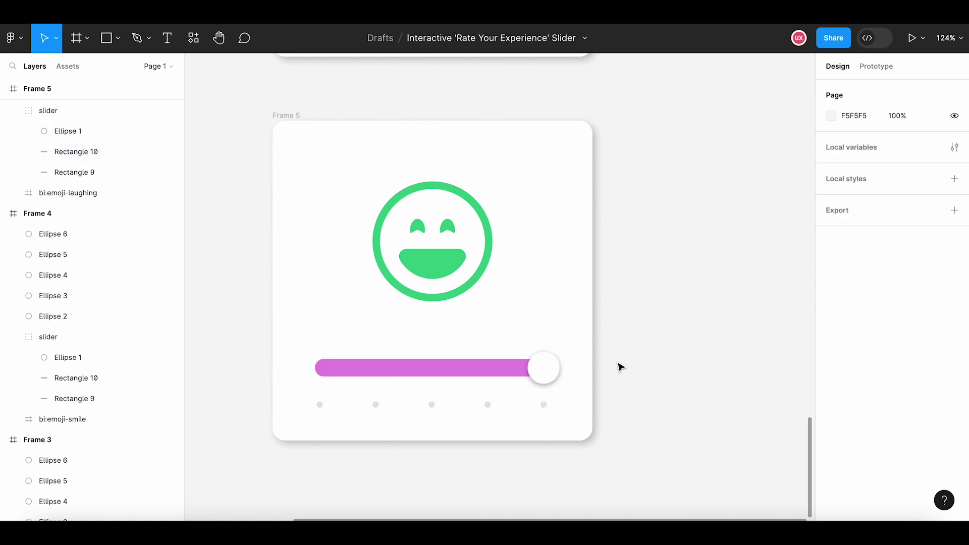
{"action": "scroll", "coordinate": [620, 367], "scroll_direction": "down", "scroll_amount": 5}
- Bring all five rating frames into view and drag a selection box around Frame 1 to Frame 5
{"action": "scroll", "coordinate": [620, 368], "scroll_direction": "down", "scroll_amount": 6}
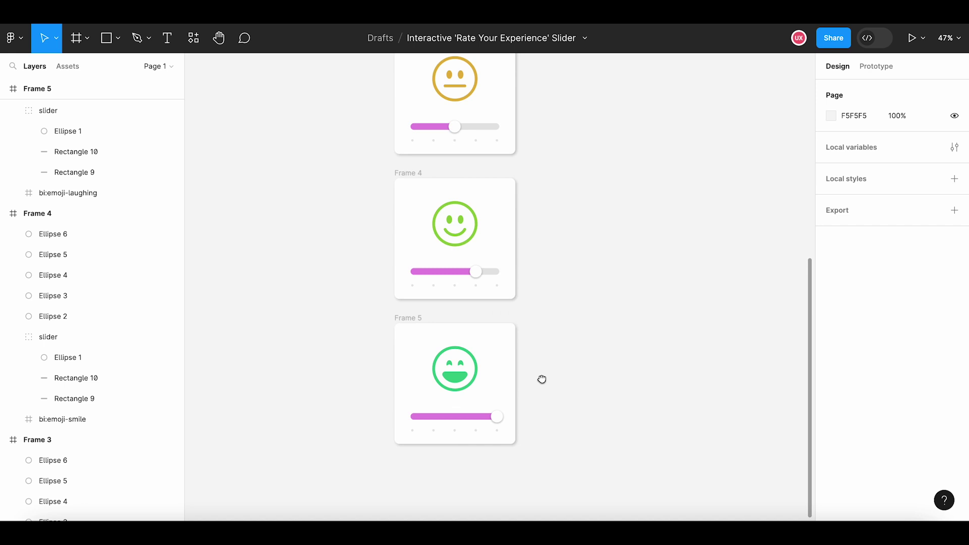
{"action": "scroll", "coordinate": [532, 386], "scroll_direction": "down", "scroll_amount": 2}
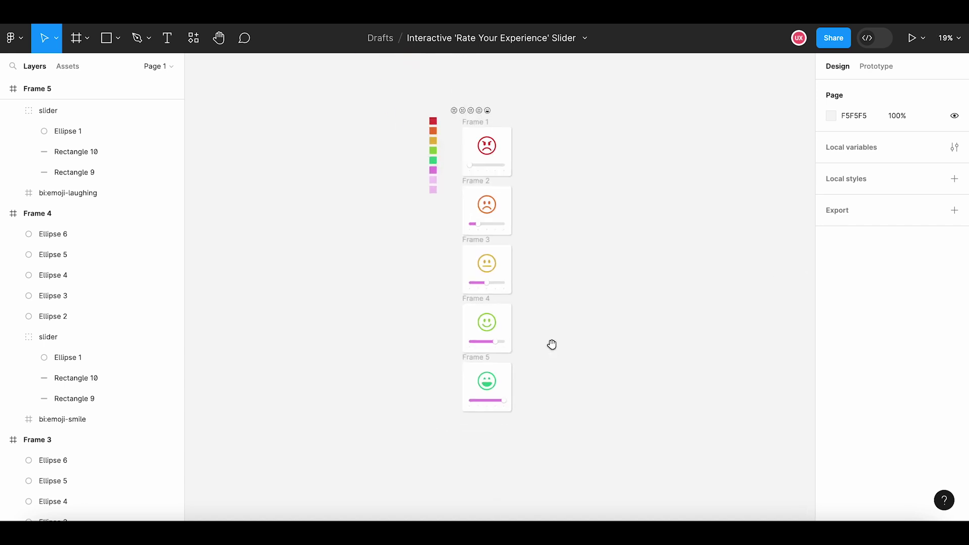
{"action": "left_click_drag", "start_coordinate": [552, 344], "coordinate": [530, 344]}
{"action": "scroll", "coordinate": [532, 346], "scroll_direction": "up", "scroll_amount": 2}
{"action": "left_click_drag", "start_coordinate": [533, 279], "coordinate": [534, 352]}
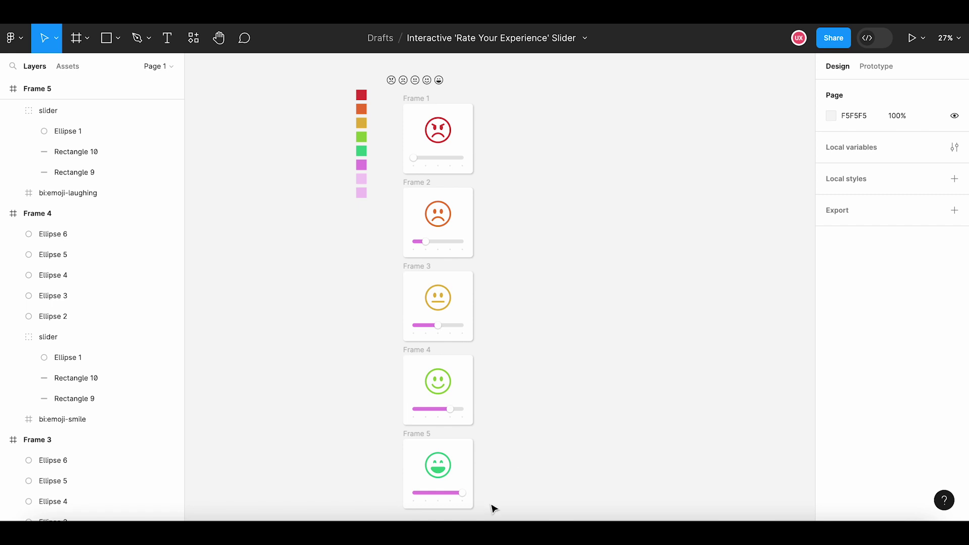
{"action": "left_click_drag", "start_coordinate": [492, 510], "coordinate": [439, 110]}
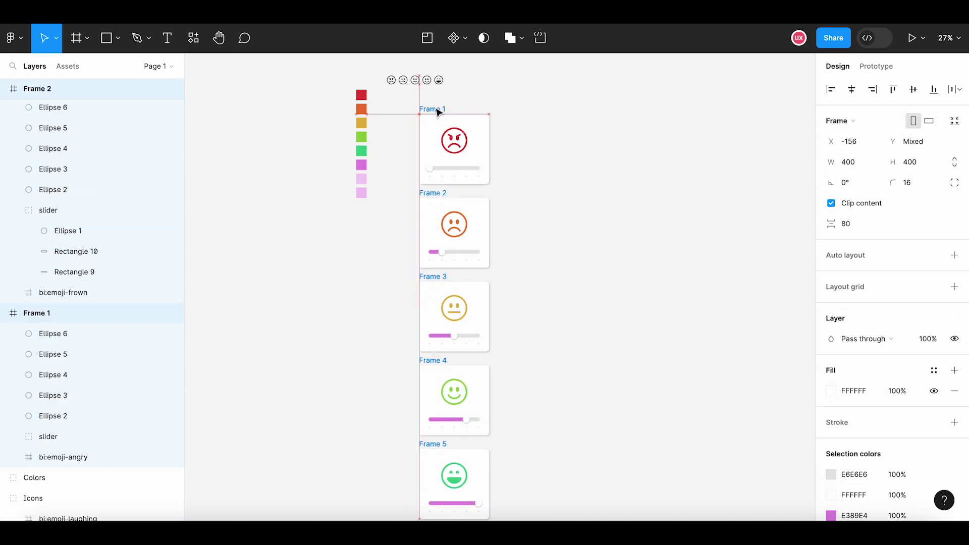
- Combine the five frames into component set Component 1 and widen variant spacing from 80 to 115
{"action": "scroll", "coordinate": [525, 138], "scroll_direction": "down", "scroll_amount": 1}
{"action": "scroll", "coordinate": [525, 139], "scroll_direction": "right", "scroll_amount": 1}
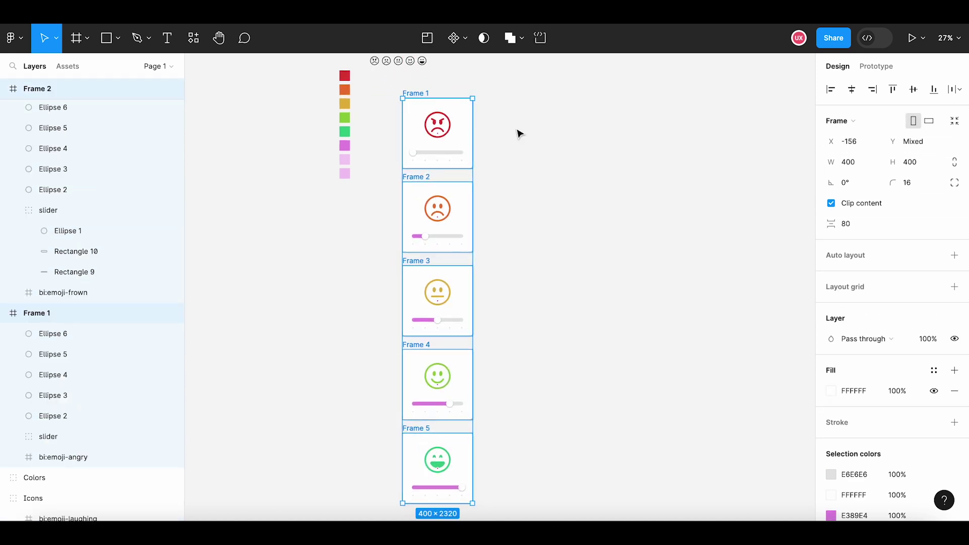
{"action": "scroll", "coordinate": [519, 133], "scroll_direction": "down", "scroll_amount": 3}
{"action": "scroll", "coordinate": [514, 142], "scroll_direction": "up", "scroll_amount": 1}
{"action": "scroll", "coordinate": [515, 141], "scroll_direction": "right", "scroll_amount": 1}
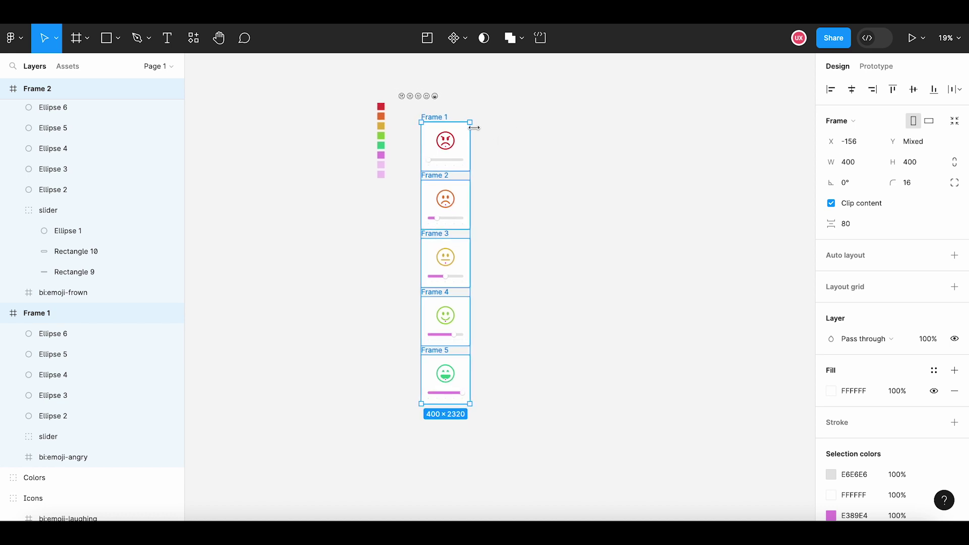
{"action": "left_click", "coordinate": [467, 41]}
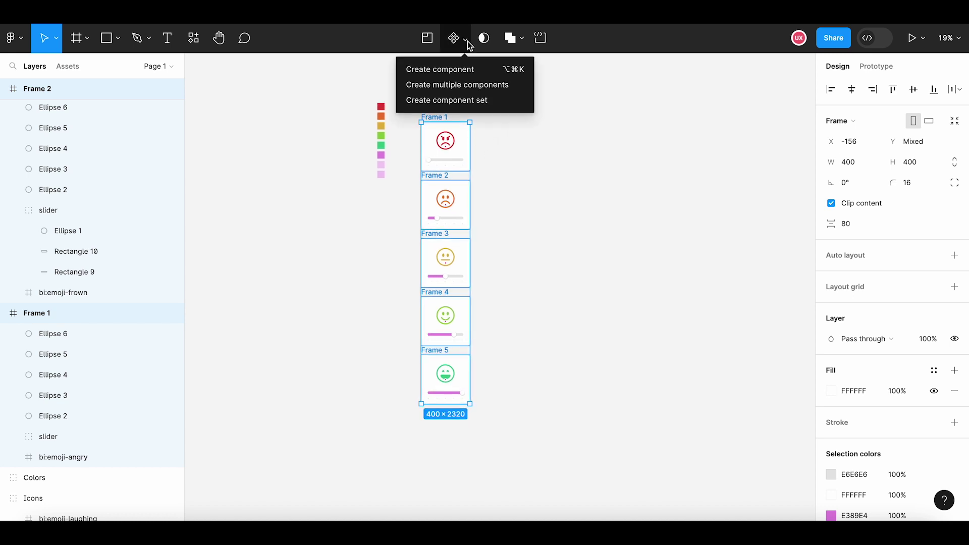
{"action": "left_click", "coordinate": [503, 100]}
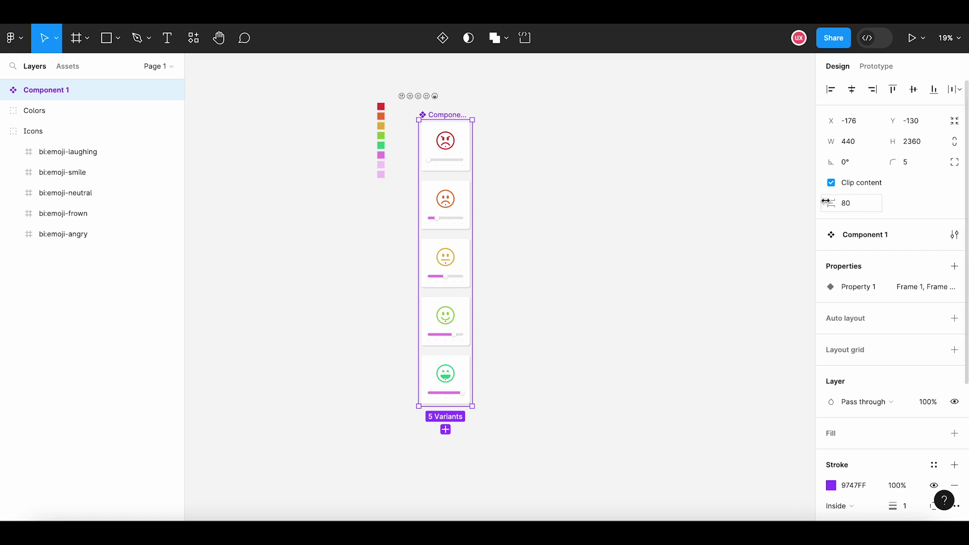
{"action": "left_click_drag", "start_coordinate": [829, 203], "coordinate": [880, 203]}
{"action": "left_click", "coordinate": [543, 297]}
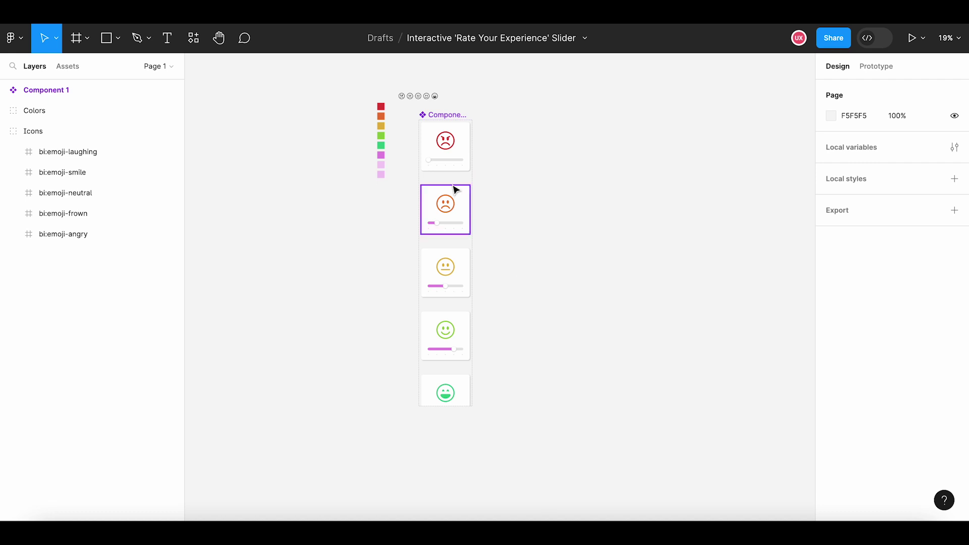
- Zoom in on Component 1 and select Ellipse 1, the knob in the angry-face variant's slider
{"action": "scroll", "coordinate": [454, 190], "scroll_direction": "up", "scroll_amount": 5}
{"action": "scroll", "coordinate": [504, 212], "scroll_direction": "up", "scroll_amount": 3}
{"action": "scroll", "coordinate": [482, 281], "scroll_direction": "up", "scroll_amount": 3}
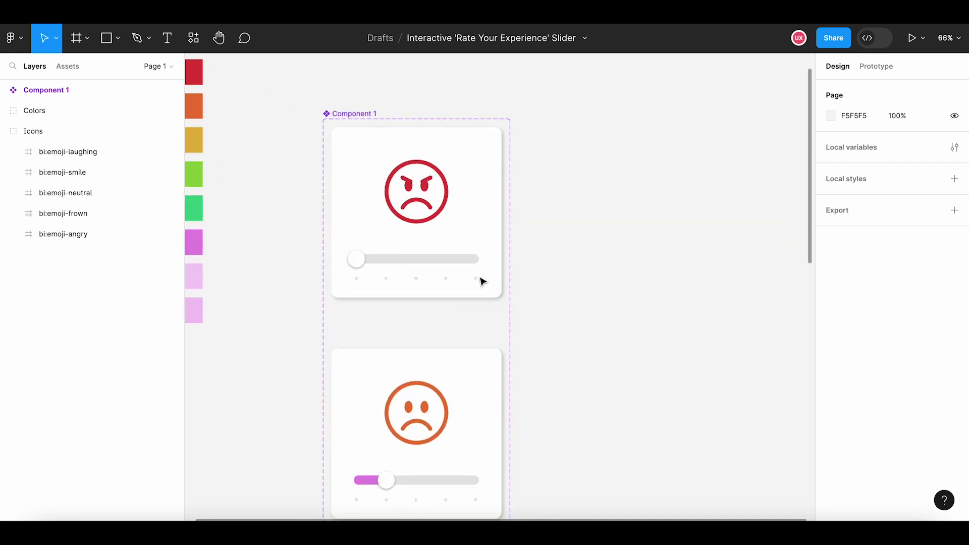
{"action": "scroll", "coordinate": [545, 271], "scroll_direction": "down", "scroll_amount": 1}
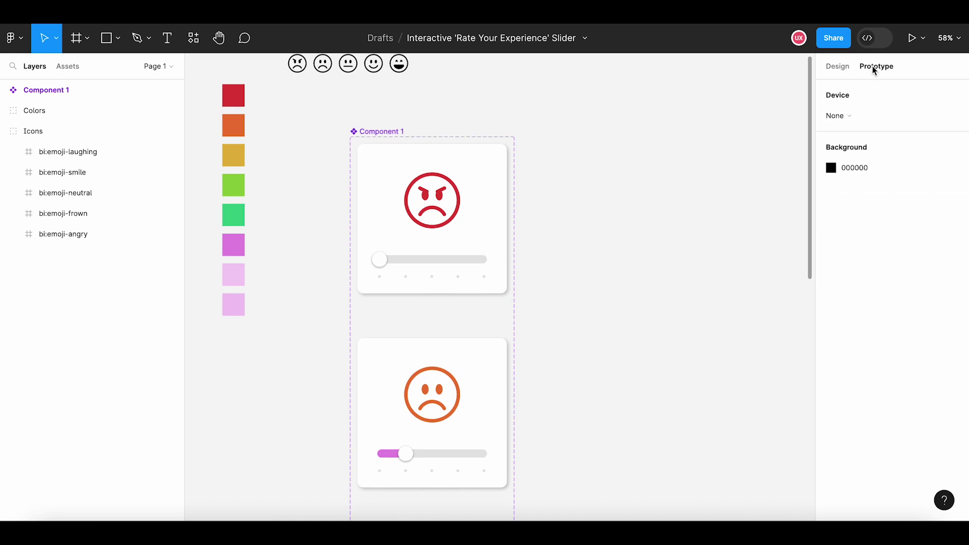
{"action": "double_click", "coordinate": [385, 262]}
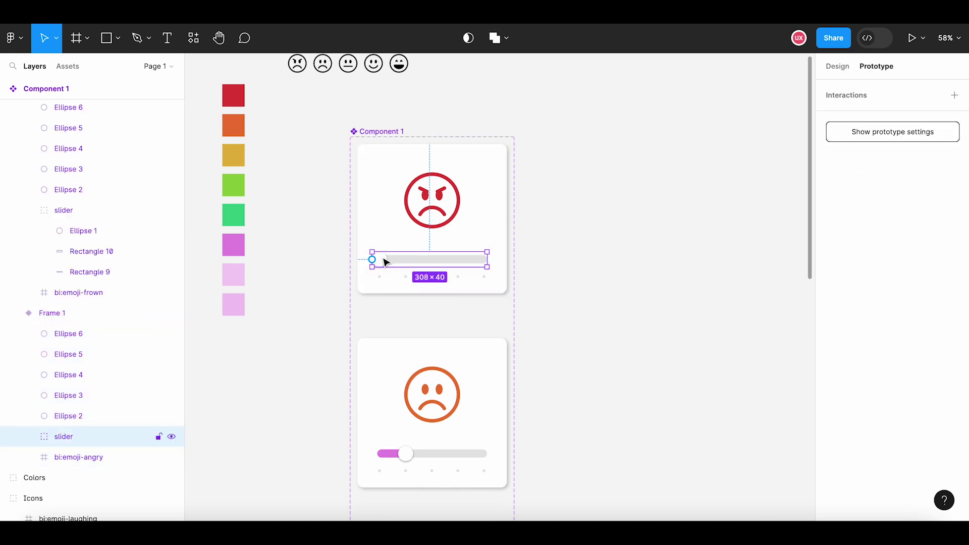
{"action": "double_click", "coordinate": [385, 262]}
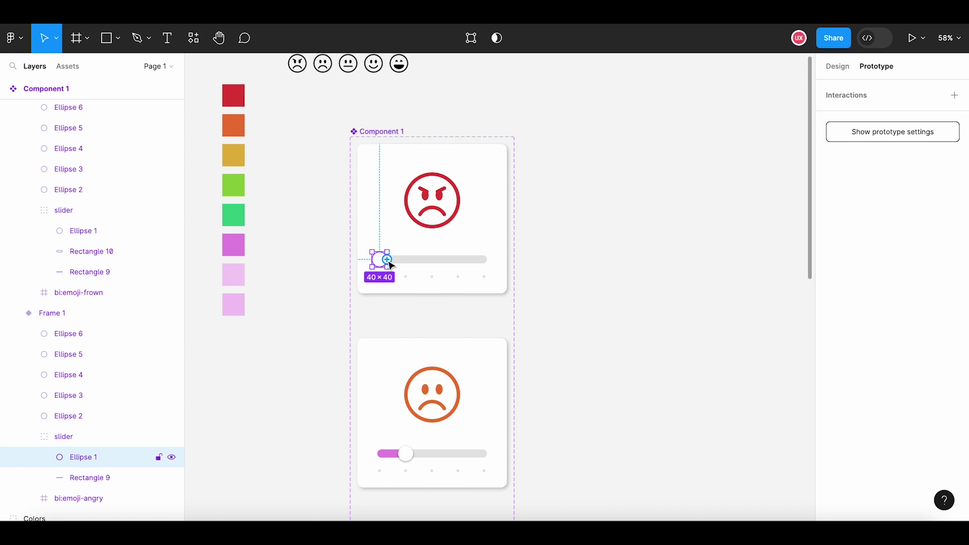
- Make the angry-face knob's click change to Frame 2 with Smart animate and Ease in and out back
{"action": "left_click_drag", "start_coordinate": [387, 260], "coordinate": [600, 266]}
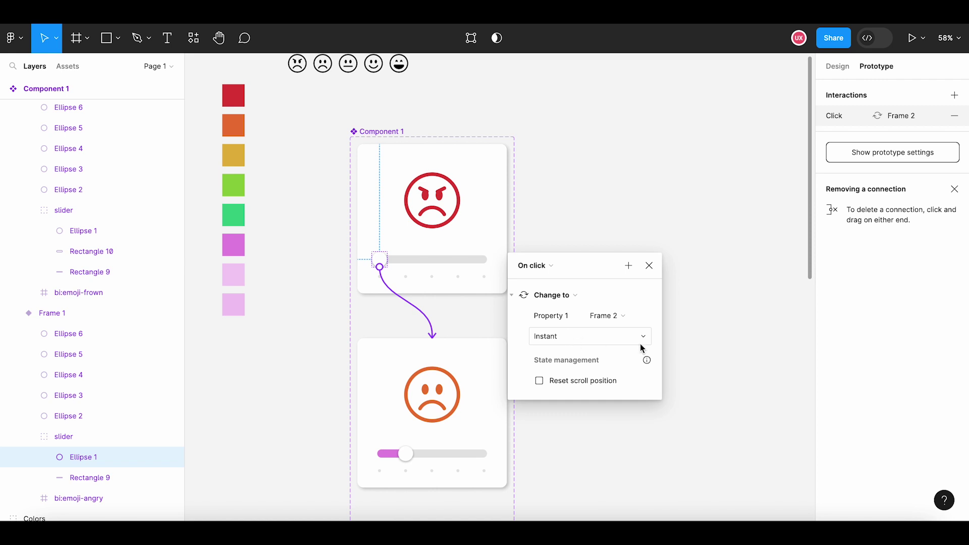
{"action": "left_click", "coordinate": [641, 343]}
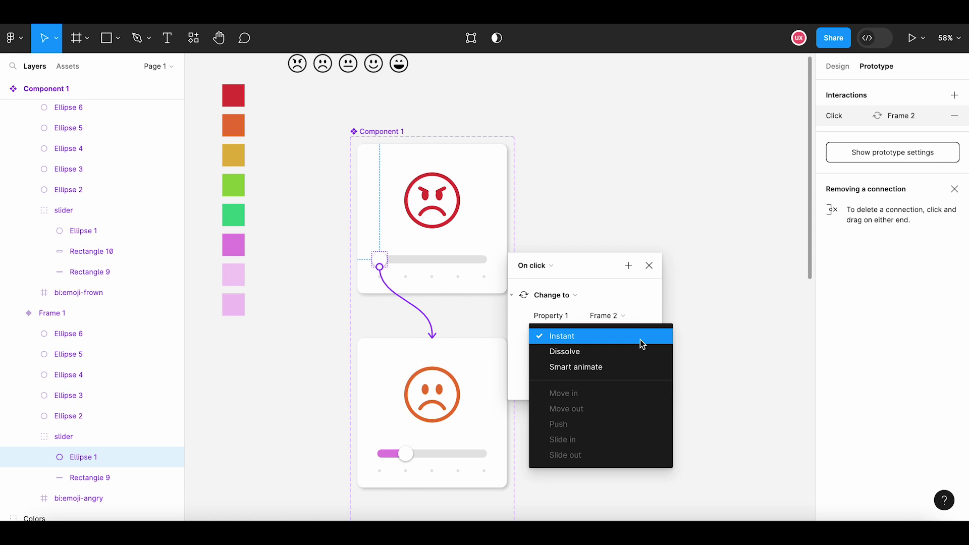
{"action": "left_click", "coordinate": [606, 370]}
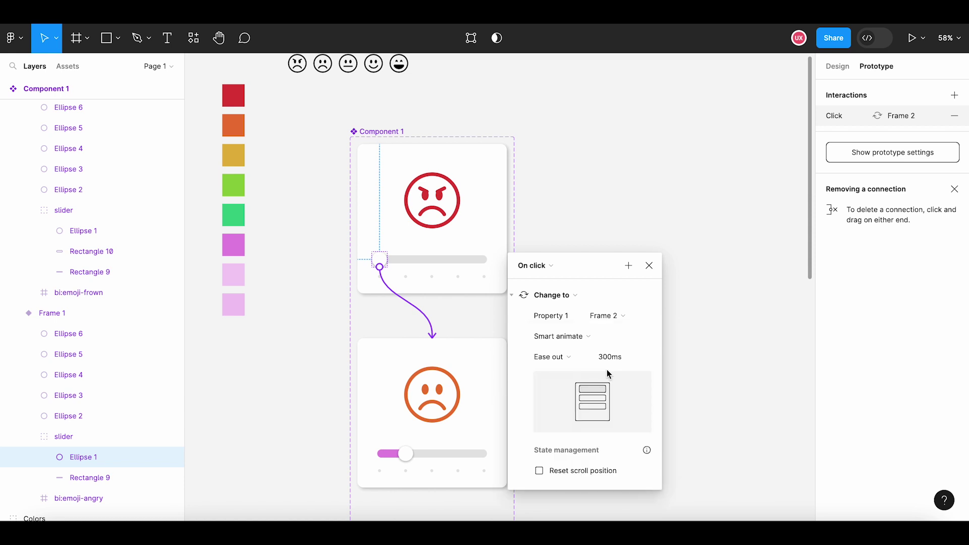
{"action": "left_click", "coordinate": [579, 368]}
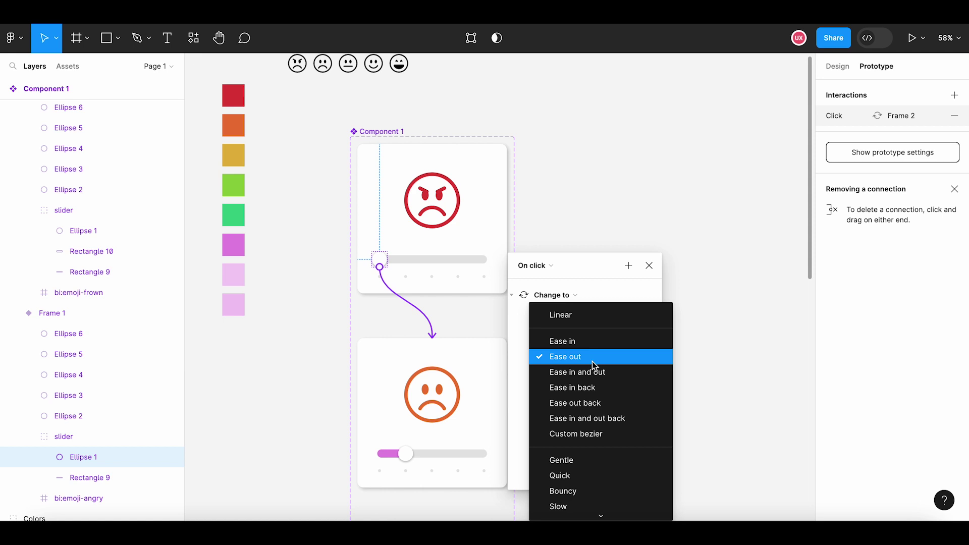
{"action": "left_click", "coordinate": [630, 424]}
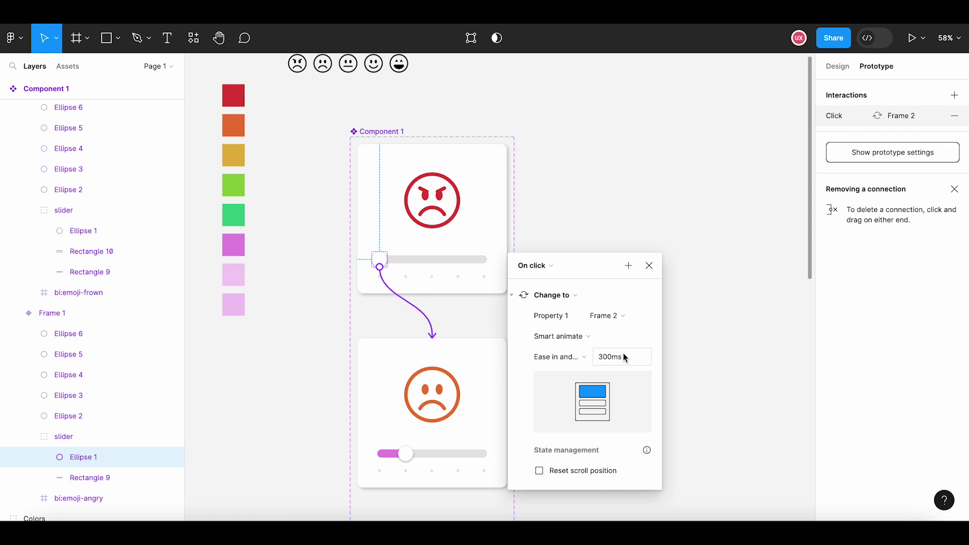
{"action": "left_click", "coordinate": [649, 266]}
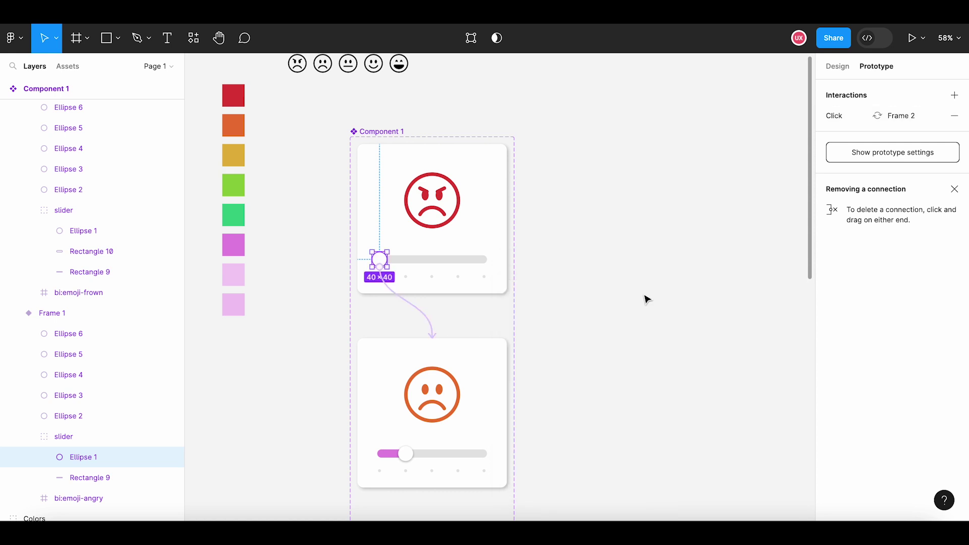
{"action": "left_click", "coordinate": [620, 381]}
- Link Frame 2's knob click to Frame 3 using Ease in and out back easing
{"action": "scroll", "coordinate": [622, 290], "scroll_direction": "down", "scroll_amount": 5}
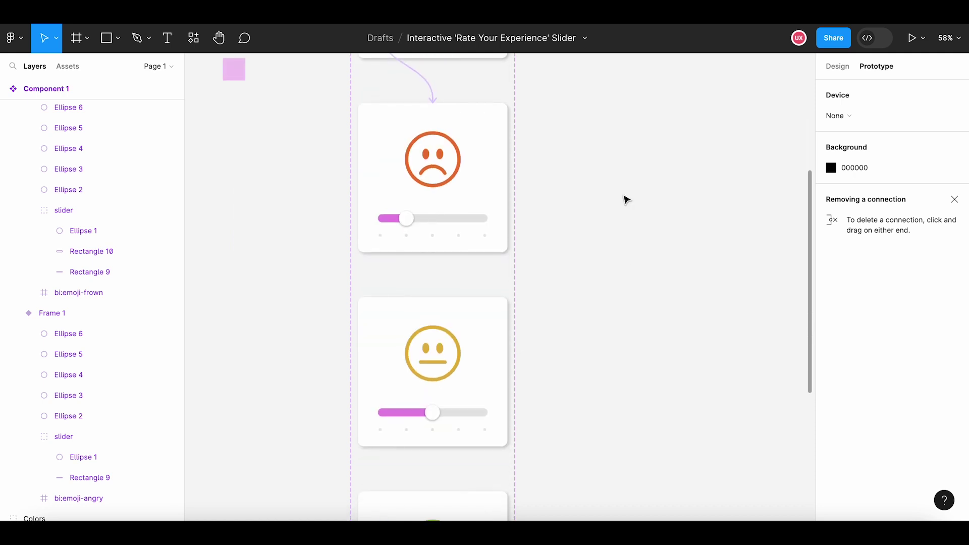
{"action": "left_click", "coordinate": [424, 226]}
{"action": "double_click", "coordinate": [402, 222]}
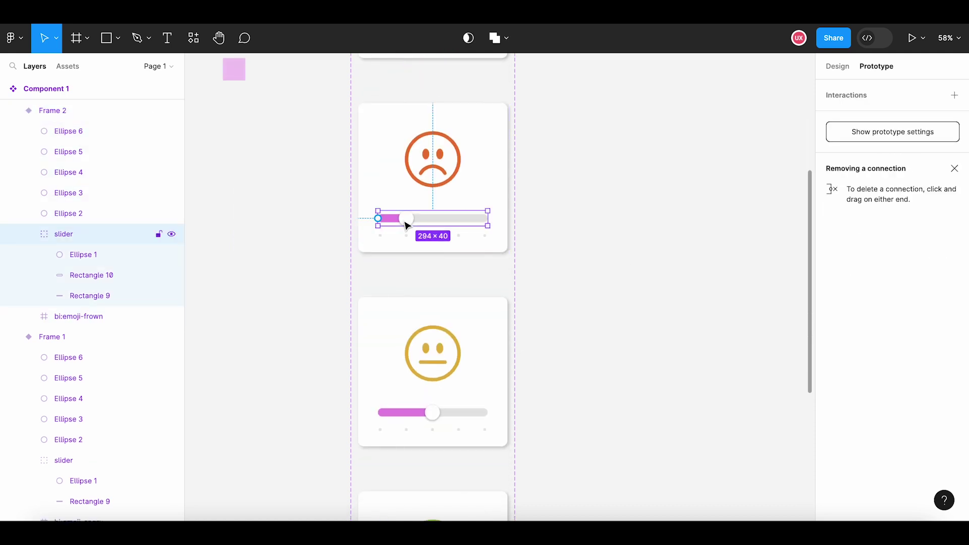
{"action": "double_click", "coordinate": [406, 221]}
{"action": "left_click_drag", "start_coordinate": [414, 218], "coordinate": [621, 207]}
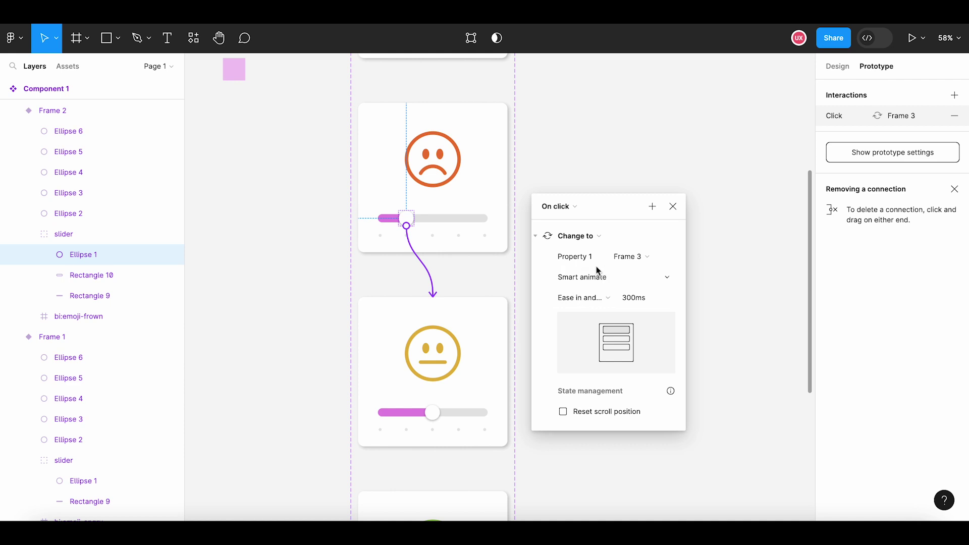
{"action": "left_click", "coordinate": [611, 303]}
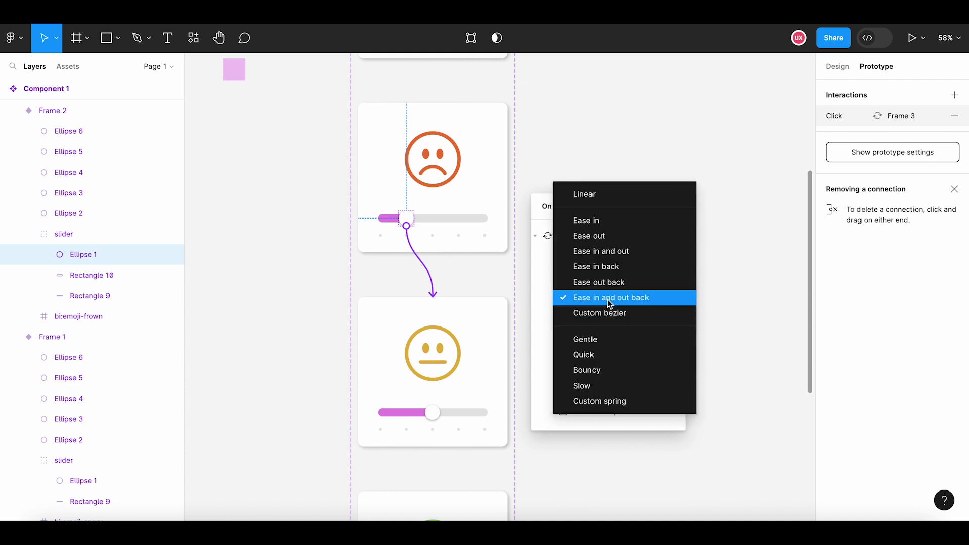
{"action": "left_click", "coordinate": [665, 300]}
{"action": "left_click", "coordinate": [673, 206]}
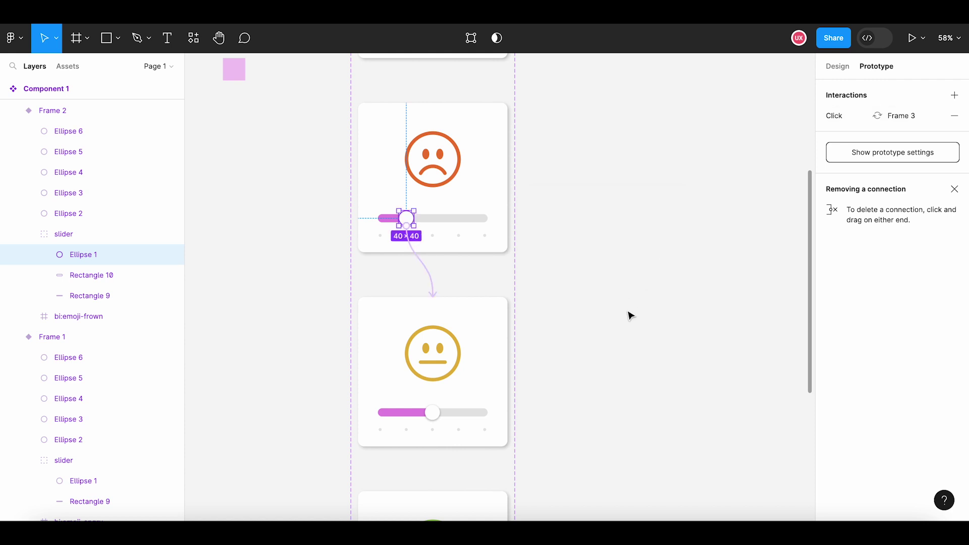
- Link the third variant's knob click to Frame 4 with Smart animate
{"action": "left_click", "coordinate": [616, 376]}
{"action": "scroll", "coordinate": [616, 375], "scroll_direction": "down", "scroll_amount": 5}
{"action": "left_click", "coordinate": [434, 244]}
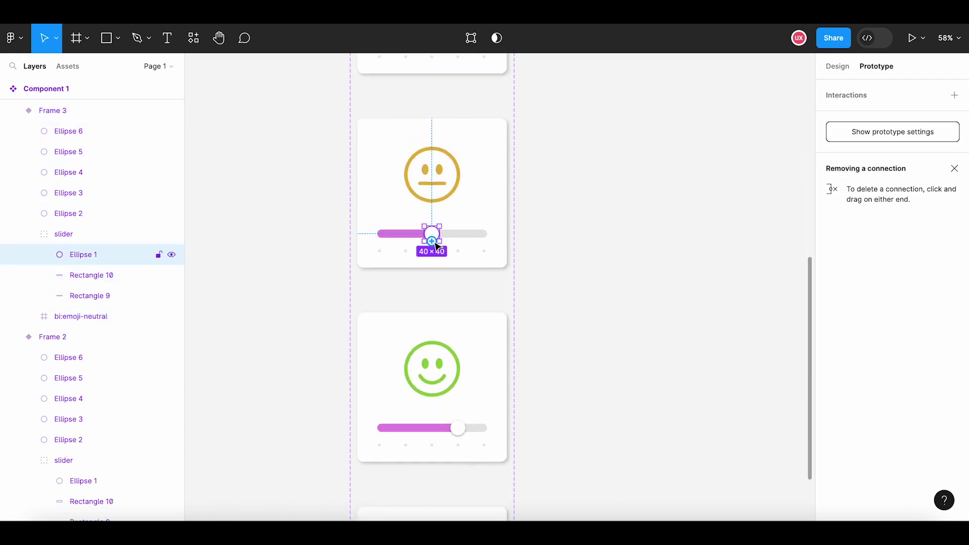
{"action": "left_click_drag", "start_coordinate": [433, 243], "coordinate": [451, 324]}
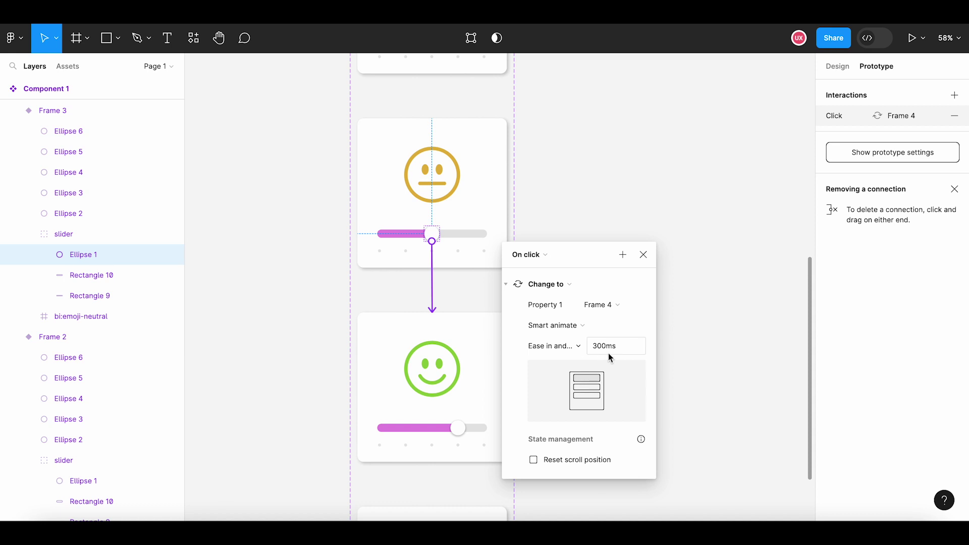
{"action": "left_click", "coordinate": [644, 256]}
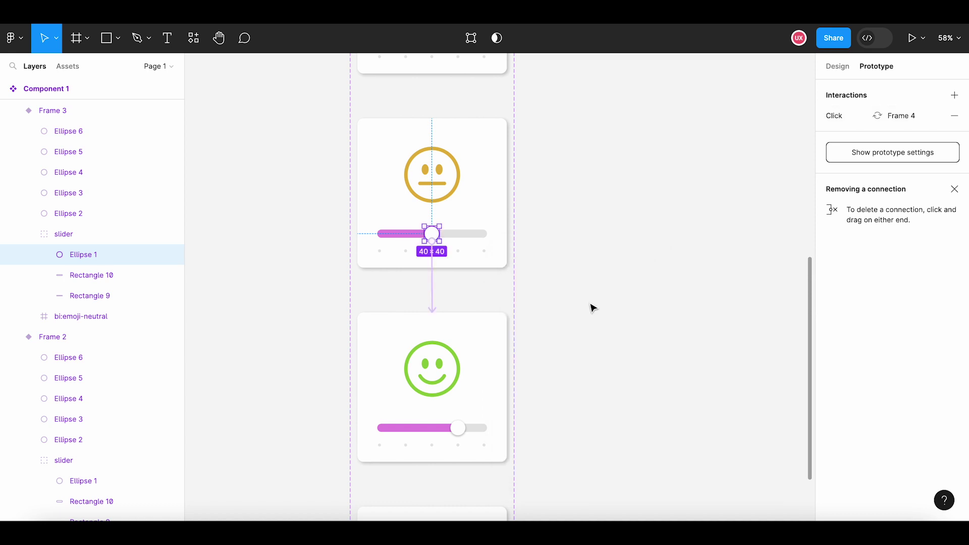
{"action": "left_click", "coordinate": [584, 366]}
- Drag Component 1's bottom edge down so the fifth variant fits fully
{"action": "scroll", "coordinate": [582, 303], "scroll_direction": "down", "scroll_amount": 5}
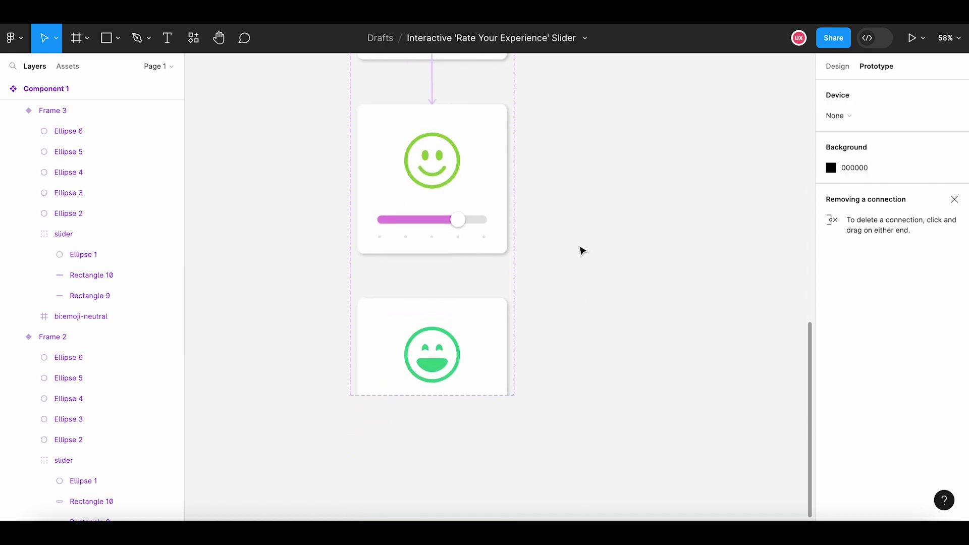
{"action": "scroll", "coordinate": [580, 247], "scroll_direction": "down", "scroll_amount": 5}
{"action": "scroll", "coordinate": [575, 257], "scroll_direction": "up", "scroll_amount": 2}
{"action": "left_click_drag", "start_coordinate": [572, 264], "coordinate": [560, 294]}
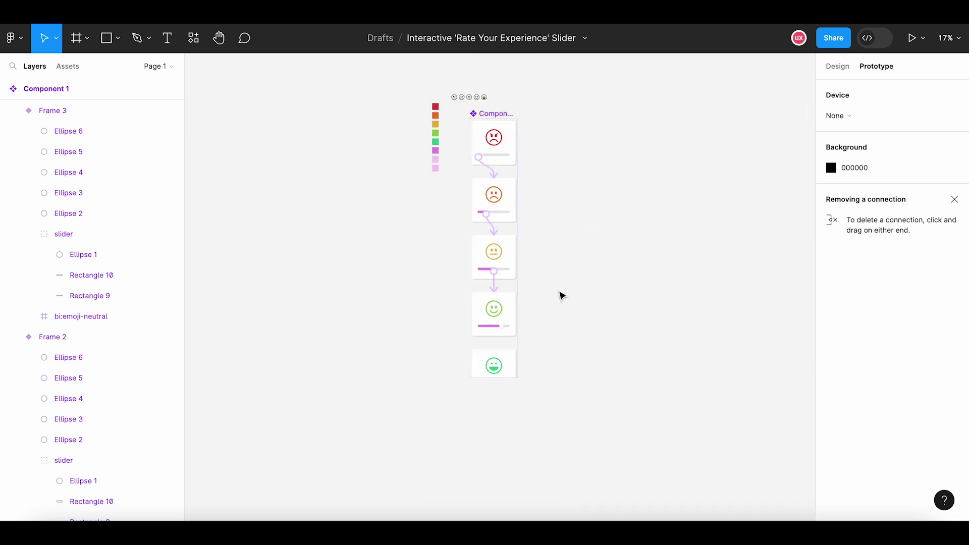
{"action": "left_click", "coordinate": [495, 113]}
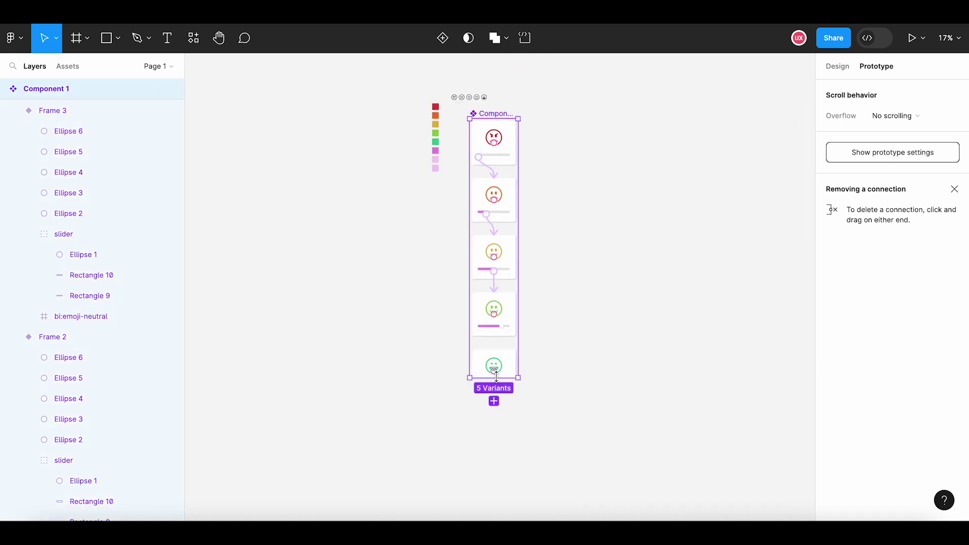
{"action": "left_click_drag", "start_coordinate": [495, 378], "coordinate": [499, 406]}
{"action": "left_click", "coordinate": [558, 374]}
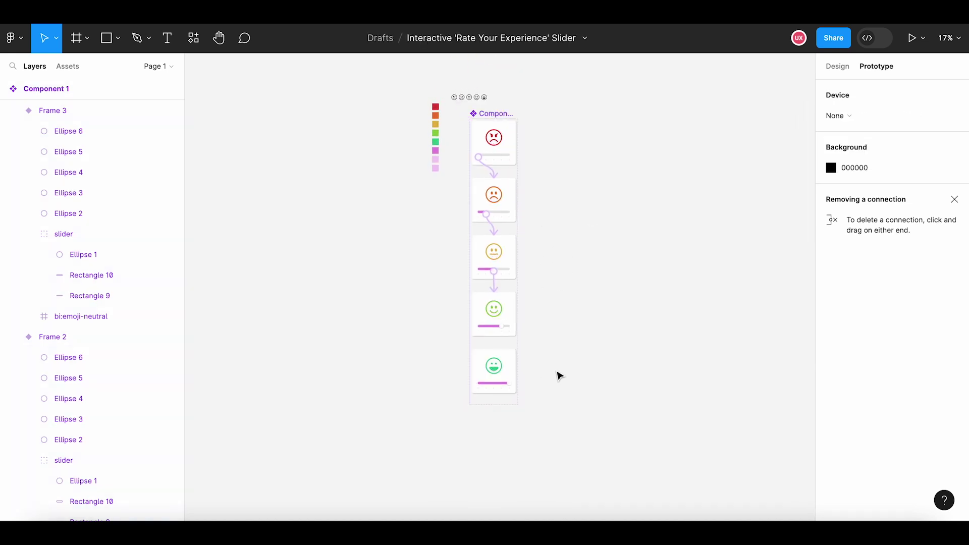
{"action": "scroll", "coordinate": [483, 323], "scroll_direction": "up", "scroll_amount": 10}
- Link Frame 4's knob click to Frame 5 with Ease in and out back easing
{"action": "scroll", "coordinate": [504, 389], "scroll_direction": "down", "scroll_amount": 2}
{"action": "scroll", "coordinate": [504, 389], "scroll_direction": "right", "scroll_amount": 1}
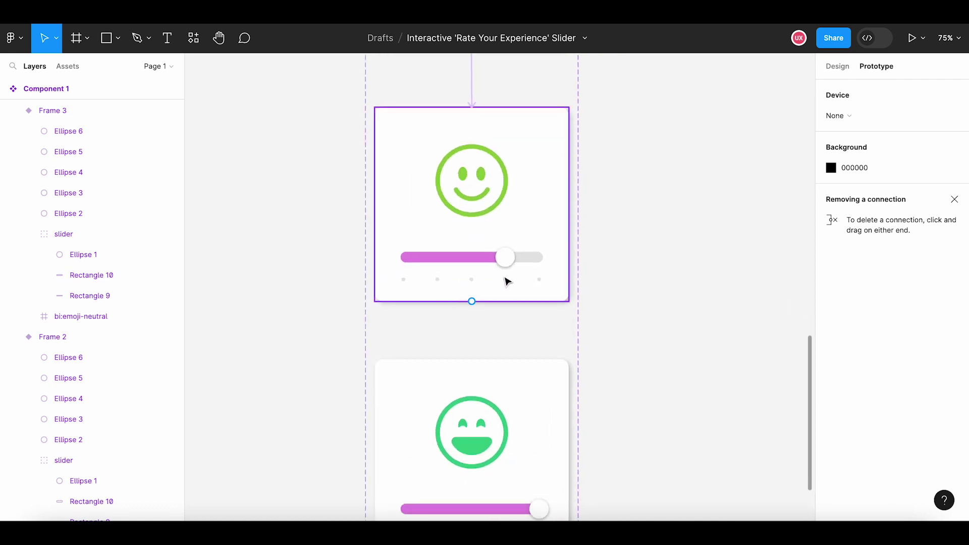
{"action": "left_click", "coordinate": [511, 264]}
{"action": "double_click", "coordinate": [510, 262]}
{"action": "double_click", "coordinate": [509, 261]}
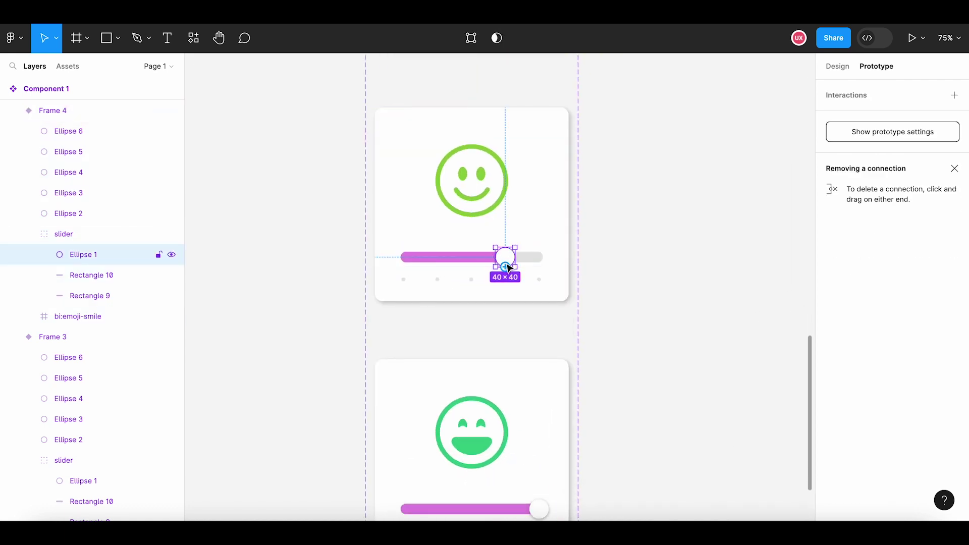
{"action": "left_click_drag", "start_coordinate": [505, 266], "coordinate": [498, 376]}
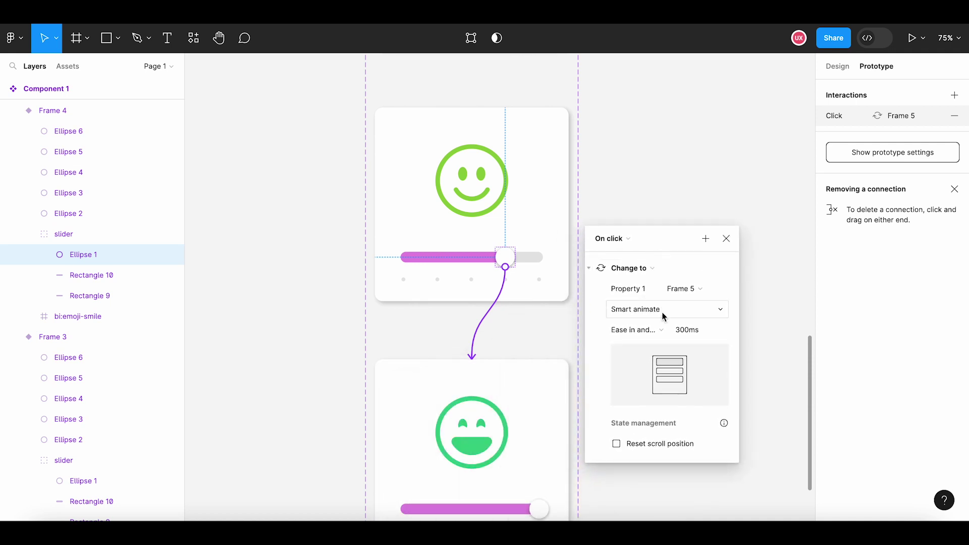
{"action": "left_click", "coordinate": [664, 332]}
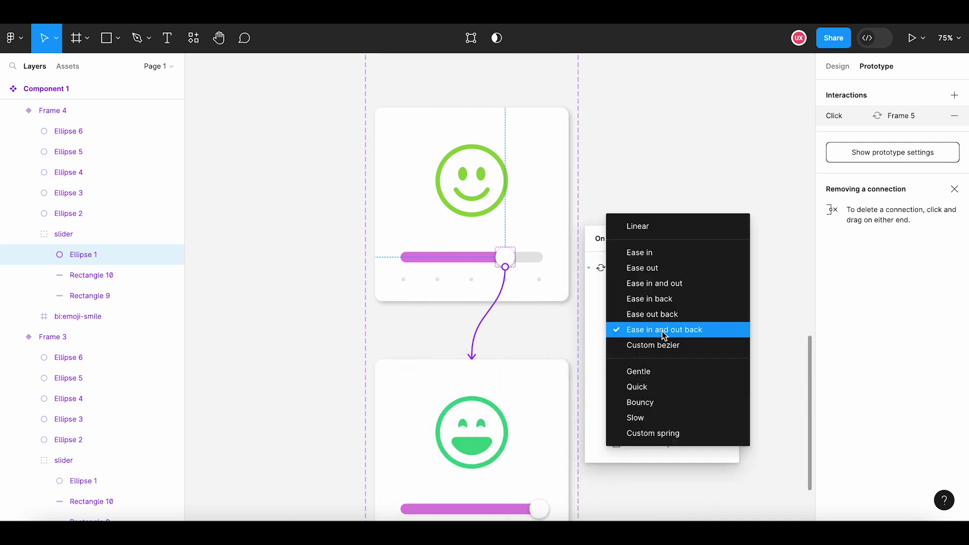
{"action": "left_click", "coordinate": [713, 333]}
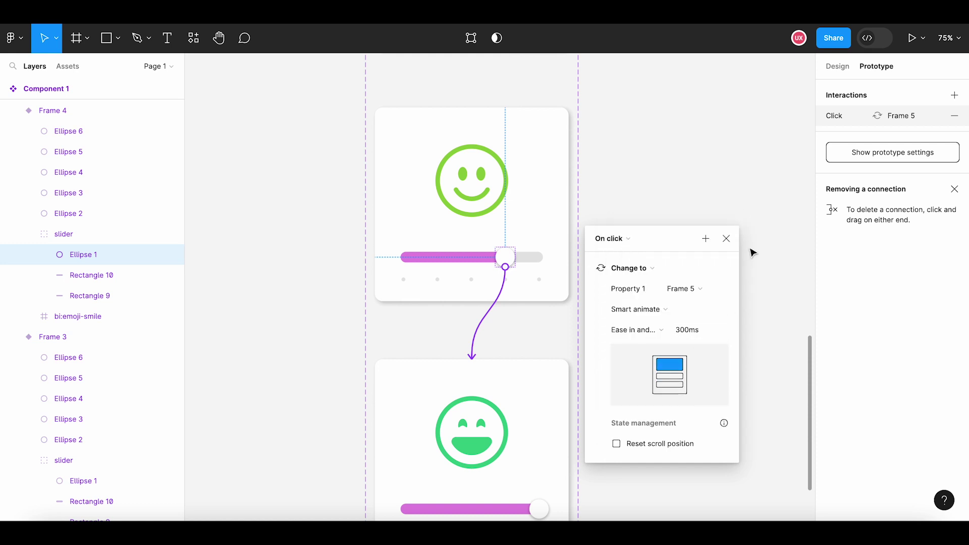
{"action": "left_click", "coordinate": [726, 239]}
{"action": "left_click", "coordinate": [662, 330]}
- Link Frame 5's knob click back to Frame 1 with Smart animate, 300ms
{"action": "scroll", "coordinate": [663, 329], "scroll_direction": "down", "scroll_amount": 5}
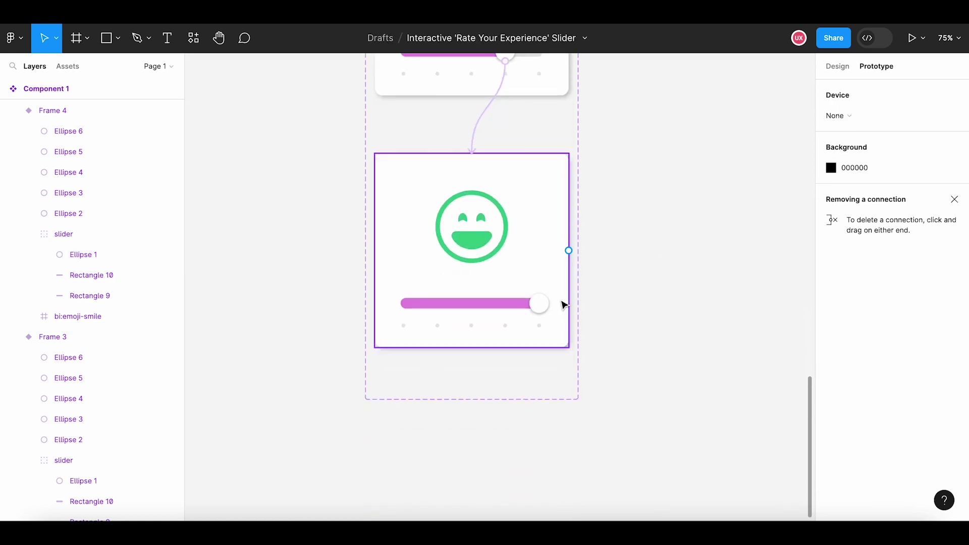
{"action": "left_click", "coordinate": [545, 305]}
{"action": "left_click", "coordinate": [545, 306]}
{"action": "left_click", "coordinate": [541, 307]}
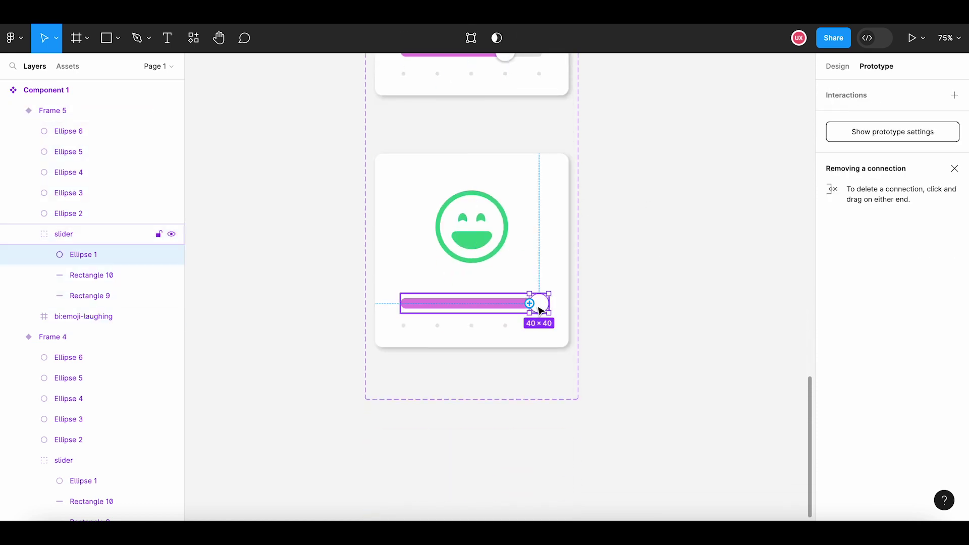
{"action": "scroll", "coordinate": [571, 302], "scroll_direction": "down", "scroll_amount": 5}
{"action": "scroll", "coordinate": [612, 255], "scroll_direction": "up", "scroll_amount": 3}
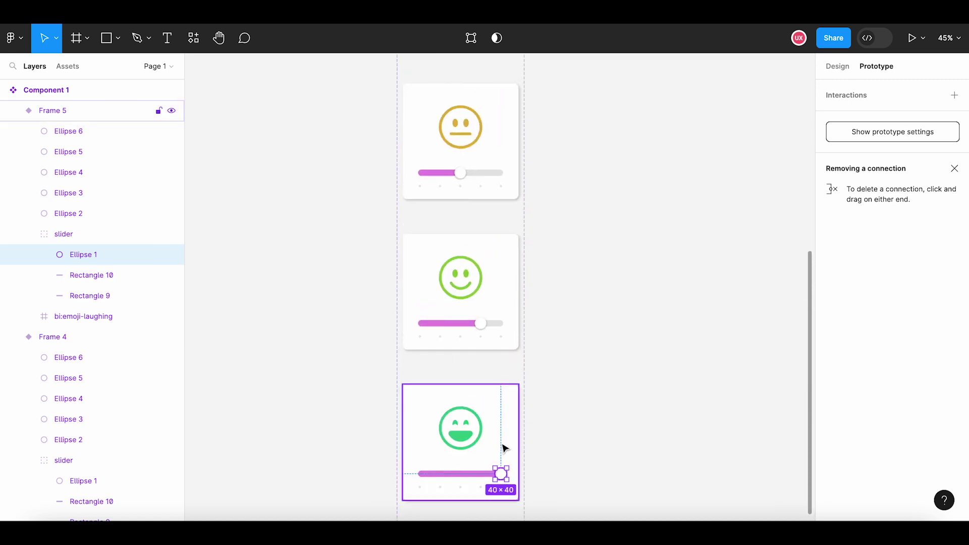
{"action": "left_click_drag", "start_coordinate": [500, 469], "coordinate": [471, 261]}
{"action": "left_click_drag", "start_coordinate": [500, 304], "coordinate": [683, 188]}
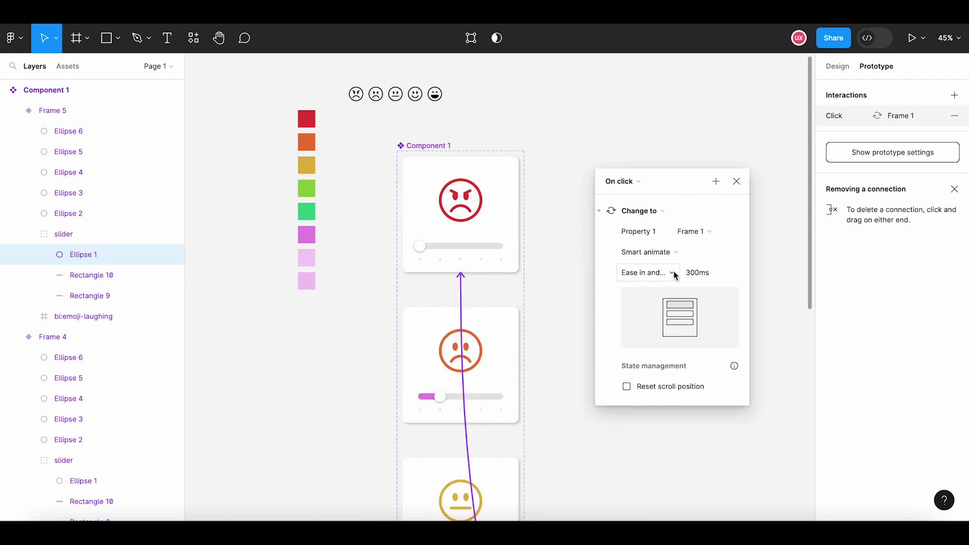
{"action": "left_click", "coordinate": [737, 182]}
{"action": "left_click", "coordinate": [591, 255]}
{"action": "key", "text": "shift+1"}
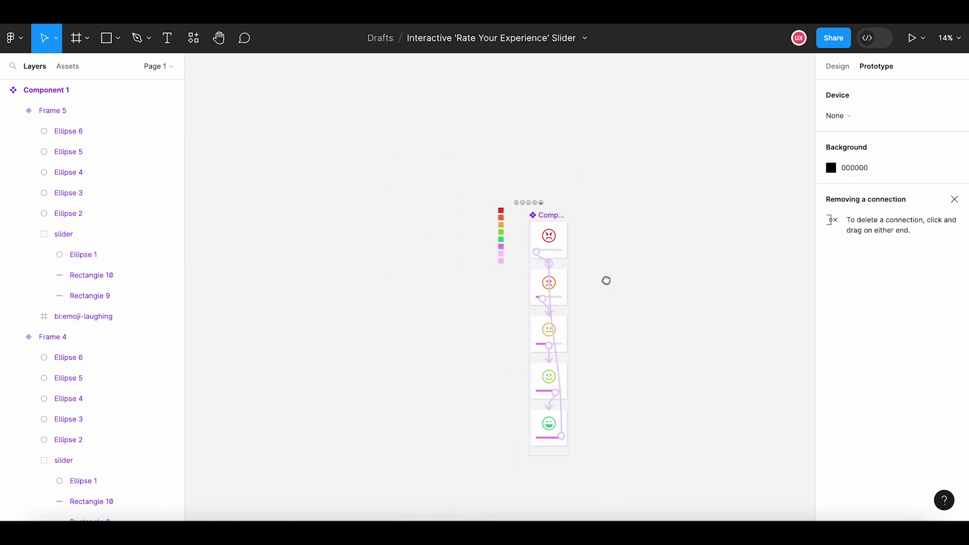
{"action": "left_click_drag", "start_coordinate": [606, 280], "coordinate": [484, 252]}
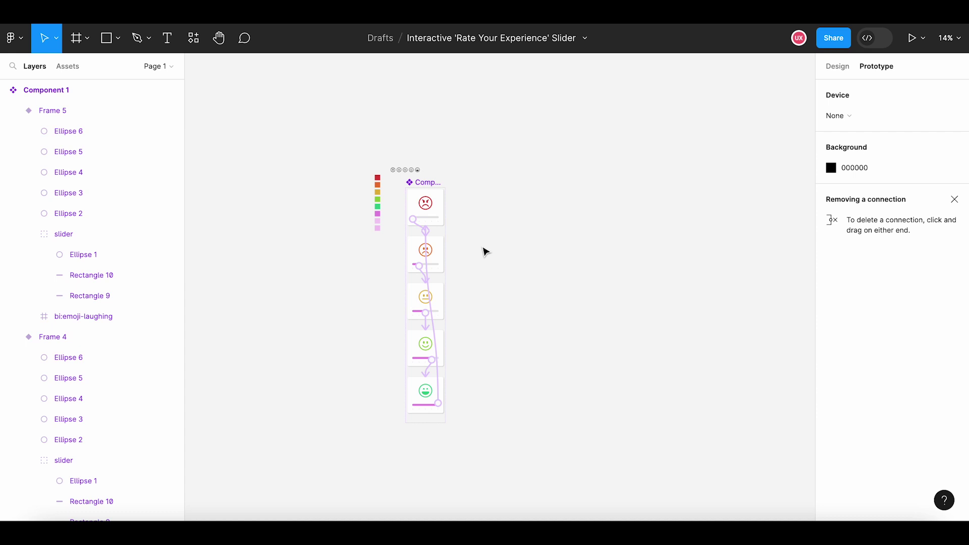
{"action": "left_click_drag", "start_coordinate": [558, 307], "coordinate": [463, 296]}
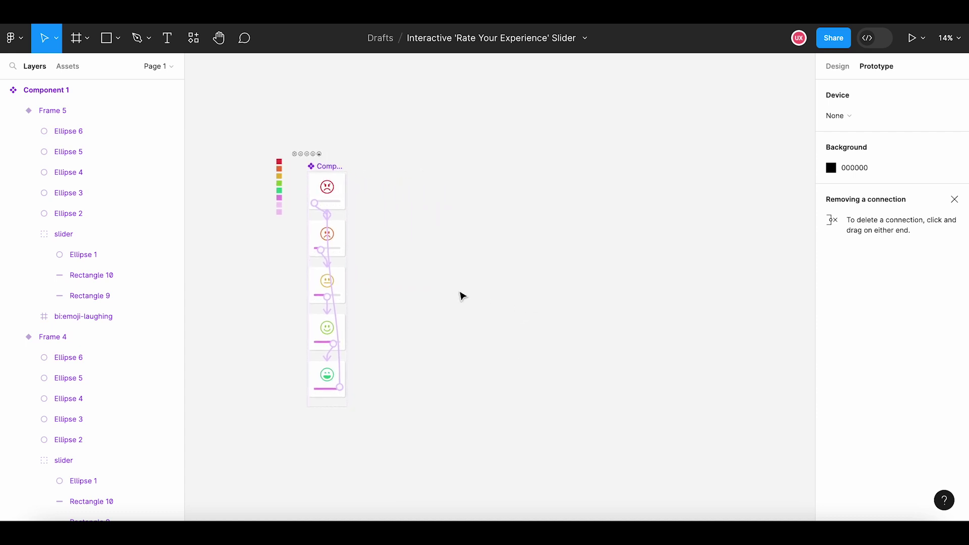
- Draw a new 1000×700 frame, Frame 1, beside Component 1
{"action": "left_click", "coordinate": [87, 38]}
{"action": "left_click", "coordinate": [89, 70]}
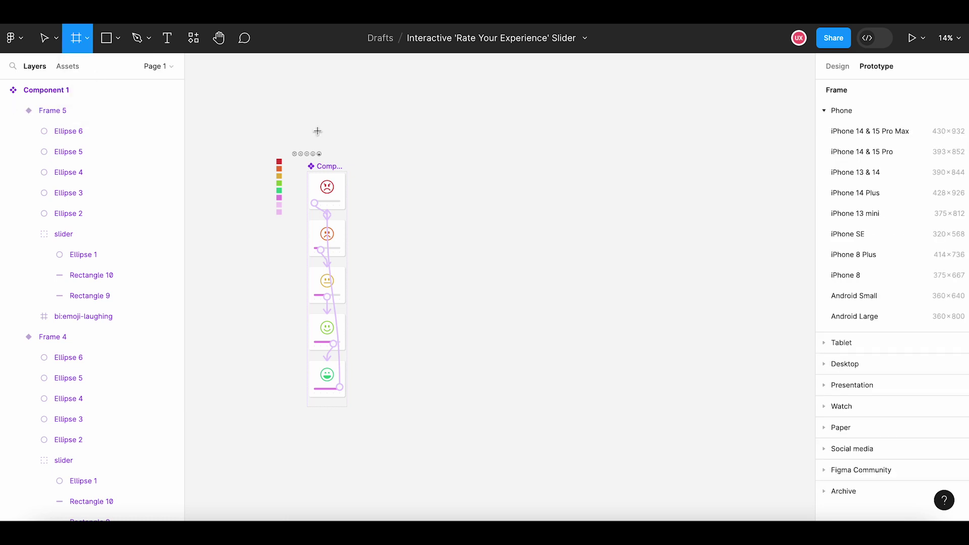
{"action": "mouse_move", "coordinate": [378, 173]}
{"action": "left_mouse_down"}
{"action": "mouse_move", "coordinate": [579, 301]}
{"action": "mouse_move", "coordinate": [610, 310]}
{"action": "mouse_move", "coordinate": [599, 309]}
{"action": "left_mouse_up"}
{"action": "left_click", "coordinate": [837, 66]}
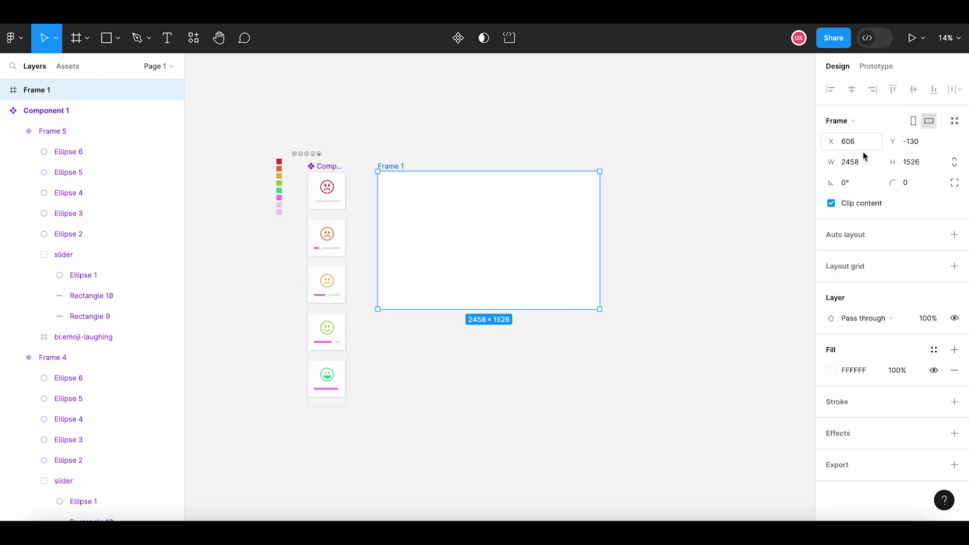
{"action": "scroll", "coordinate": [535, 134], "scroll_direction": "up", "scroll_amount": 3}
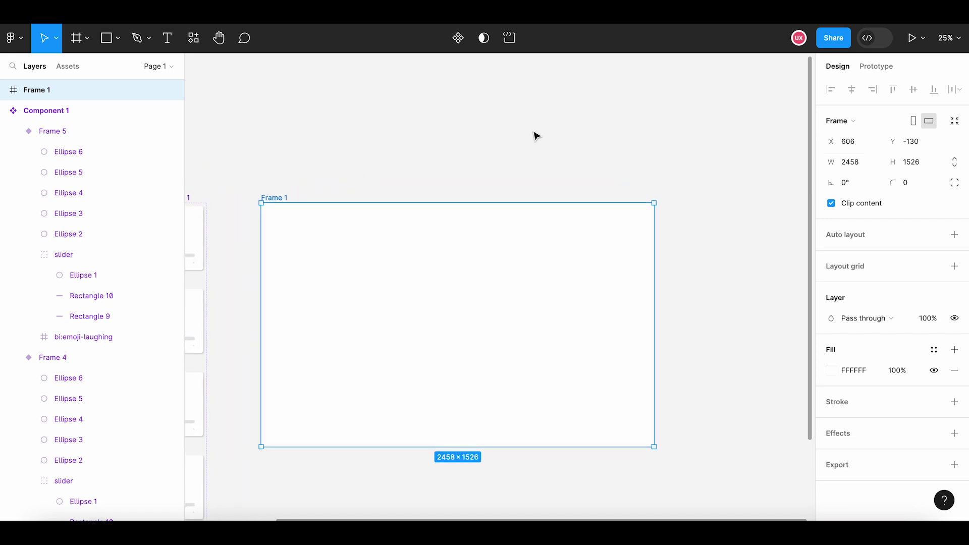
{"action": "left_click", "coordinate": [853, 160]}
{"action": "type", "text": "1000"}
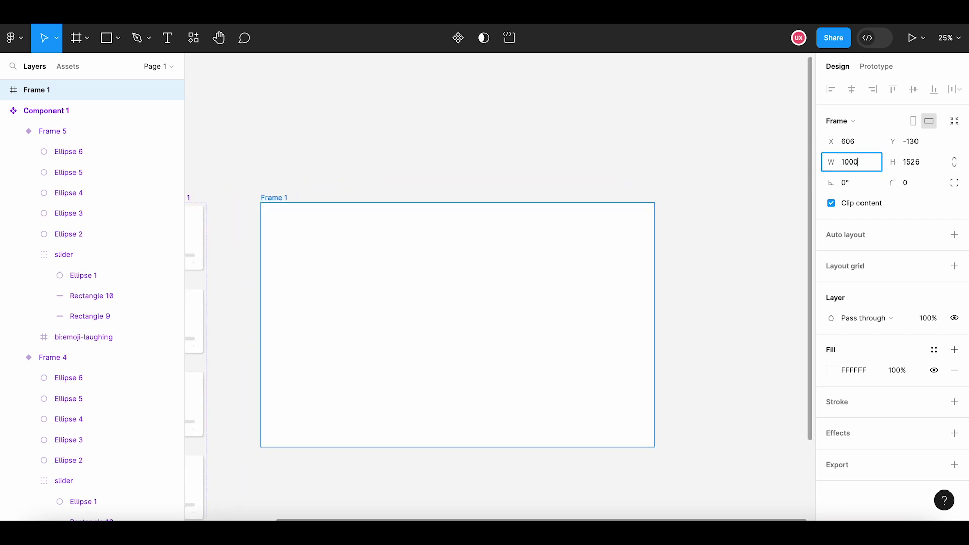
{"action": "key", "text": "Tab"}
{"action": "type", "text": "700"}
{"action": "key", "text": "Return"}
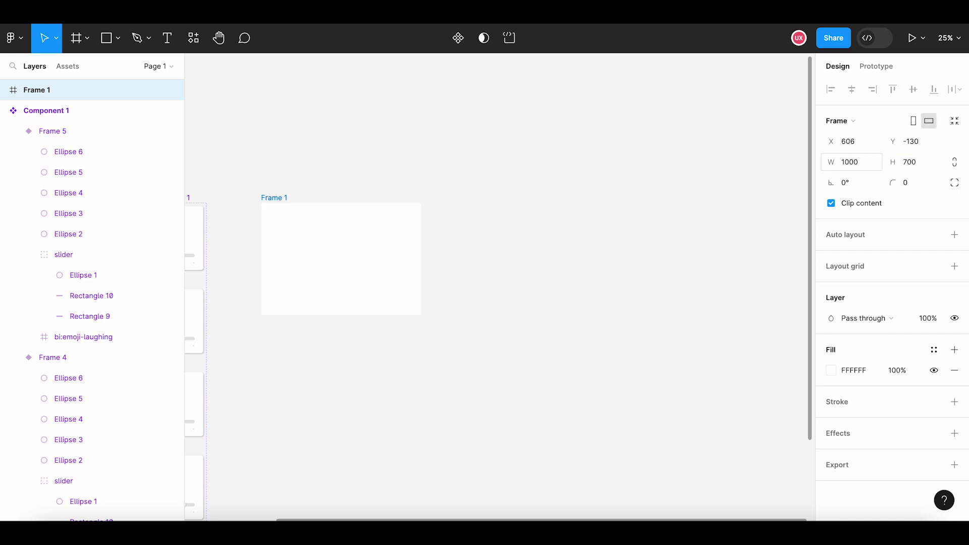
- Nudge Frame 1 slightly up and fill it with light pink F5CEF6 sampled from the swatches
{"action": "scroll", "coordinate": [392, 184], "scroll_direction": "left", "scroll_amount": 3}
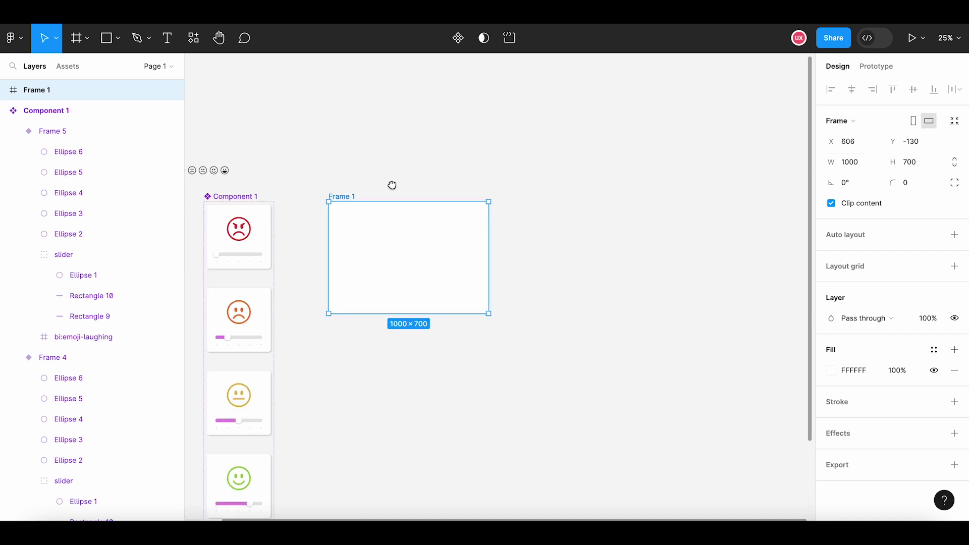
{"action": "scroll", "coordinate": [431, 179], "scroll_direction": "down", "scroll_amount": 2}
{"action": "scroll", "coordinate": [426, 188], "scroll_direction": "up", "scroll_amount": 1}
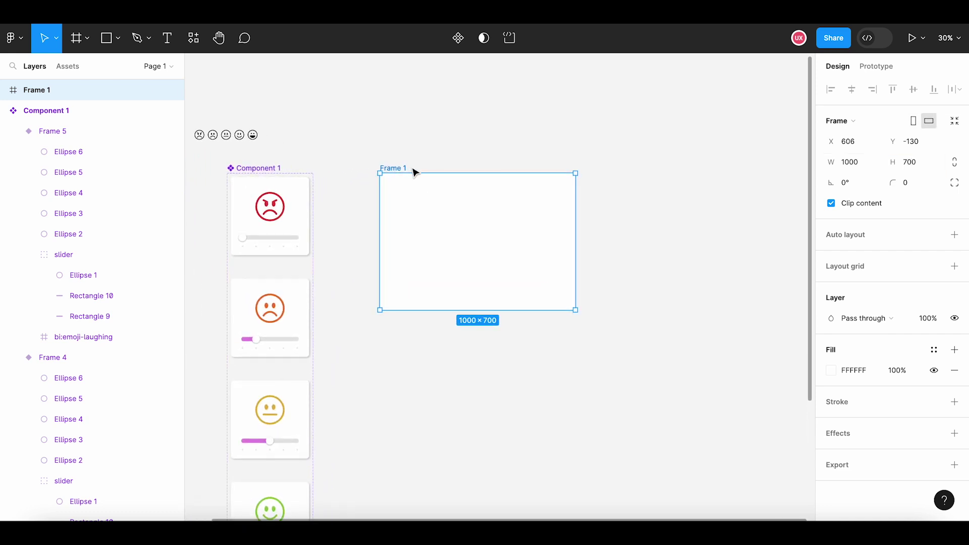
{"action": "left_click_drag", "start_coordinate": [401, 168], "coordinate": [400, 161]}
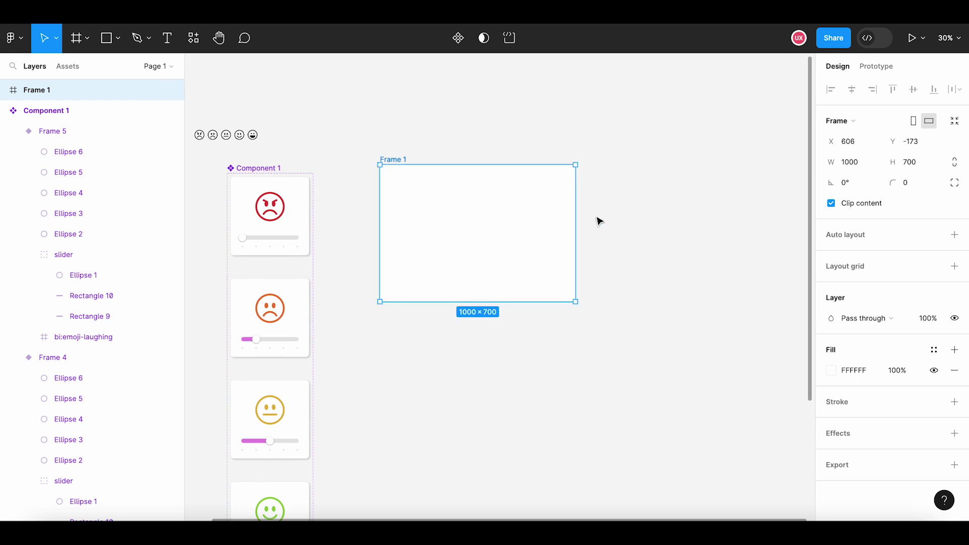
{"action": "scroll", "coordinate": [711, 293], "scroll_direction": "down", "scroll_amount": 2}
{"action": "left_click", "coordinate": [832, 371]}
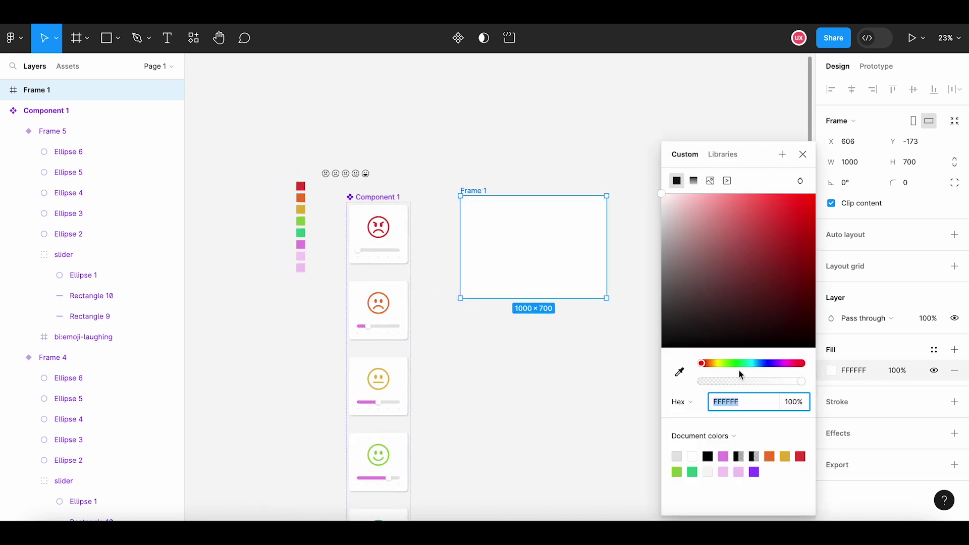
{"action": "left_click", "coordinate": [679, 372]}
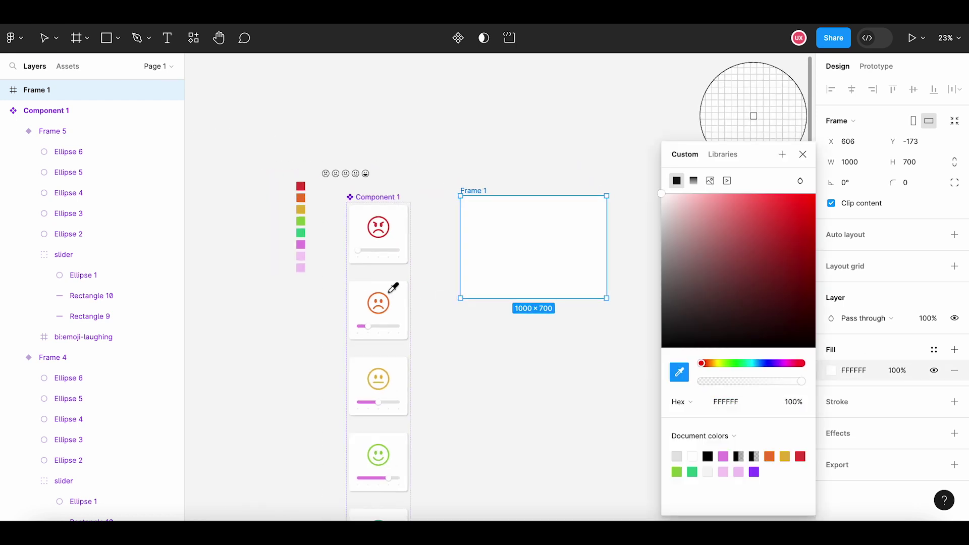
{"action": "left_click", "coordinate": [301, 256]}
{"action": "left_click", "coordinate": [506, 190]}
{"action": "scroll", "coordinate": [510, 210], "scroll_direction": "up", "scroll_amount": 5}
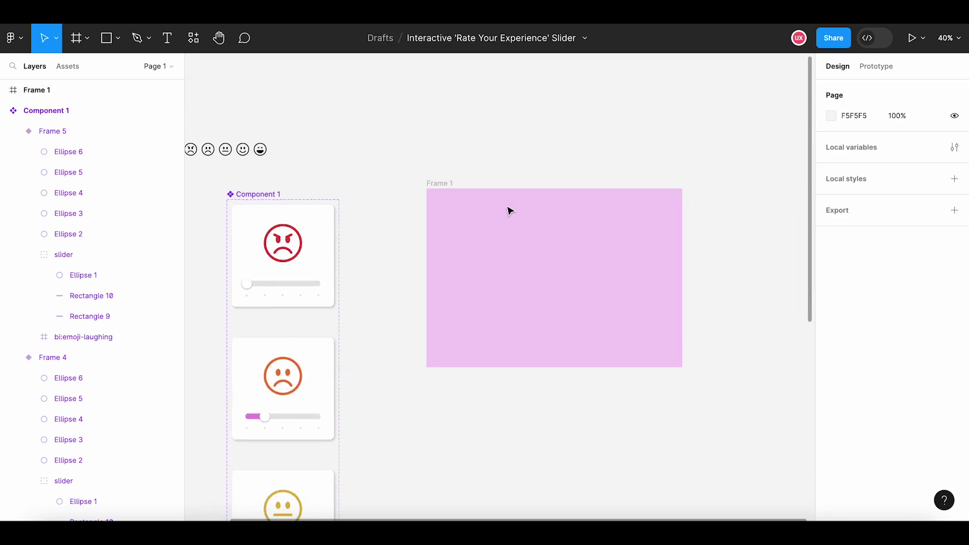
- Draw a 240×240 circle over Frame 1's top-left corner
{"action": "left_click", "coordinate": [389, 146]}
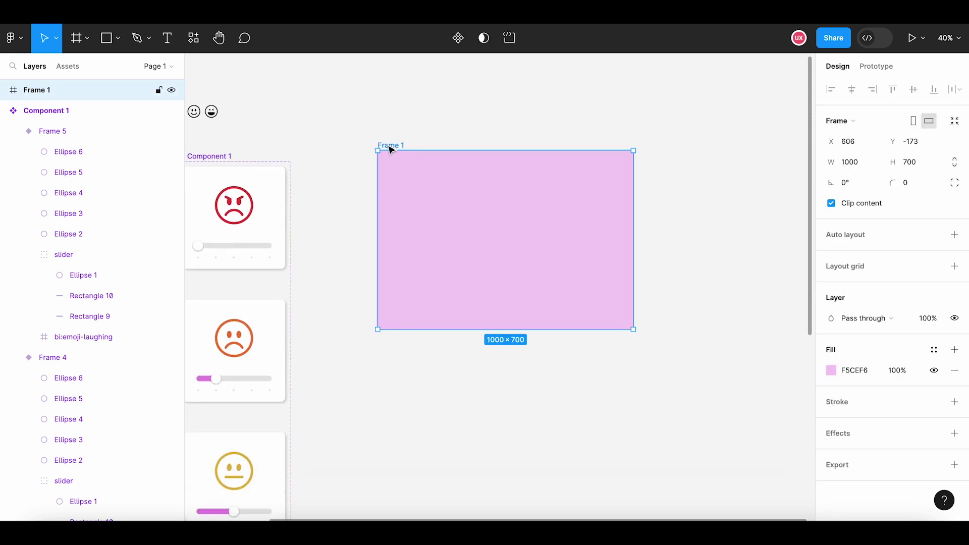
{"action": "left_click", "coordinate": [119, 37]}
{"action": "left_click", "coordinate": [104, 116]}
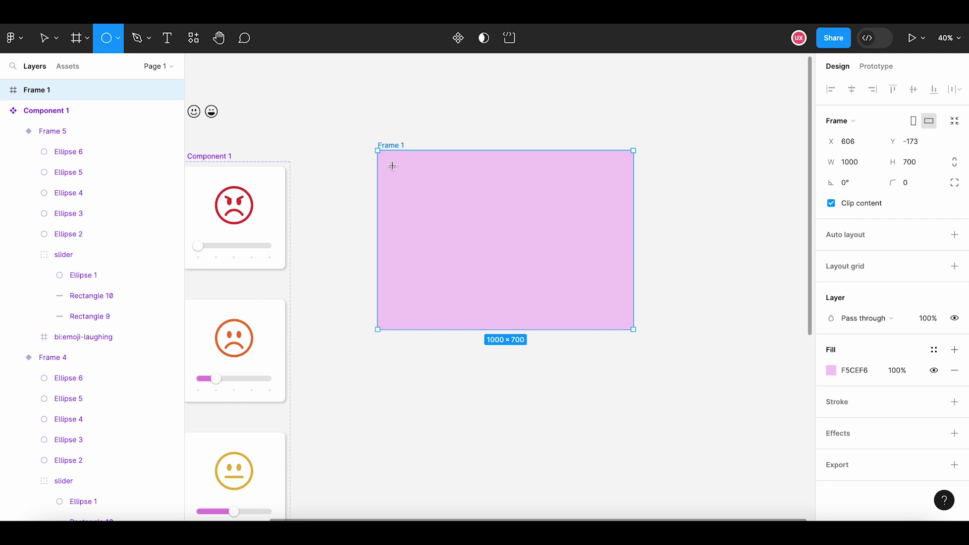
{"action": "left_click_drag", "start_coordinate": [371, 160], "coordinate": [432, 225]}
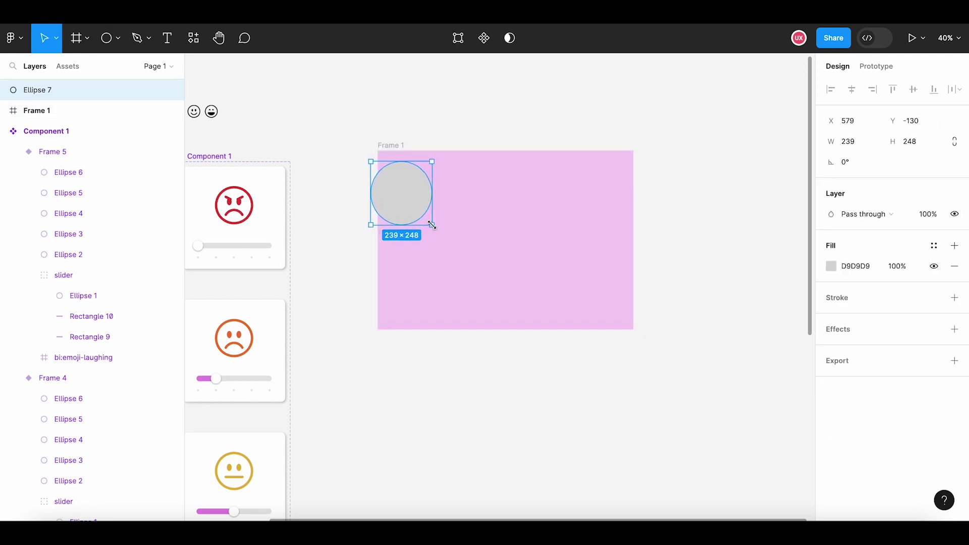
{"action": "left_click", "coordinate": [848, 142]}
{"action": "type", "text": "240"}
{"action": "key", "text": "Tab"}
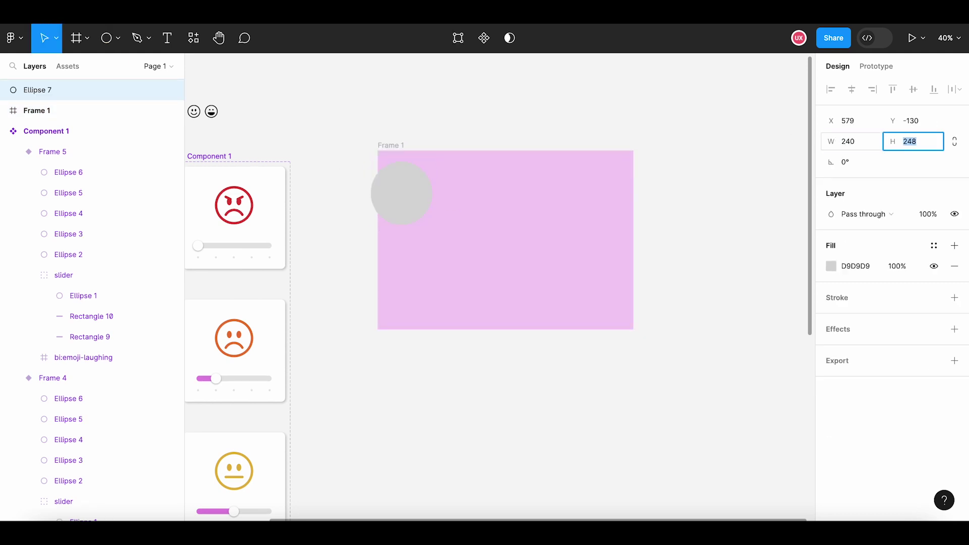
{"action": "type", "text": "240"}
{"action": "key", "text": "Return"}
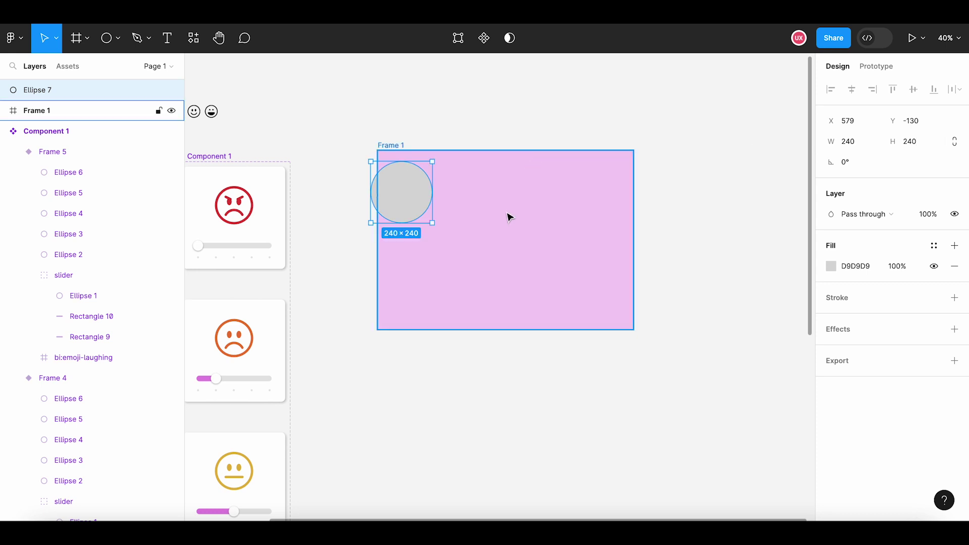
- Nest the new circle inside Frame 1 in the layers list
{"action": "left_click", "coordinate": [397, 146]}
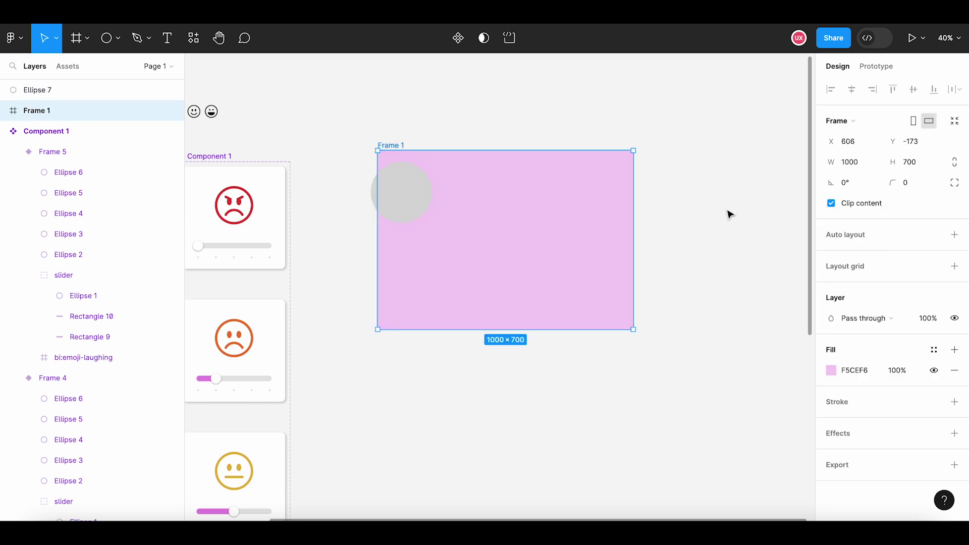
{"action": "left_click_drag", "start_coordinate": [48, 90], "coordinate": [44, 110]}
{"action": "left_click", "coordinate": [423, 192]}
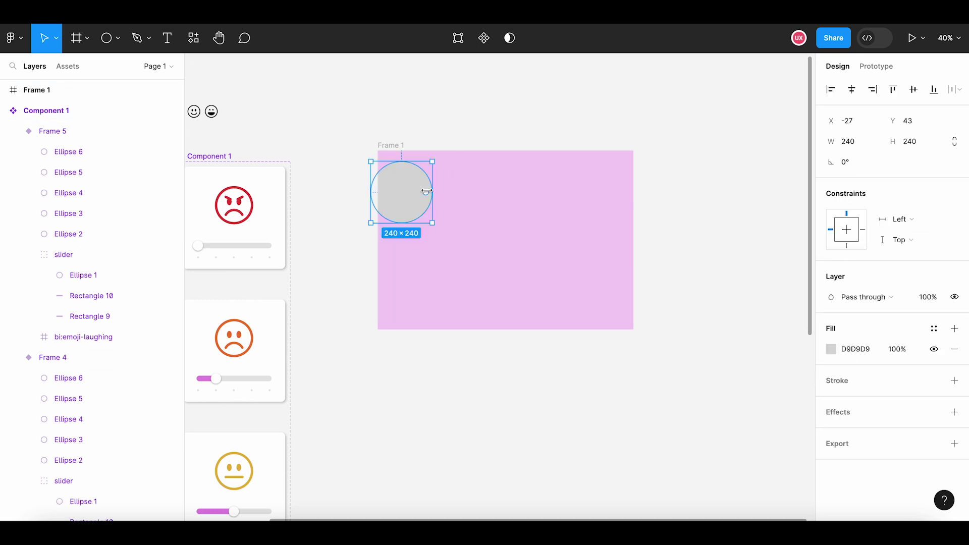
{"action": "left_click", "coordinate": [399, 147]}
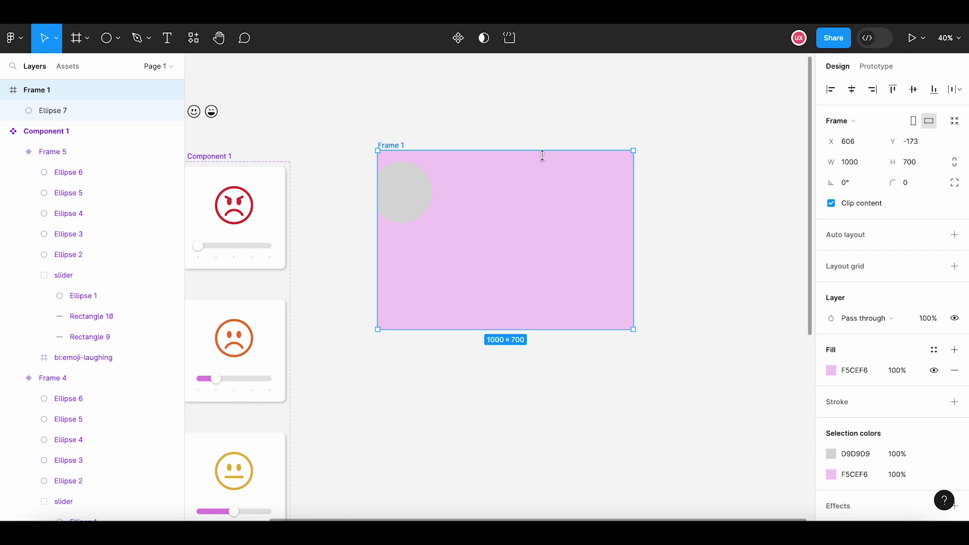
{"action": "left_click", "coordinate": [404, 190]}
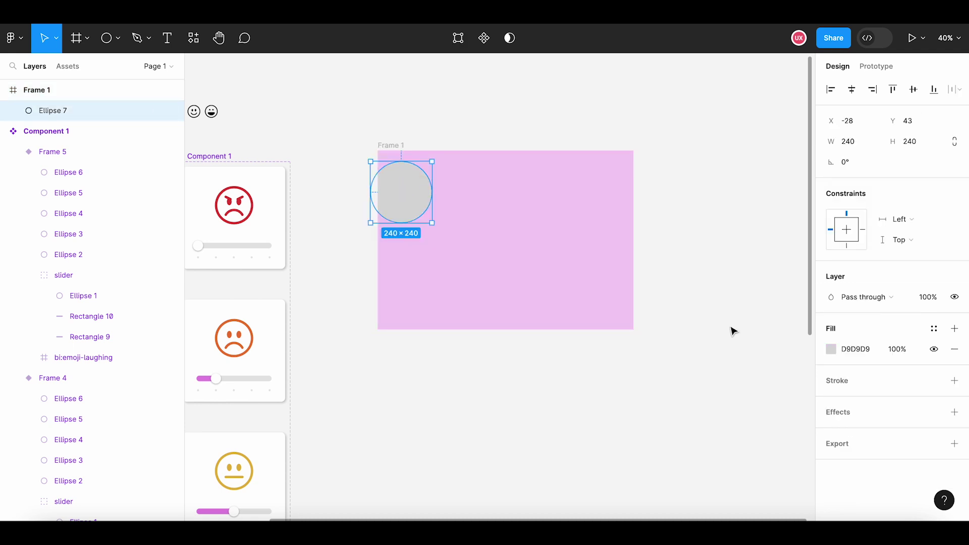
- Fill the circle with the pale pink F2C7F3 using the eyedropper
{"action": "left_click", "coordinate": [831, 349]}
{"action": "left_click", "coordinate": [680, 376]}
{"action": "scroll", "coordinate": [547, 366], "scroll_direction": "down", "scroll_amount": 5, "text": "ctrl"}
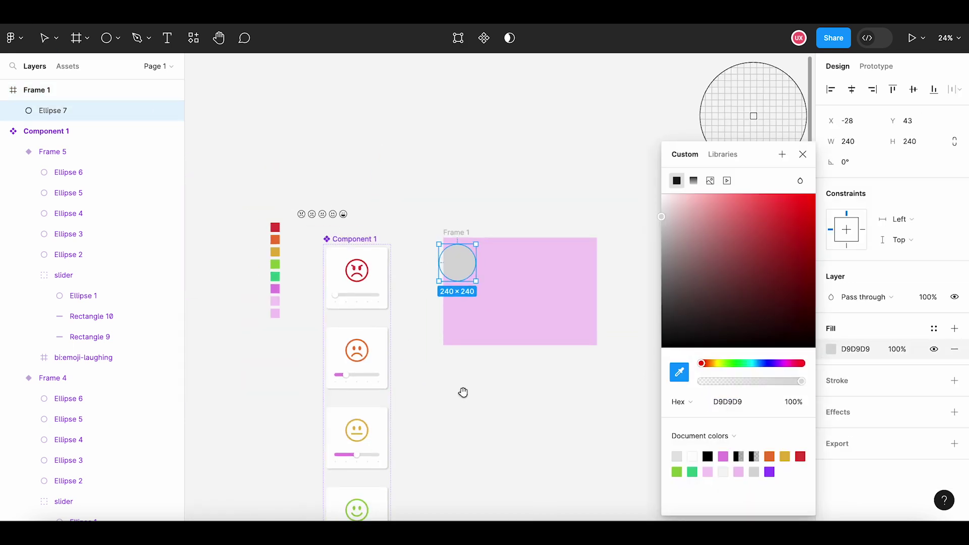
{"action": "scroll", "coordinate": [463, 391], "scroll_direction": "left", "scroll_amount": 1}
{"action": "scroll", "coordinate": [294, 318], "scroll_direction": "up", "scroll_amount": 5, "text": "ctrl"}
{"action": "left_click", "coordinate": [300, 301]}
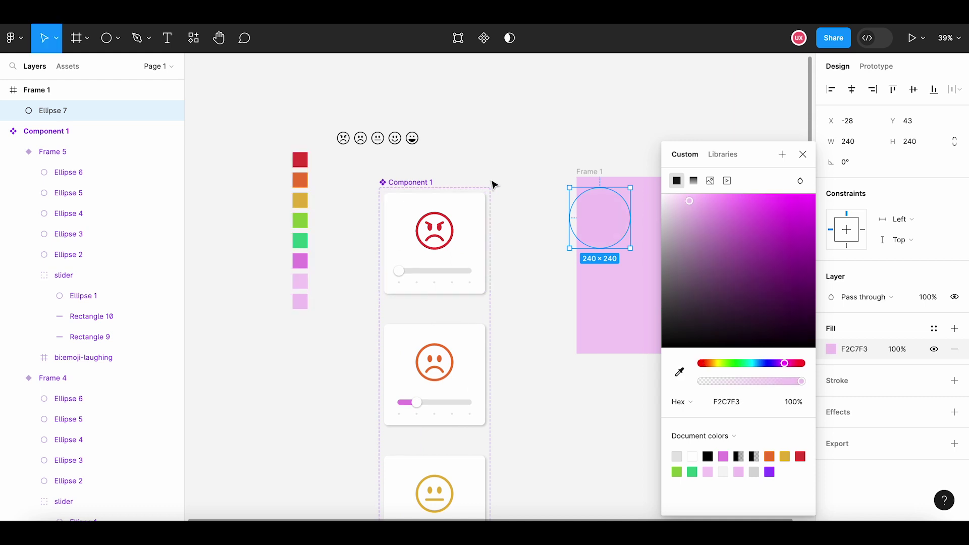
{"action": "left_click", "coordinate": [530, 147]}
{"action": "left_click_drag", "start_coordinate": [530, 147], "coordinate": [362, 140]}
- Duplicate the pink circle to Frame 1's top-right corner
{"action": "left_click", "coordinate": [395, 209]}
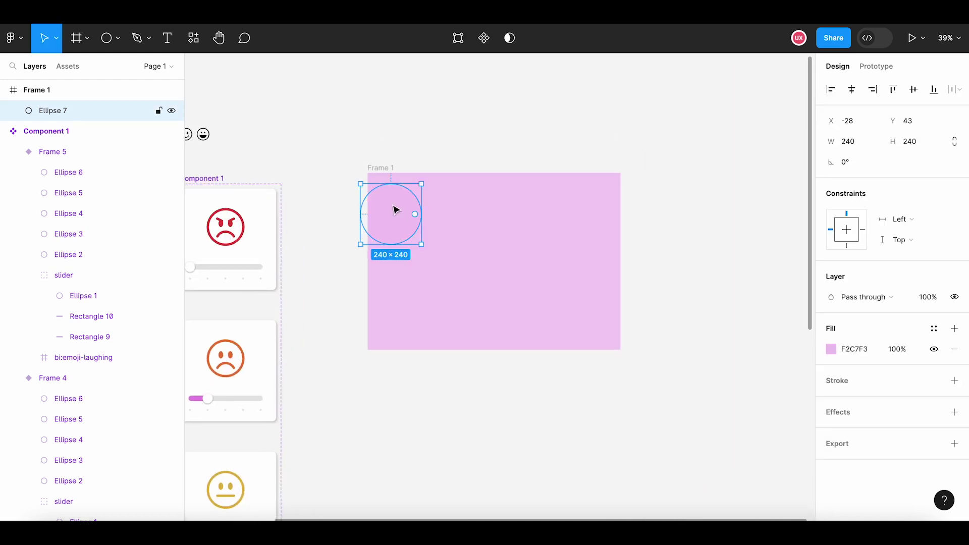
{"action": "key", "text": "ctrl+d"}
{"action": "left_click_drag", "start_coordinate": [395, 210], "coordinate": [492, 354]}
- Add a third copy scaled proportionally to 320 width, centred on Frame 1's bottom edge
{"action": "key", "text": "ctrl+d"}
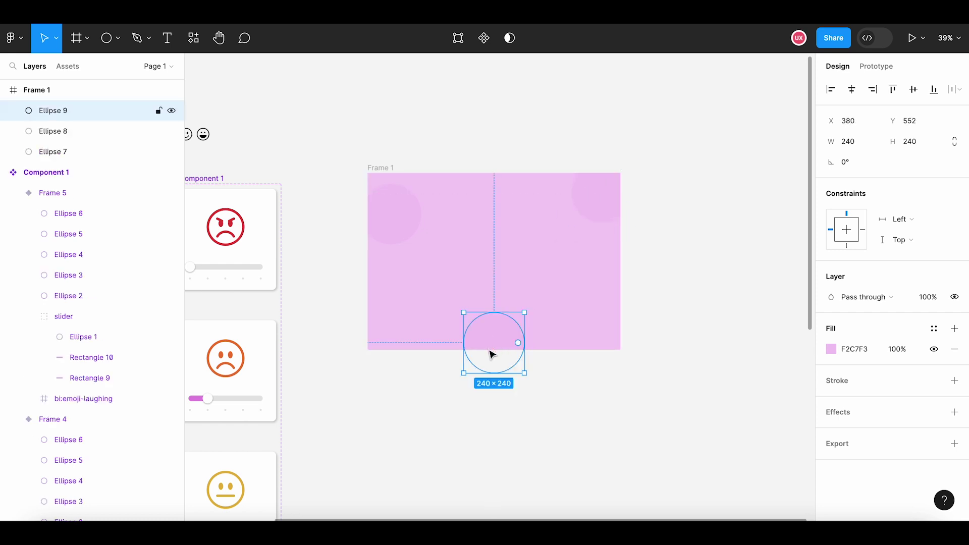
{"action": "left_click", "coordinate": [865, 145]}
{"action": "left_click", "coordinate": [955, 144]}
{"action": "left_click", "coordinate": [854, 145]}
{"action": "type", "text": "32"}
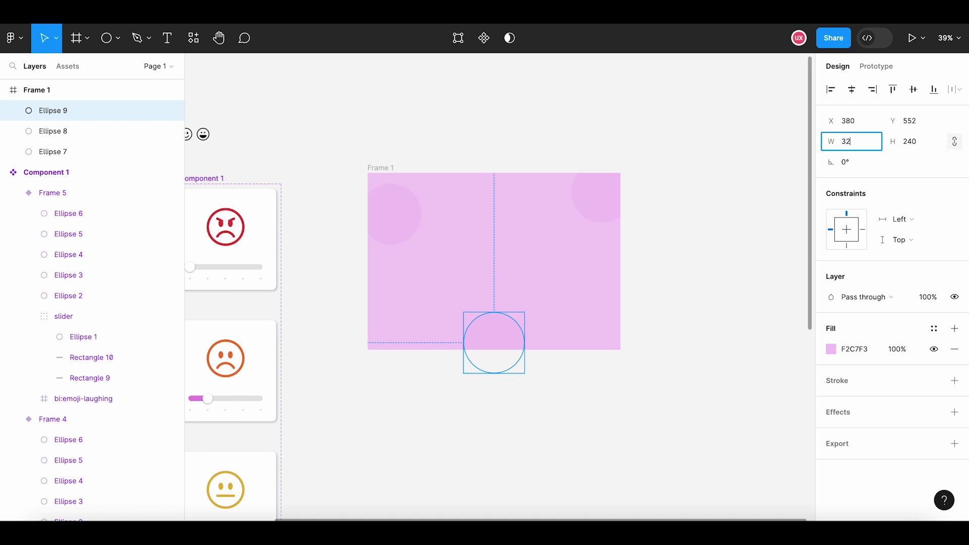
{"action": "type", "text": "0"}
{"action": "key", "text": "Return"}
{"action": "left_click_drag", "start_coordinate": [488, 357], "coordinate": [510, 346]}
{"action": "mouse_move", "coordinate": [520, 348]}
{"action": "left_mouse_down"}
{"action": "mouse_move", "coordinate": [499, 351]}
{"action": "mouse_move", "coordinate": [508, 350]}
{"action": "left_mouse_up"}
{"action": "left_click", "coordinate": [677, 301]}
{"action": "scroll", "coordinate": [679, 300], "scroll_direction": "down", "scroll_amount": 3}
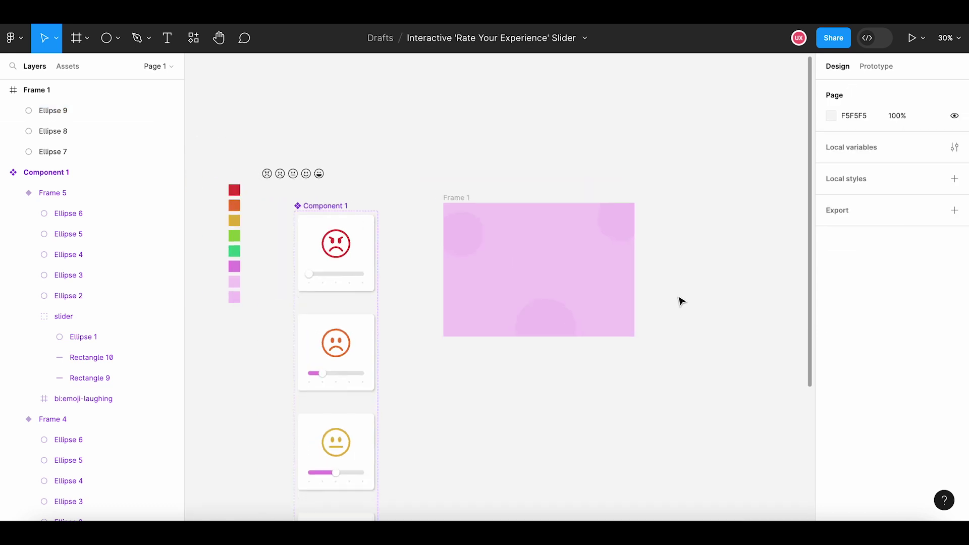
{"action": "scroll", "coordinate": [419, 269], "scroll_direction": "up", "scroll_amount": 5}
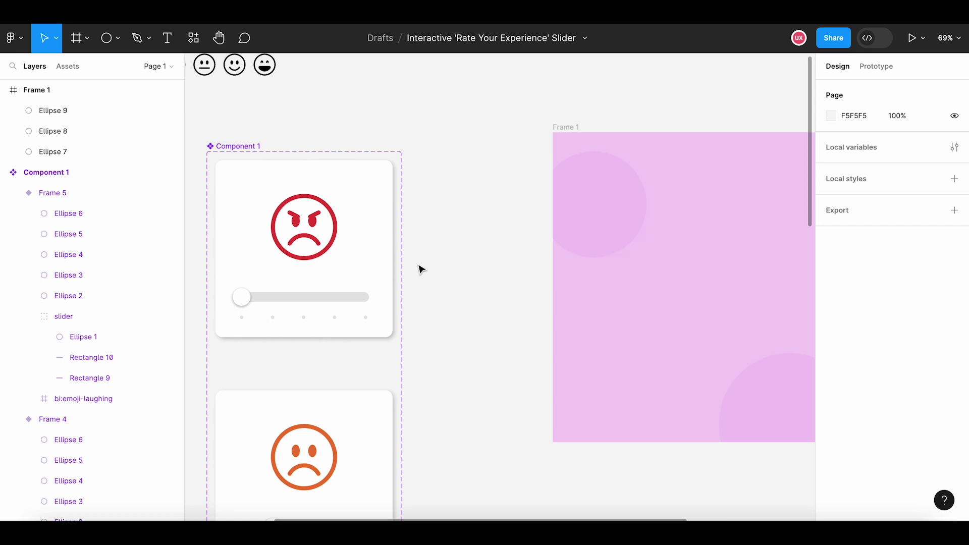
- Drag a Component 1 instance from Assets into the centre of Frame 1
{"action": "scroll", "coordinate": [419, 267], "scroll_direction": "down", "scroll_amount": 3}
{"action": "left_click", "coordinate": [359, 260]}
{"action": "scroll", "coordinate": [405, 244], "scroll_direction": "right", "scroll_amount": 3}
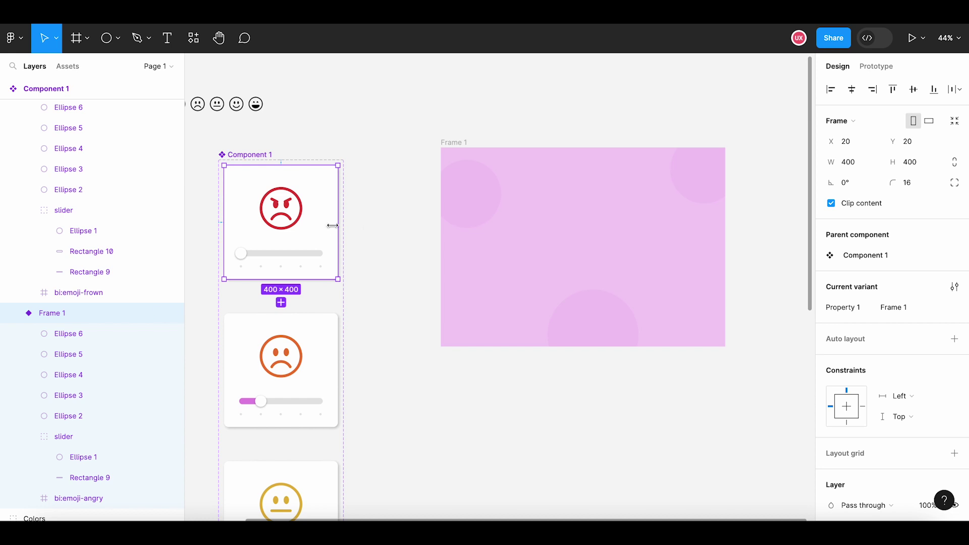
{"action": "left_click", "coordinate": [459, 144]}
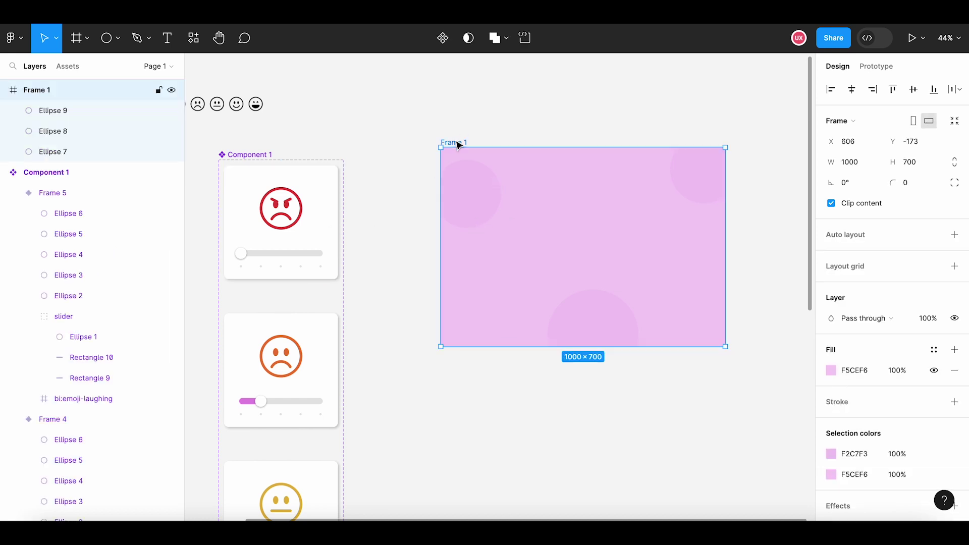
{"action": "left_click", "coordinate": [70, 67]}
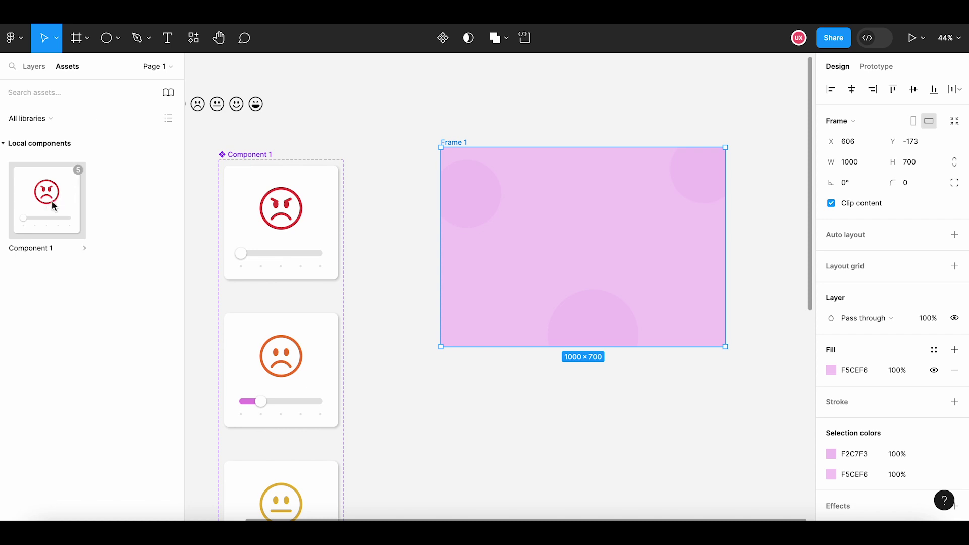
{"action": "left_click_drag", "start_coordinate": [155, 221], "coordinate": [585, 251]}
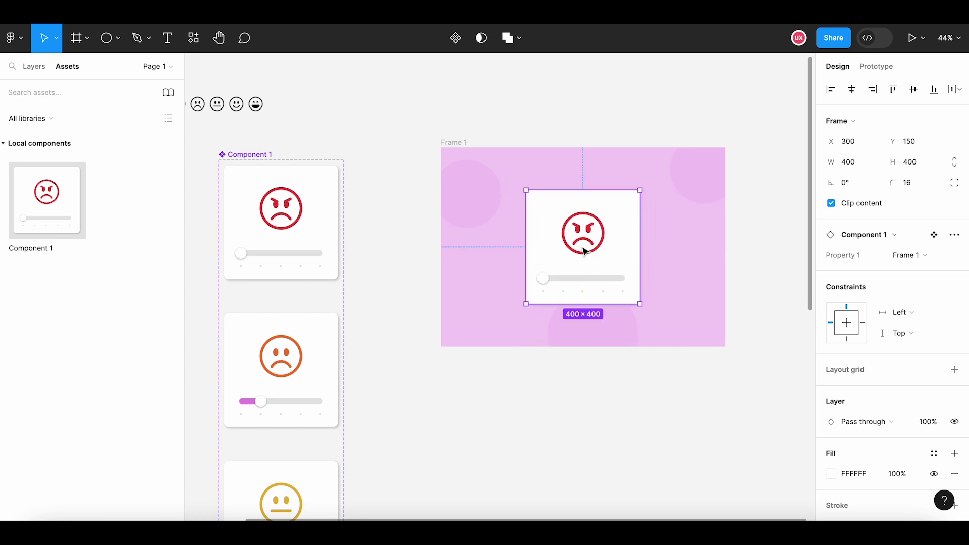
- Shift the bottom background circle slightly right and up
{"action": "left_click", "coordinate": [594, 331]}
{"action": "left_click_drag", "start_coordinate": [593, 335], "coordinate": [622, 330]}
{"action": "left_click", "coordinate": [752, 267]}
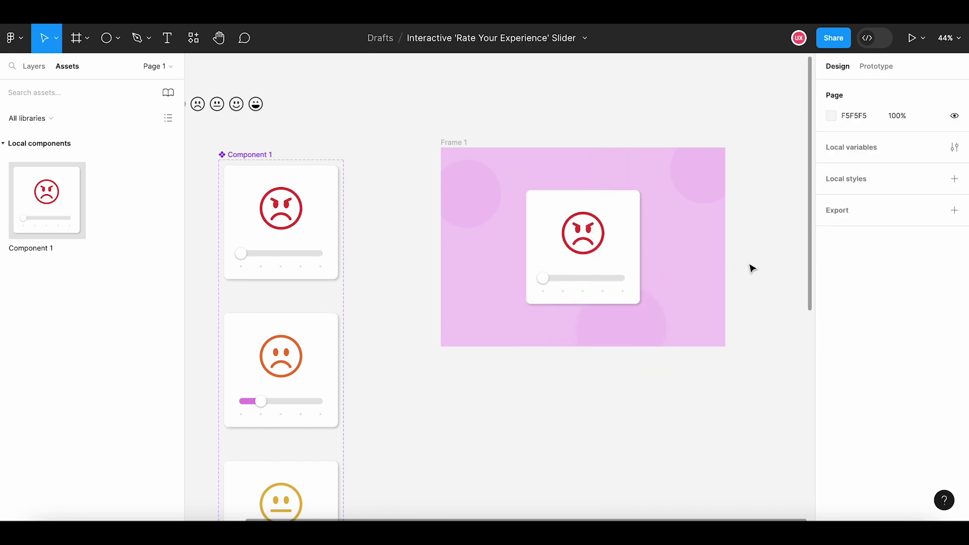
{"action": "scroll", "coordinate": [629, 301], "scroll_direction": "up", "scroll_amount": 3}
{"action": "left_click_drag", "start_coordinate": [674, 304], "coordinate": [607, 325]}
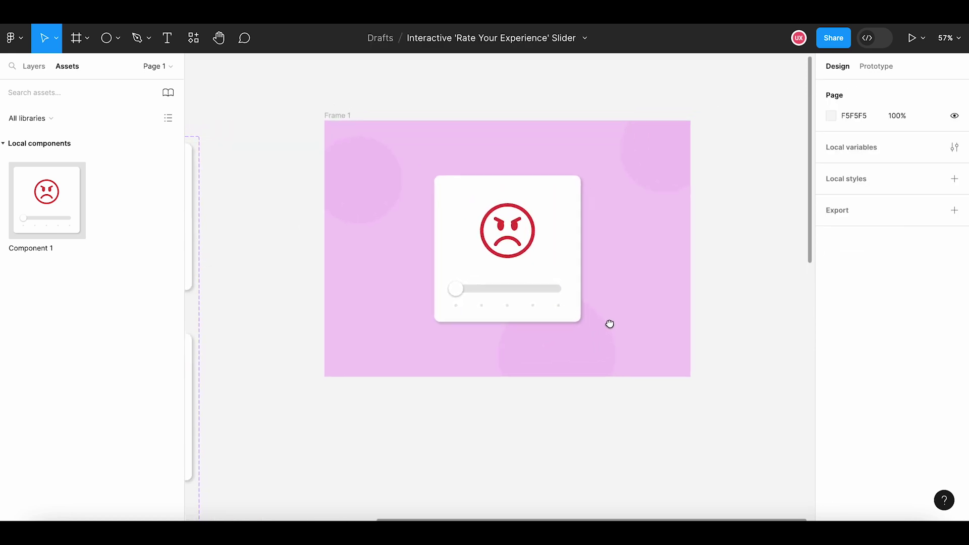
{"action": "scroll", "coordinate": [607, 327], "scroll_direction": "down", "scroll_amount": 3}
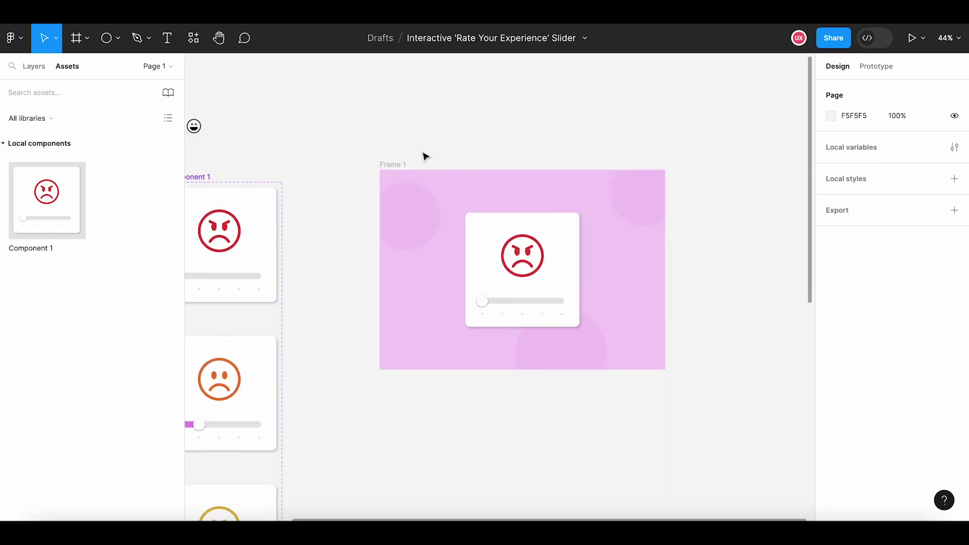
{"action": "left_click", "coordinate": [404, 166]}
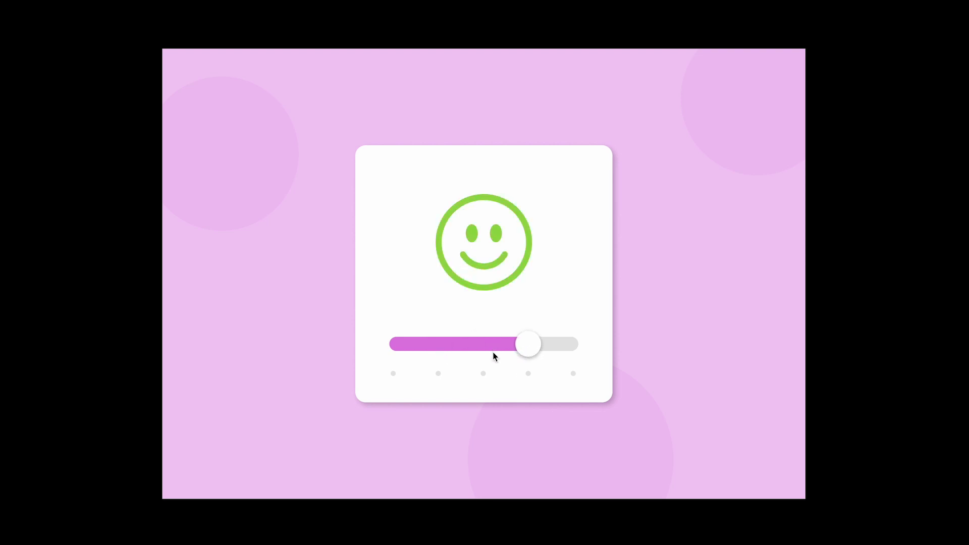
{"action": "left_click", "coordinate": [525, 343]}
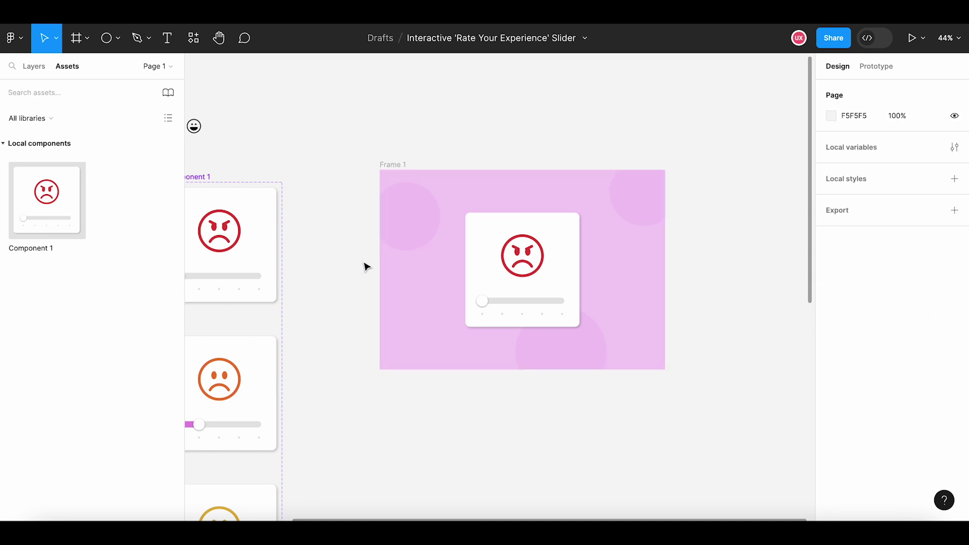
- Add four more variants below the laughing-face card in Component 1
{"action": "scroll", "coordinate": [367, 273], "scroll_direction": "down", "scroll_amount": 6}
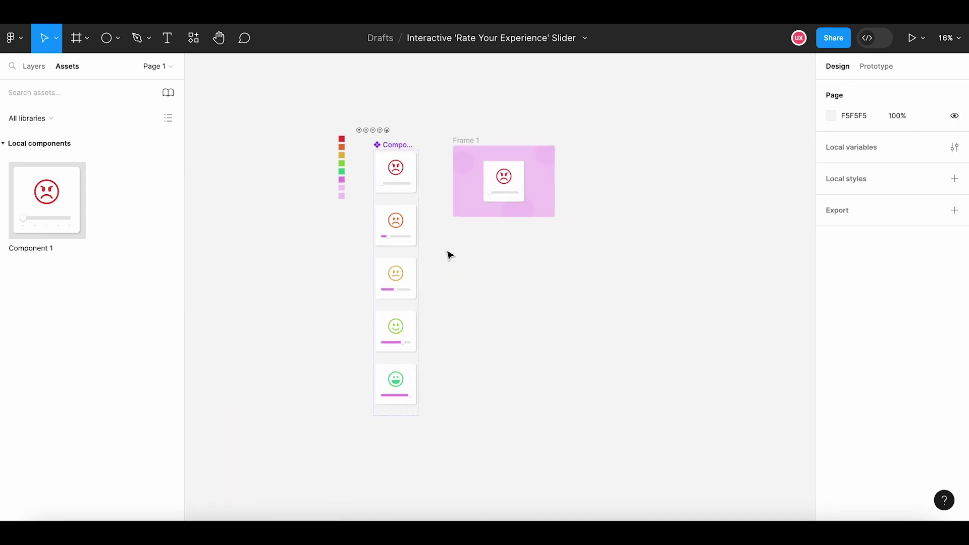
{"action": "scroll", "coordinate": [437, 344], "scroll_direction": "up", "scroll_amount": 2}
{"action": "scroll", "coordinate": [441, 340], "scroll_direction": "down", "scroll_amount": 5}
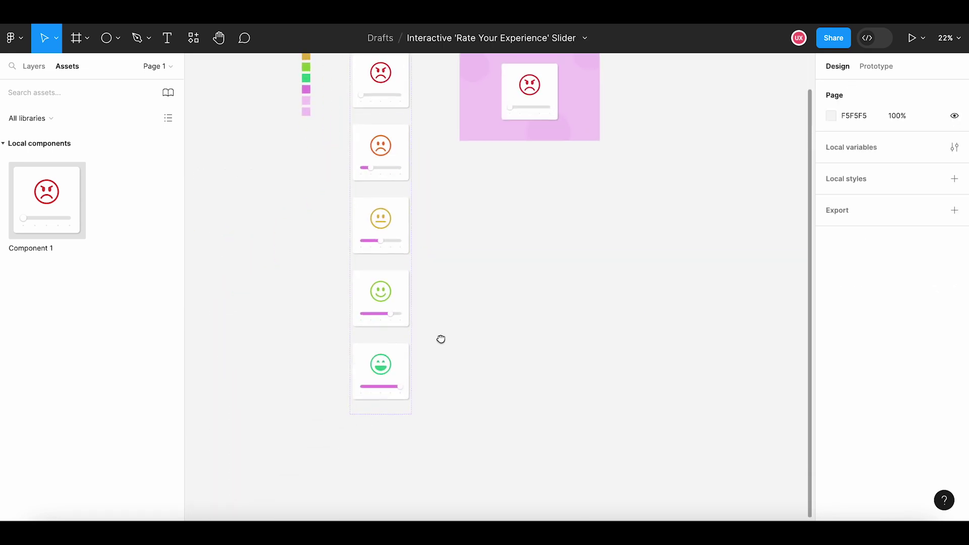
{"action": "left_click", "coordinate": [374, 308]}
{"action": "scroll", "coordinate": [411, 242], "scroll_direction": "up", "scroll_amount": 3}
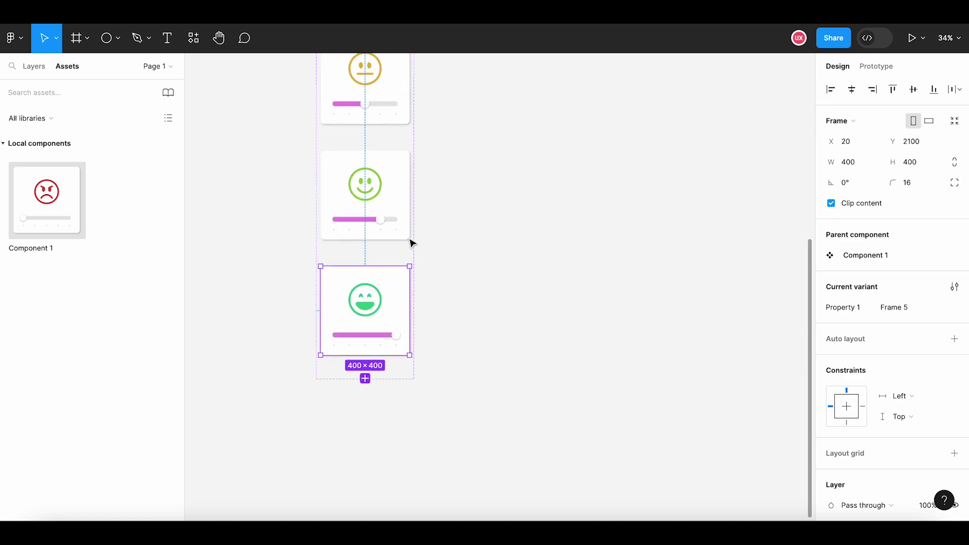
{"action": "left_click", "coordinate": [363, 217]}
{"action": "left_click", "coordinate": [364, 263]}
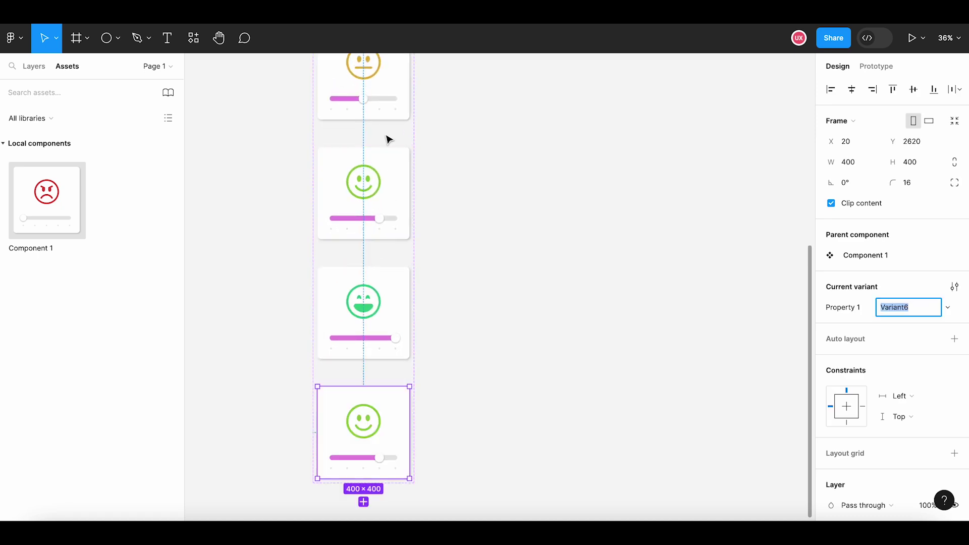
{"action": "left_click", "coordinate": [381, 109]}
{"action": "left_click", "coordinate": [364, 146]}
{"action": "left_click", "coordinate": [482, 164]}
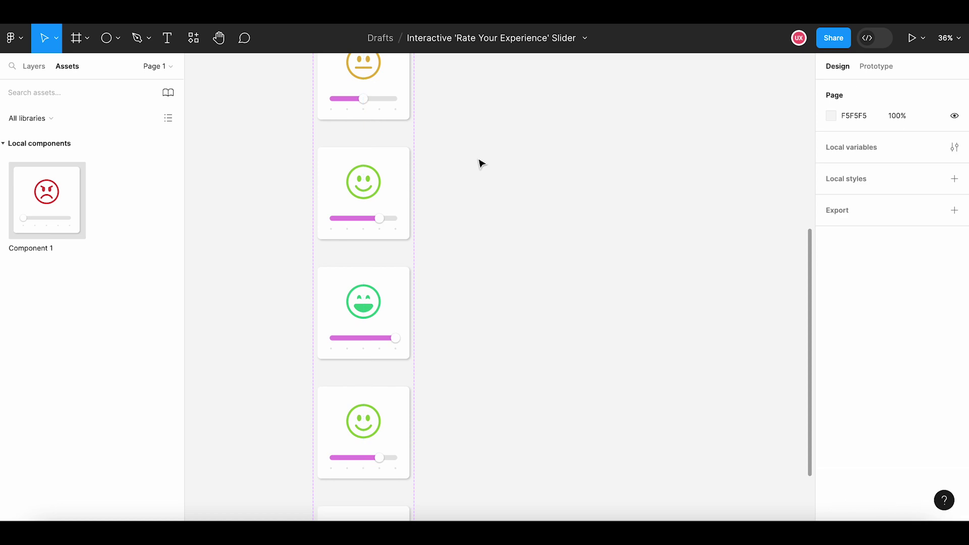
- Review the full variant stack from the angry face down to the new sad face
{"action": "left_click_drag", "start_coordinate": [482, 164], "coordinate": [504, 343]}
{"action": "left_click", "coordinate": [415, 158]}
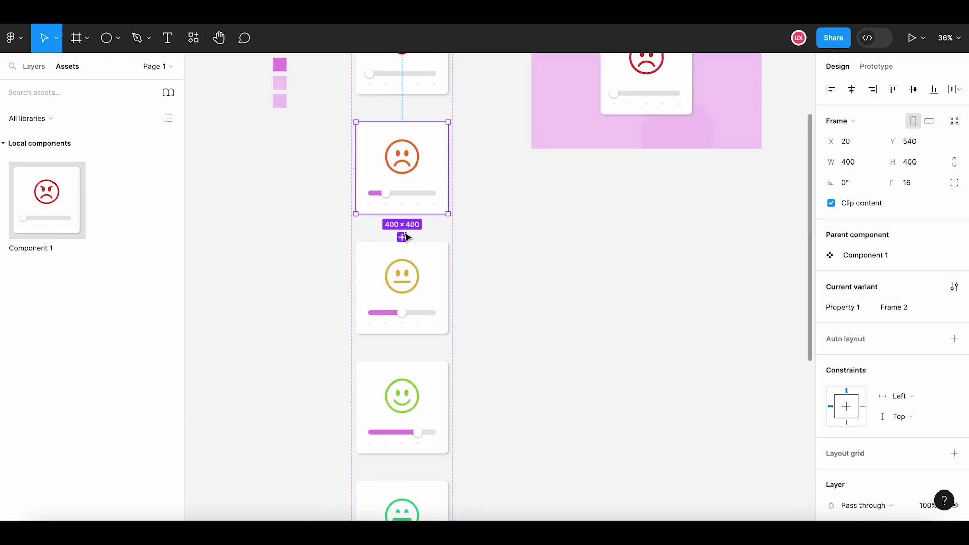
{"action": "left_click", "coordinate": [499, 216]}
{"action": "left_click_drag", "start_coordinate": [490, 164], "coordinate": [491, 268]}
{"action": "left_click", "coordinate": [399, 162]}
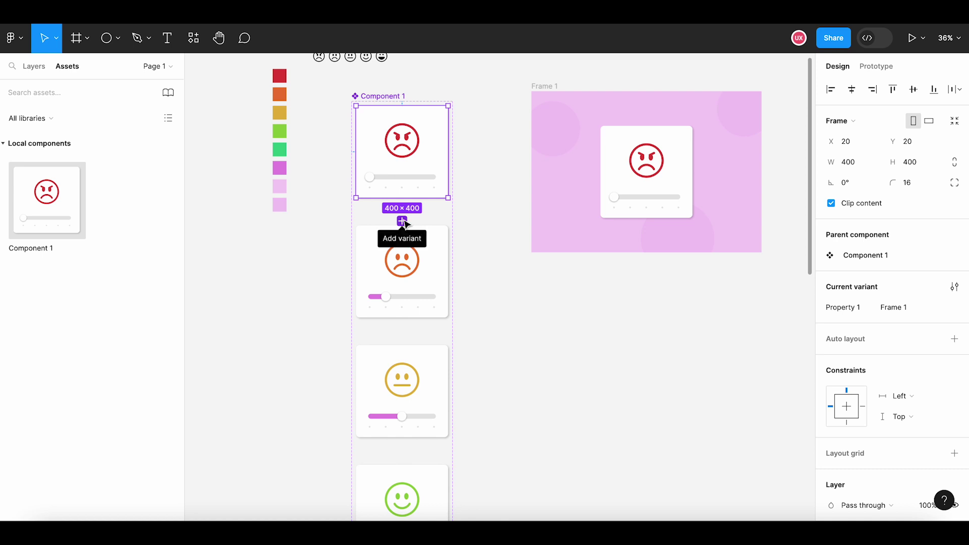
{"action": "left_click", "coordinate": [505, 321]}
{"action": "left_click_drag", "start_coordinate": [505, 400], "coordinate": [506, 139]}
{"action": "scroll", "coordinate": [498, 293], "scroll_direction": "down", "scroll_amount": 1}
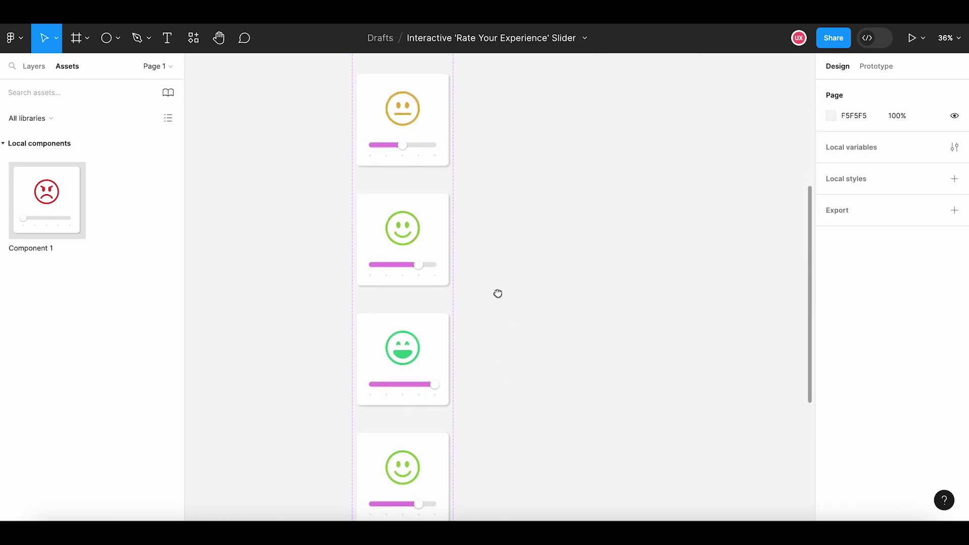
{"action": "scroll", "coordinate": [498, 293], "scroll_direction": "down", "scroll_amount": 5}
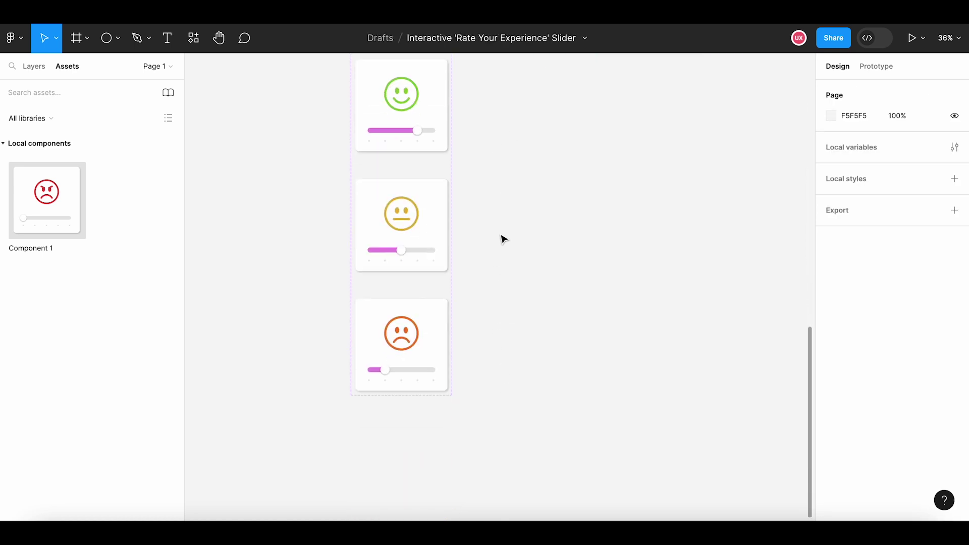
{"action": "scroll", "coordinate": [502, 158], "scroll_direction": "up", "scroll_amount": 4}
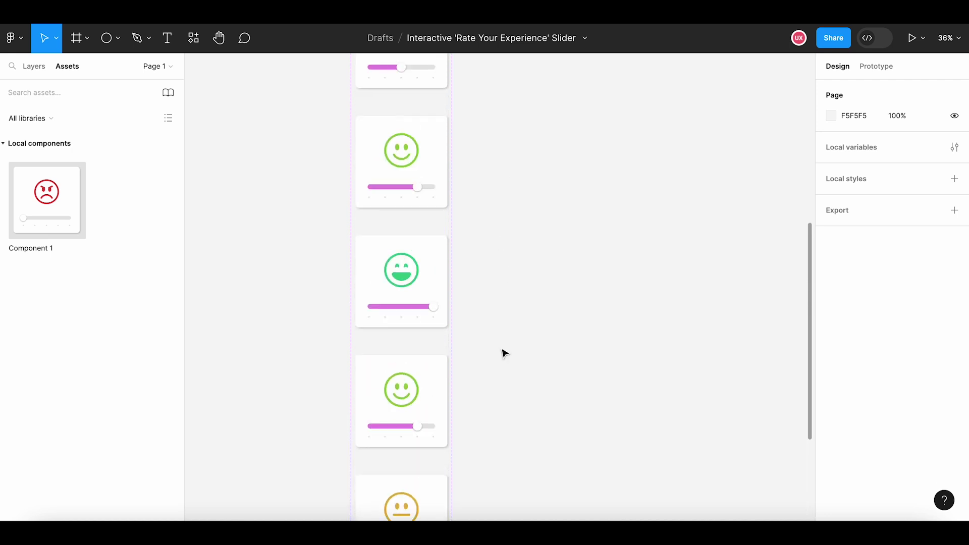
{"action": "scroll", "coordinate": [504, 352], "scroll_direction": "down", "scroll_amount": 3}
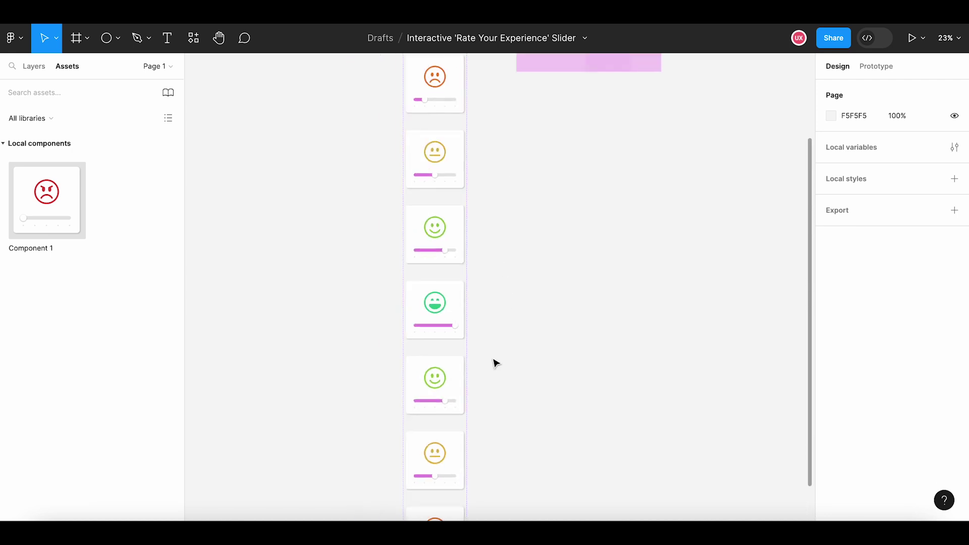
- Link the very-happy knob to the happy card with Smart animate, Ease in and out back, 300ms
{"action": "left_click", "coordinate": [877, 67]}
{"action": "scroll", "coordinate": [431, 284], "scroll_direction": "up", "scroll_amount": 5}
{"action": "left_click", "coordinate": [407, 214]}
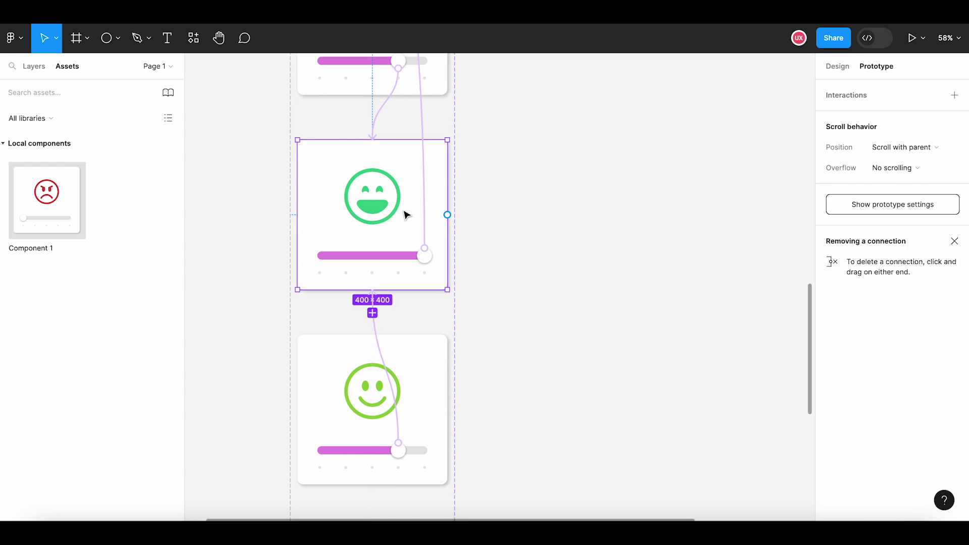
{"action": "scroll", "coordinate": [555, 236], "scroll_direction": "down", "scroll_amount": 3}
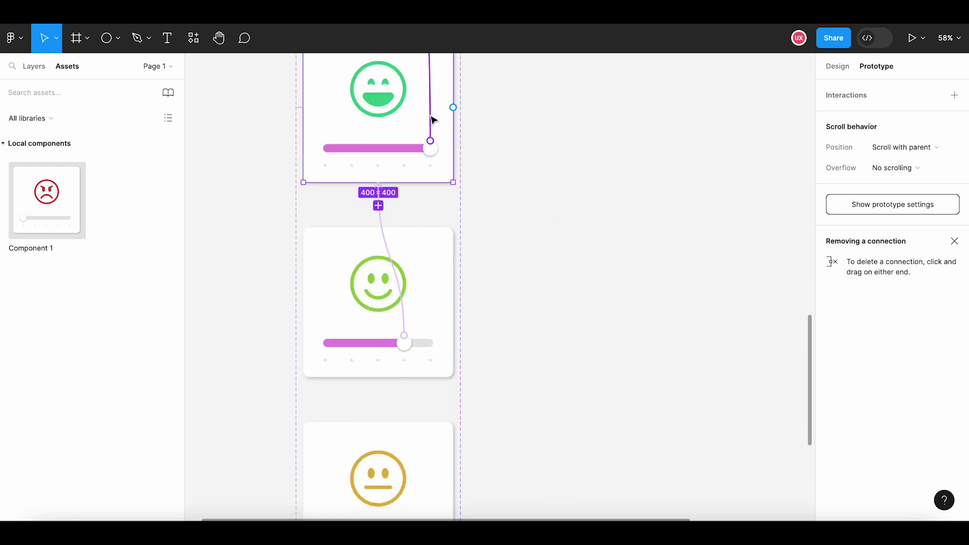
{"action": "left_click_drag", "start_coordinate": [430, 140], "coordinate": [563, 193]}
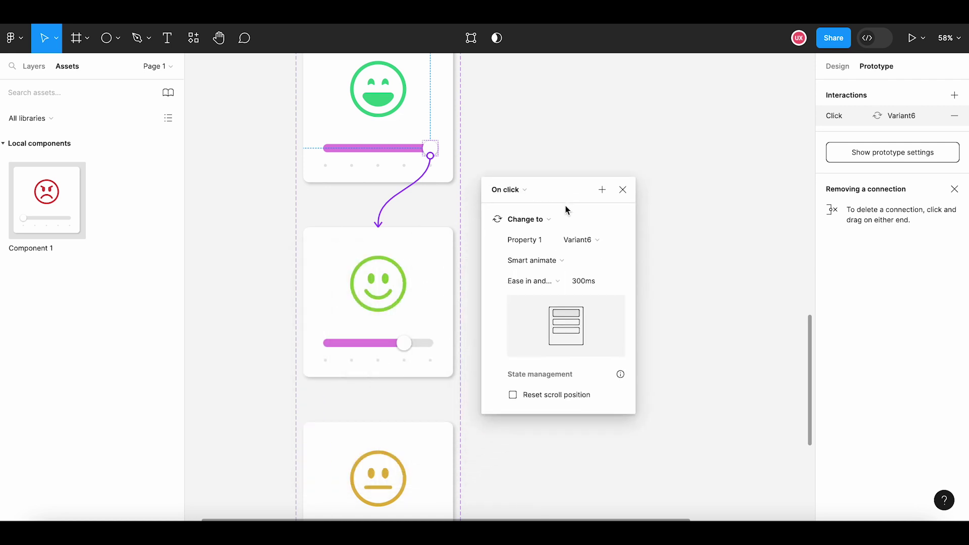
{"action": "left_click", "coordinate": [559, 281]}
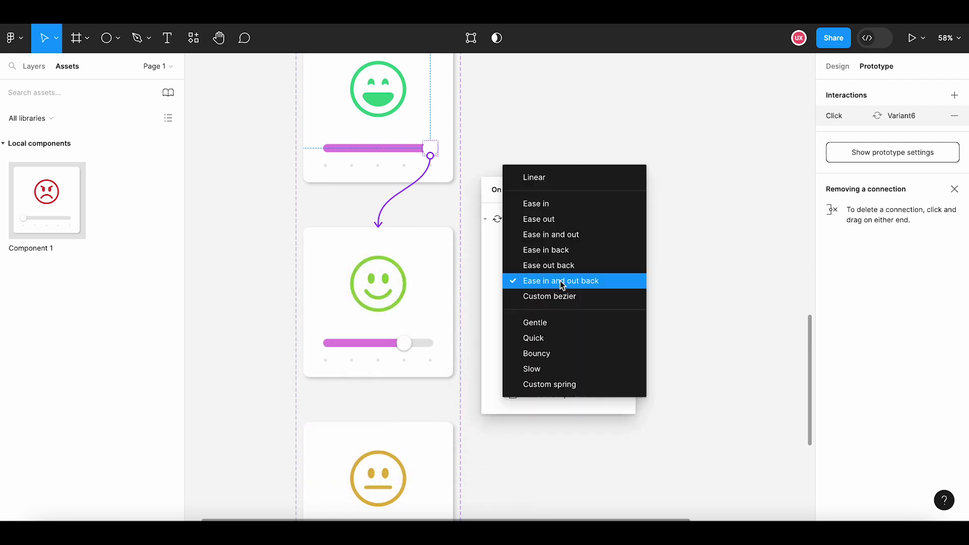
{"action": "left_click", "coordinate": [588, 287]}
{"action": "left_click", "coordinate": [622, 188]}
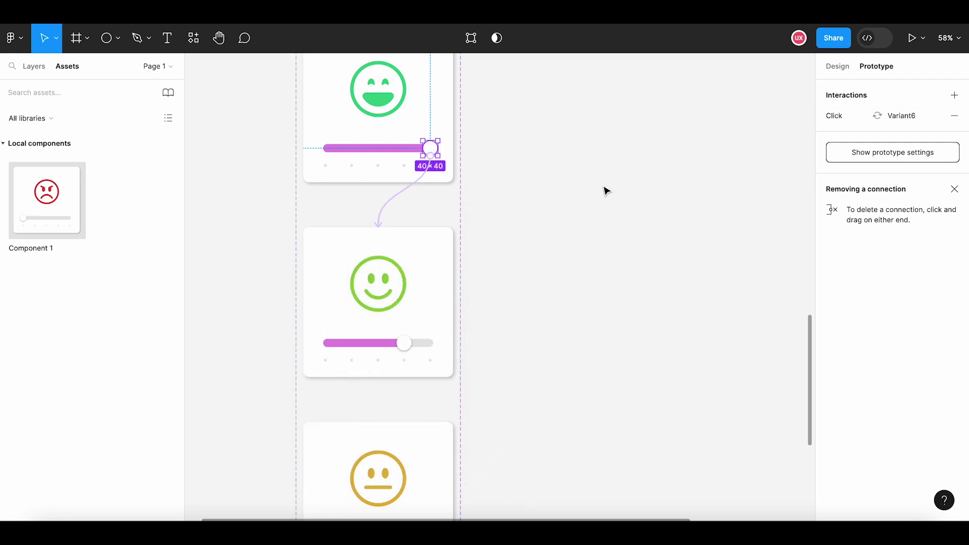
- Link the happy knob to the neutral card and the neutral knob to the sad card
{"action": "left_click", "coordinate": [399, 254]}
{"action": "scroll", "coordinate": [550, 252], "scroll_direction": "down", "scroll_amount": 3}
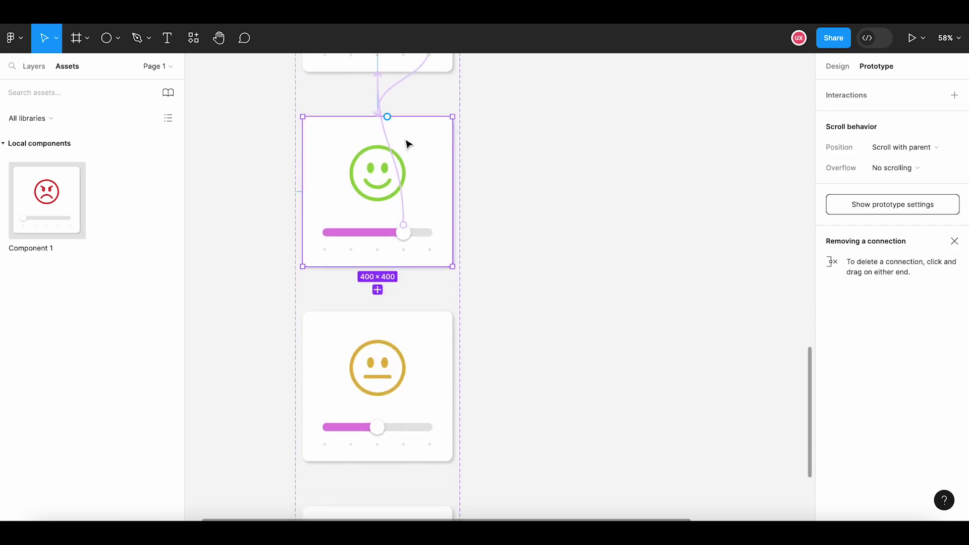
{"action": "left_click", "coordinate": [403, 233]}
{"action": "left_click_drag", "start_coordinate": [403, 240], "coordinate": [403, 325]}
{"action": "left_click", "coordinate": [534, 316]}
{"action": "scroll", "coordinate": [539, 283], "scroll_direction": "down", "scroll_amount": 4}
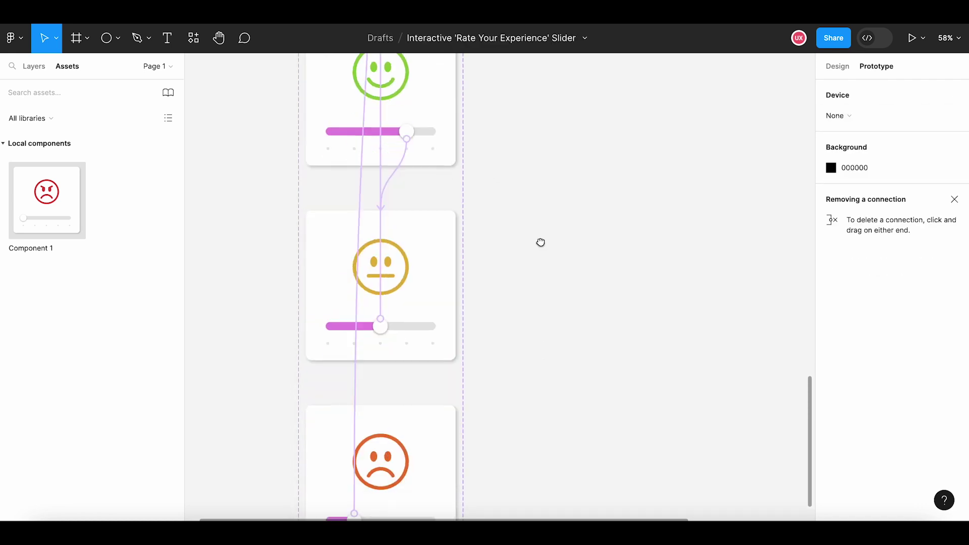
{"action": "left_click", "coordinate": [441, 233]}
{"action": "left_click_drag", "start_coordinate": [389, 159], "coordinate": [419, 364]}
{"action": "left_click", "coordinate": [533, 354]}
{"action": "scroll", "coordinate": [538, 309], "scroll_direction": "down", "scroll_amount": 3}
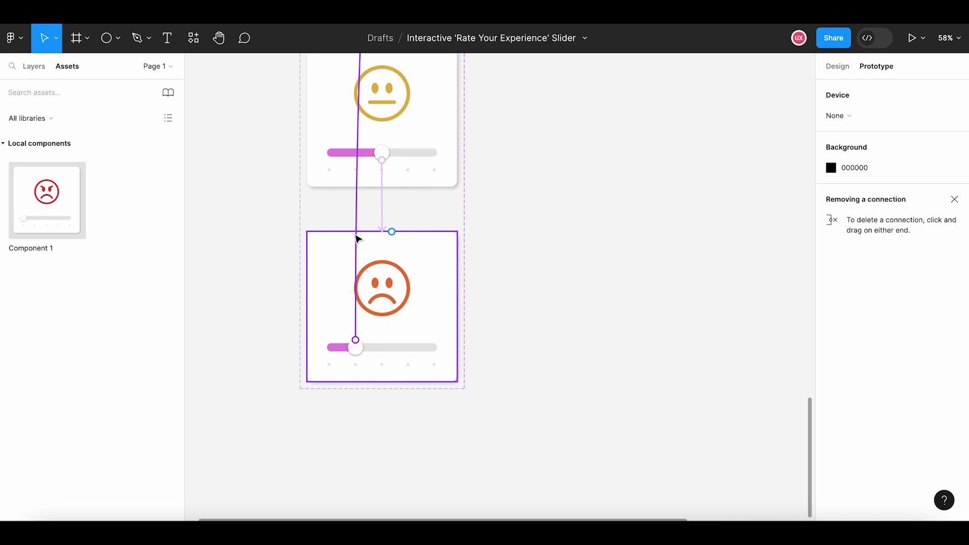
- Verify the sad card's knob interaction loops back to the angry card
{"action": "left_click_drag", "start_coordinate": [543, 162], "coordinate": [540, 379]}
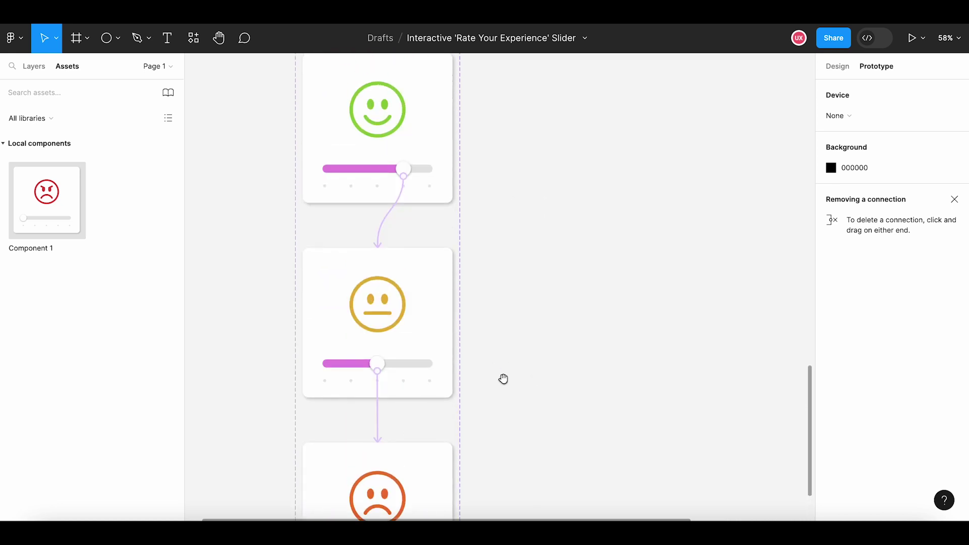
{"action": "scroll", "coordinate": [503, 379], "scroll_direction": "down", "scroll_amount": 4}
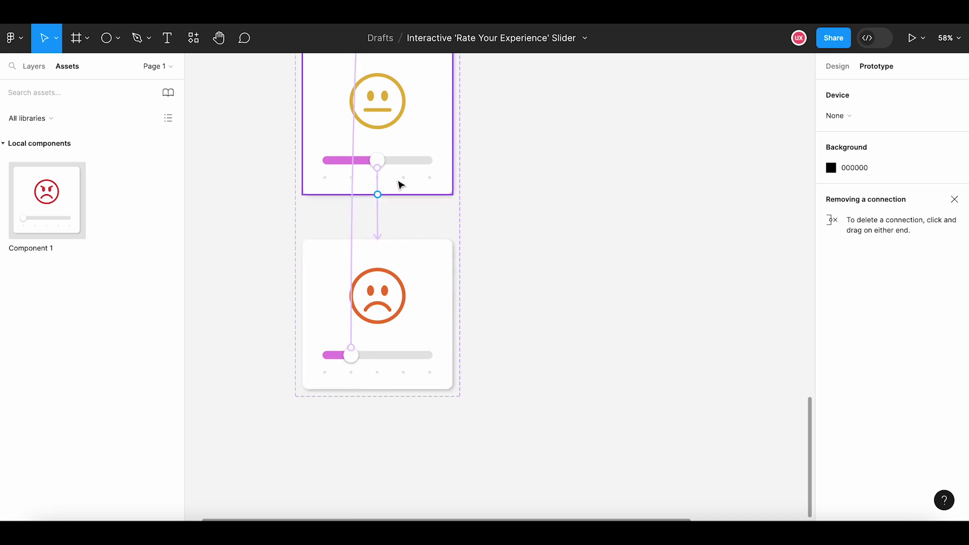
{"action": "scroll", "coordinate": [465, 312], "scroll_direction": "up", "scroll_amount": 7}
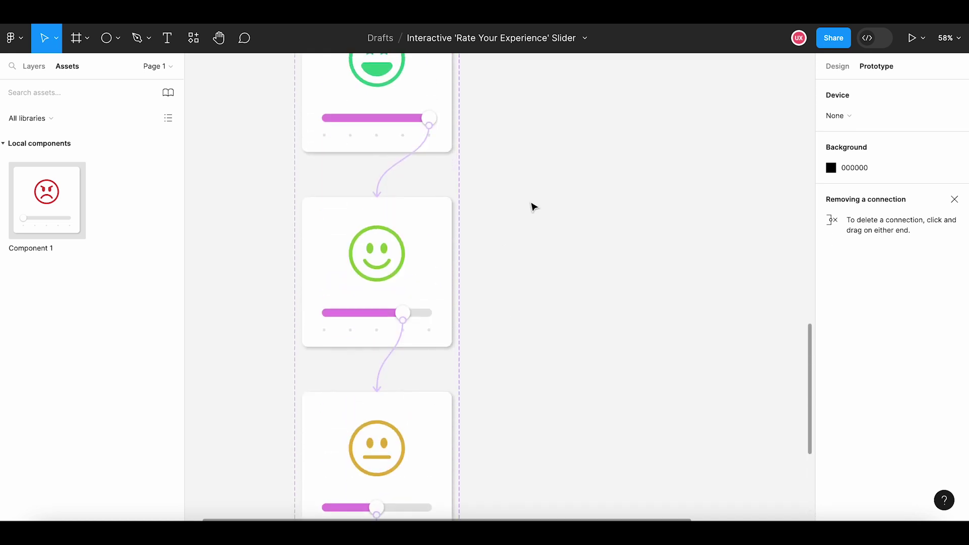
{"action": "scroll", "coordinate": [532, 205], "scroll_direction": "down", "scroll_amount": 3}
{"action": "scroll", "coordinate": [482, 344], "scroll_direction": "down", "scroll_amount": 3}
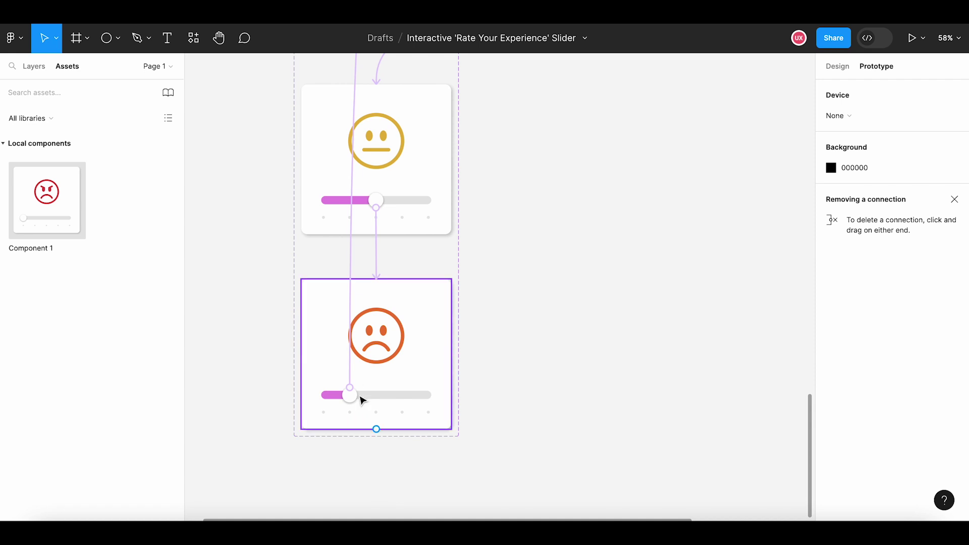
{"action": "left_click", "coordinate": [350, 388]}
{"action": "scroll", "coordinate": [353, 217], "scroll_direction": "up", "scroll_amount": 1}
{"action": "scroll", "coordinate": [353, 33], "scroll_direction": "up", "scroll_amount": 15}
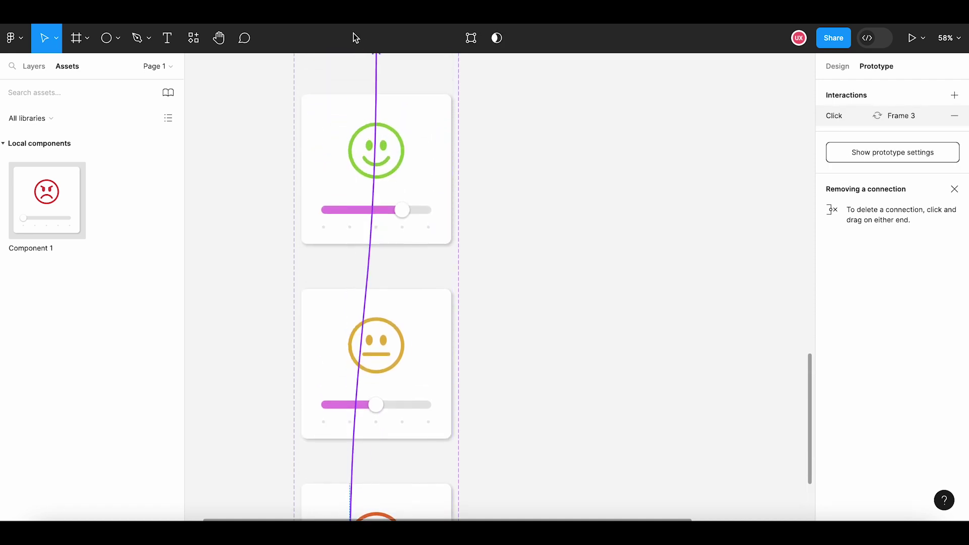
{"action": "scroll", "coordinate": [355, 38], "scroll_direction": "up", "scroll_amount": 6}
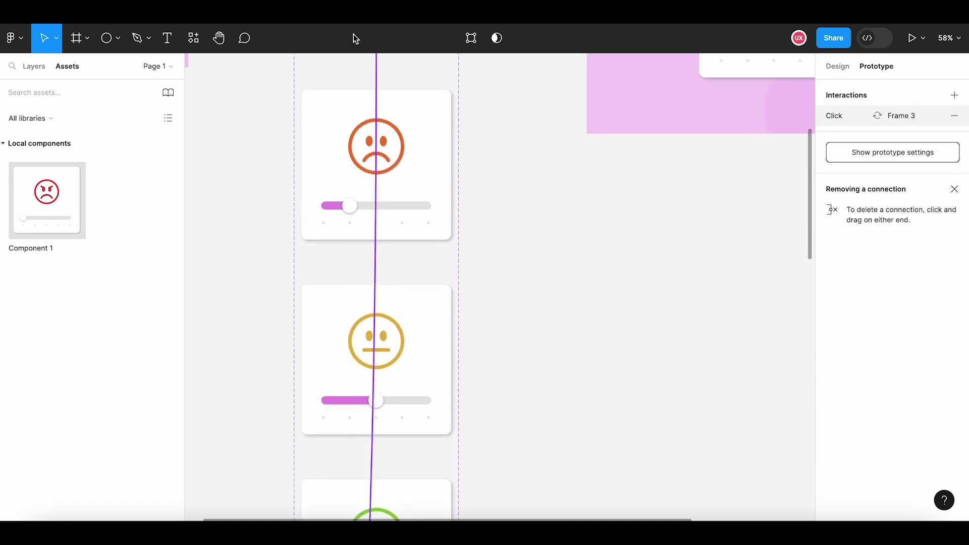
{"action": "left_click", "coordinate": [341, 318]}
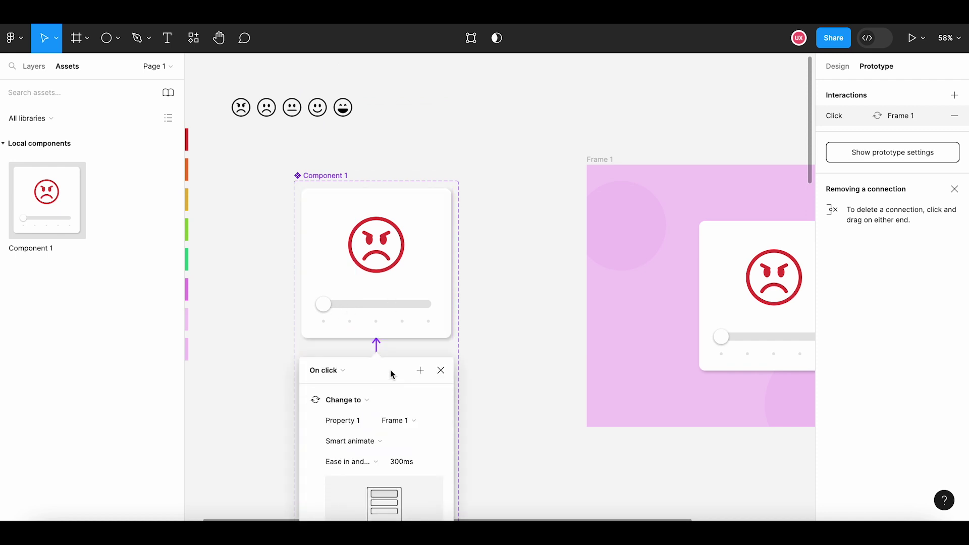
{"action": "scroll", "coordinate": [392, 372], "scroll_direction": "down", "scroll_amount": 3}
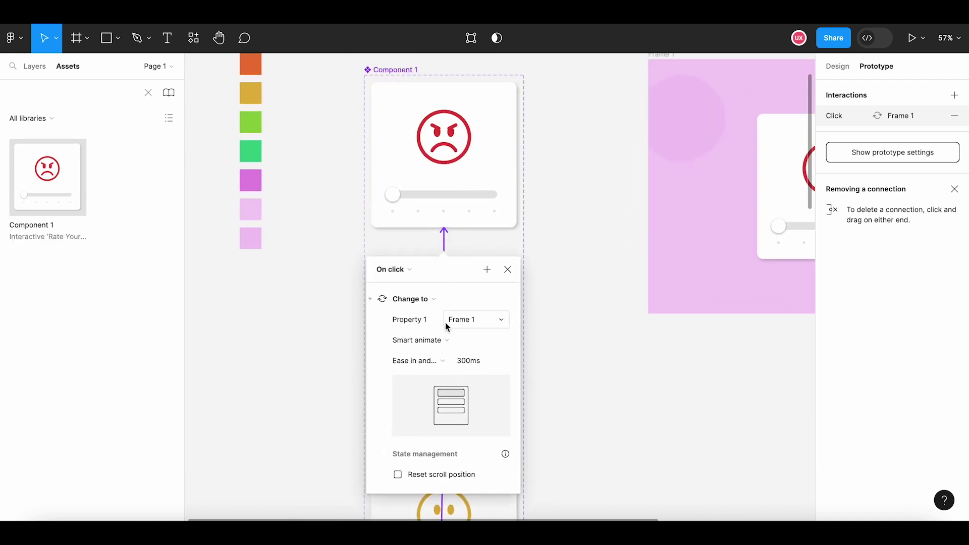
{"action": "left_click", "coordinate": [507, 270]}
- Select the pink Frame 1 and launch it in the prototype preview
{"action": "left_click", "coordinate": [559, 268]}
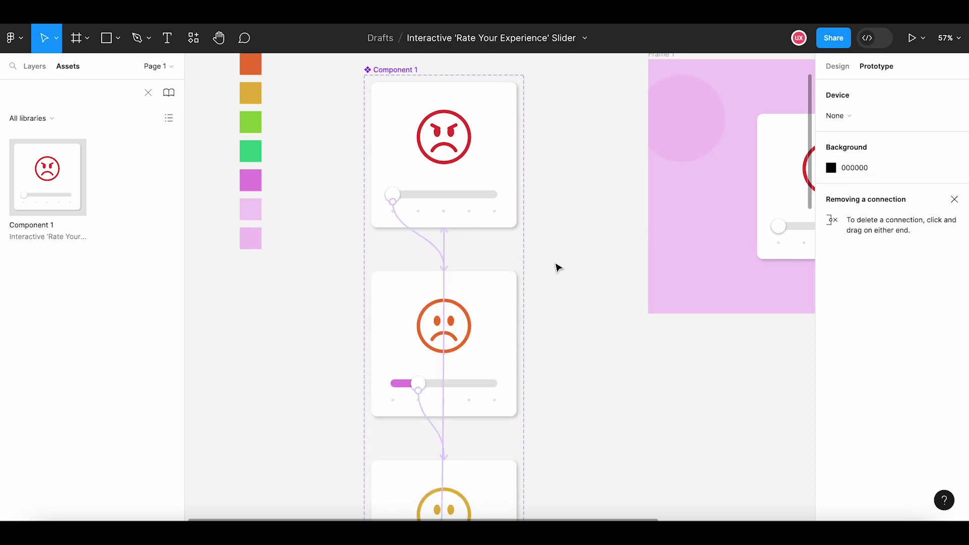
{"action": "scroll", "coordinate": [557, 268], "scroll_direction": "down", "scroll_amount": 5}
{"action": "left_click_drag", "start_coordinate": [589, 321], "coordinate": [447, 346]}
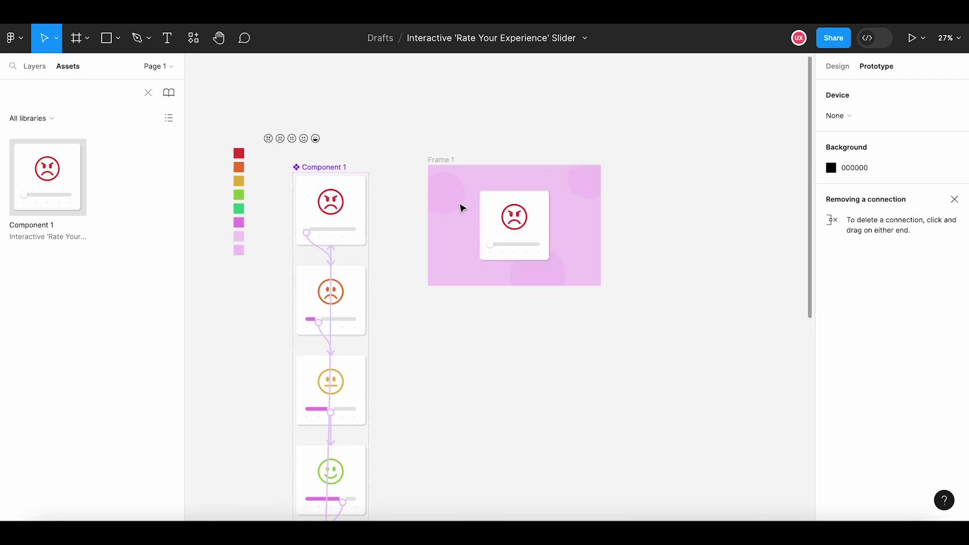
{"action": "left_click", "coordinate": [452, 165]}
{"action": "left_click", "coordinate": [912, 39]}
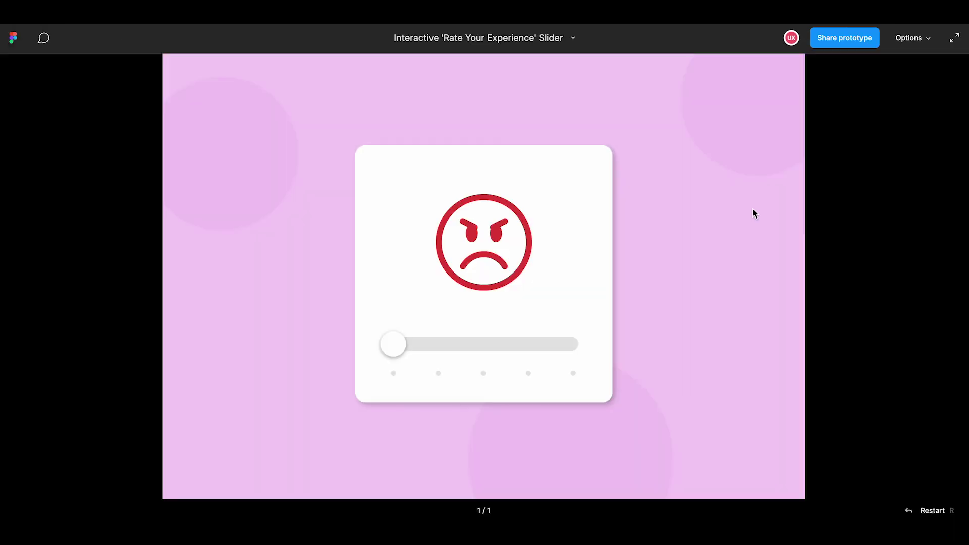